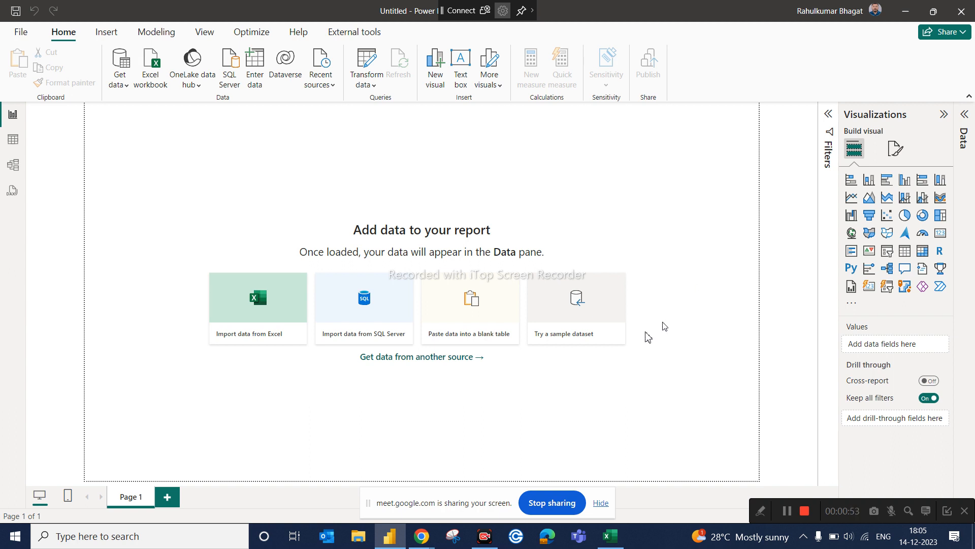
Step: Switch to the Google Meet call, admit the waiting participant and return to Power BI
mouse_move(425, 537)
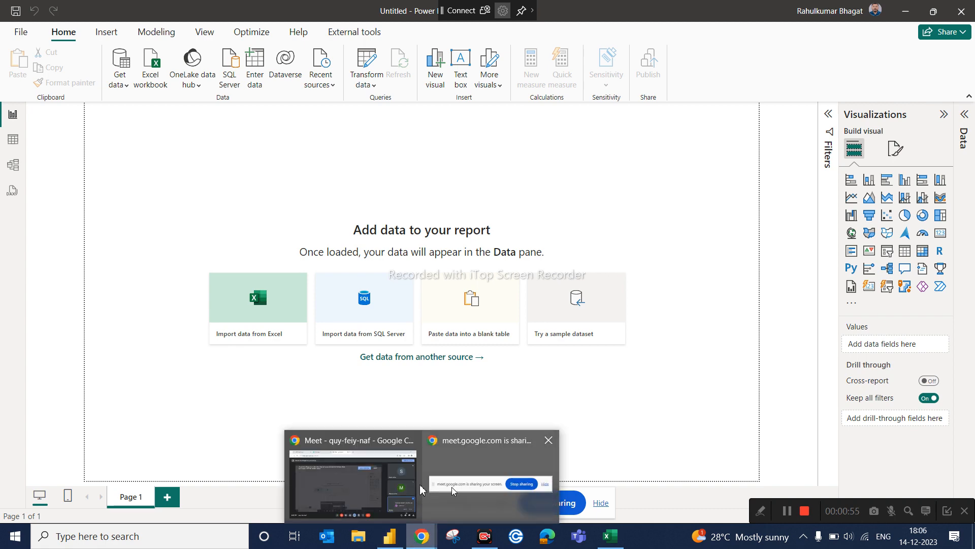
click(379, 484)
click(890, 453)
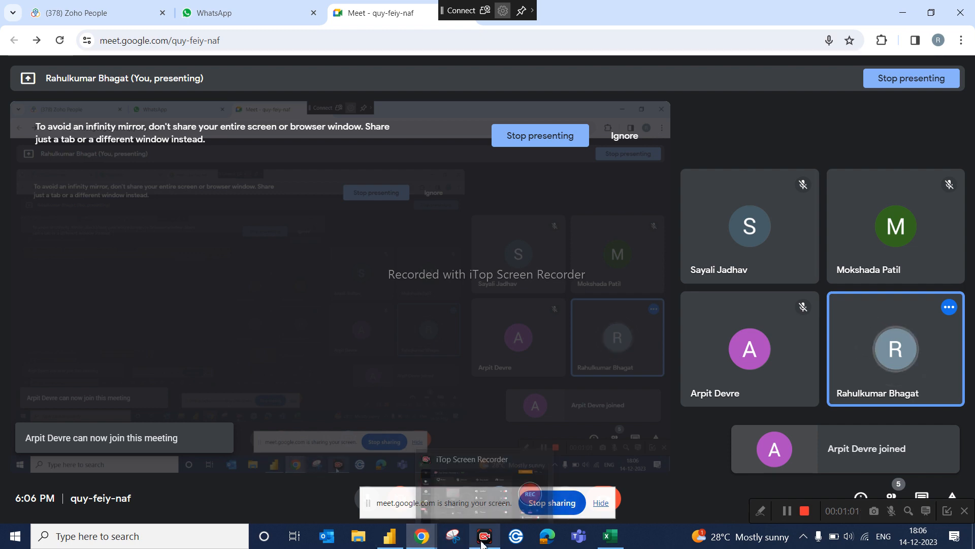
click(390, 538)
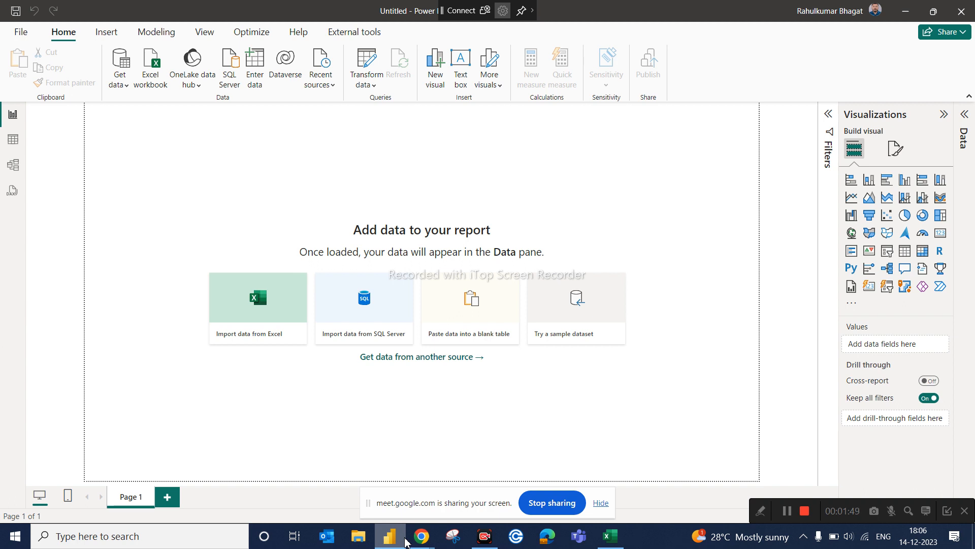
Step: Send AdventureWorks CSV Files.zip from the PowerBI Course folder as a document to the unsaved contact's chat in WhatsApp Web
mouse_move(409, 539)
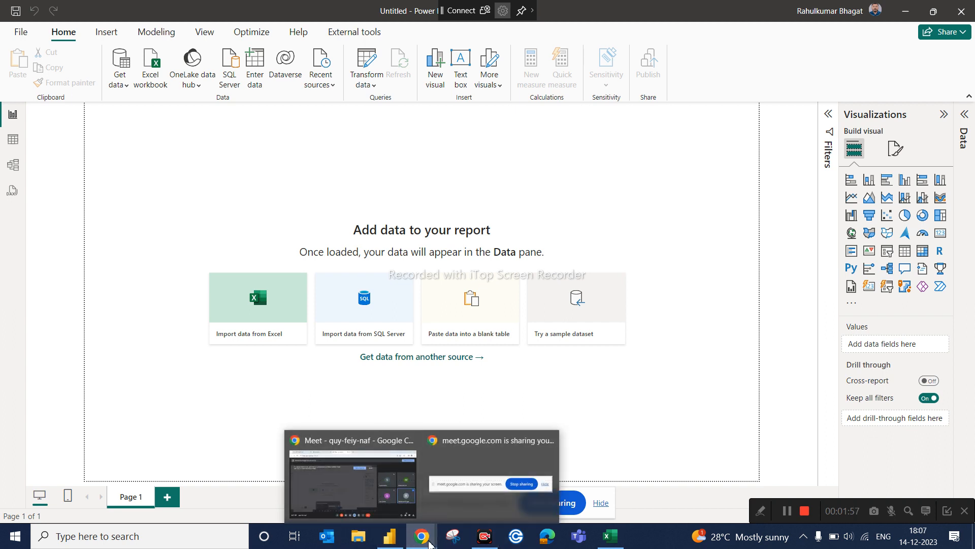
mouse_move(397, 458)
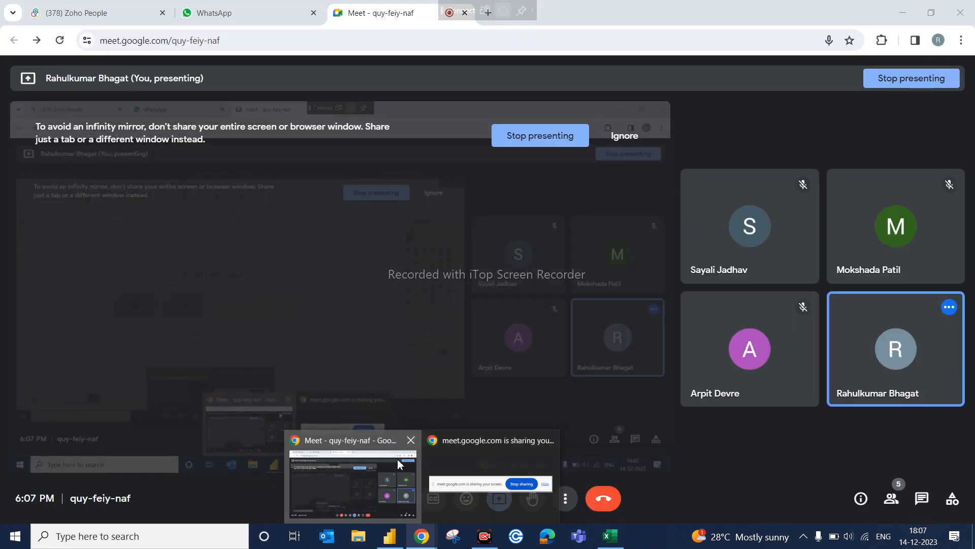
click(278, 14)
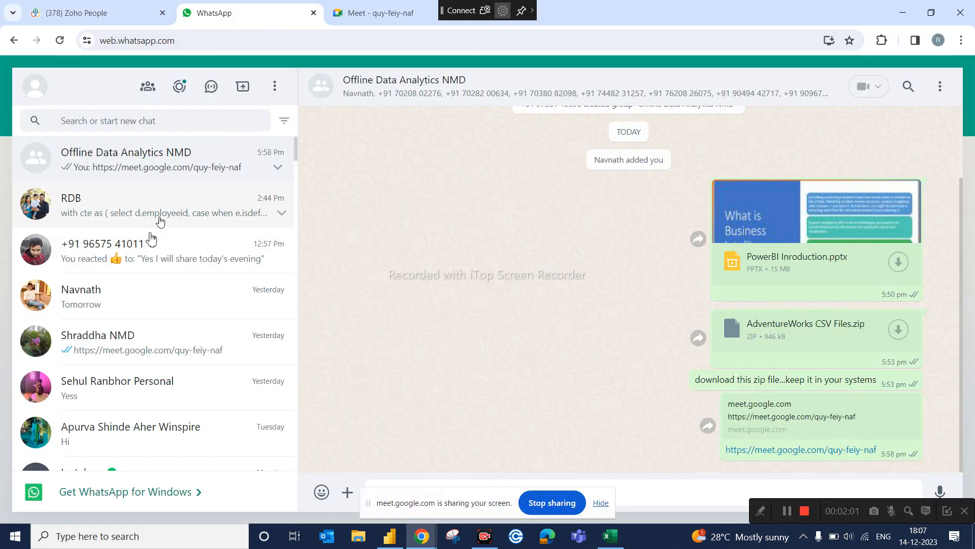
click(136, 254)
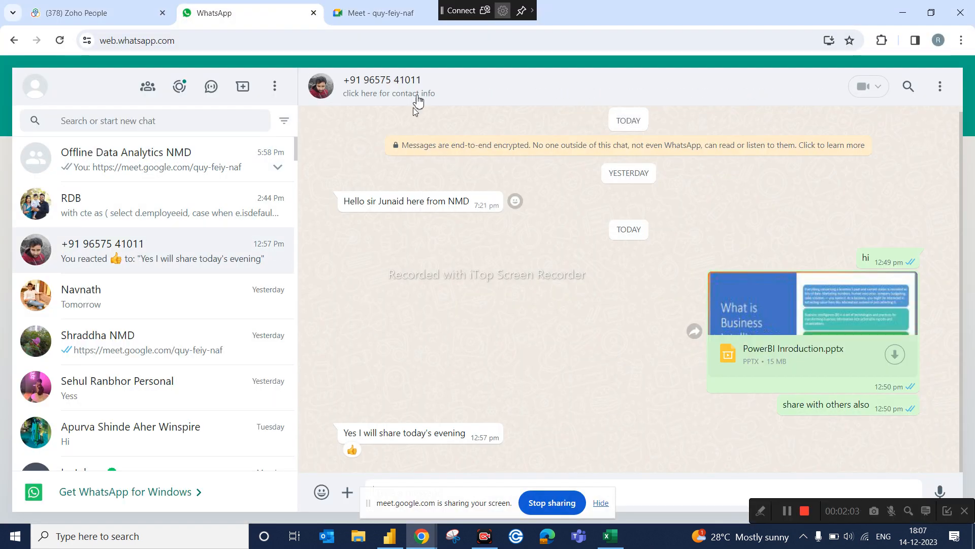
click(348, 494)
click(405, 331)
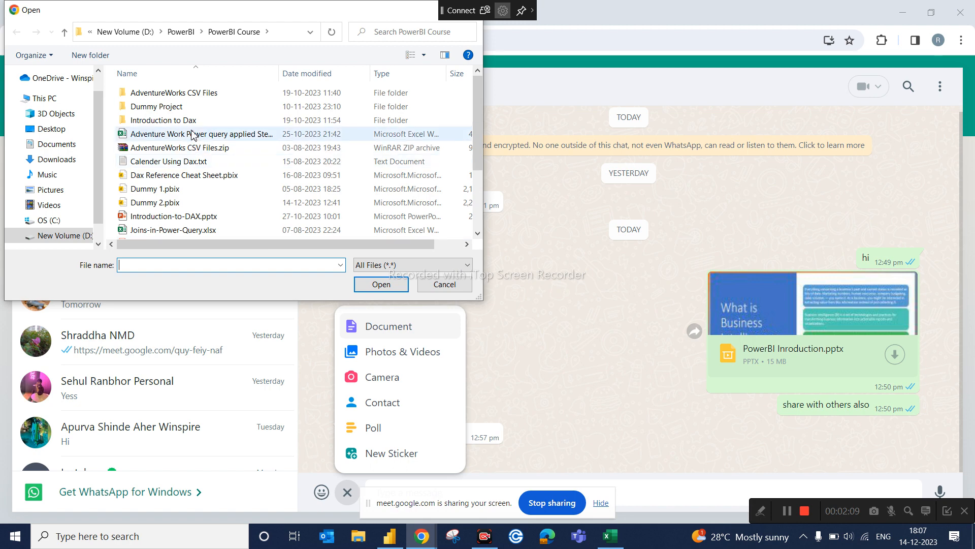
click(179, 150)
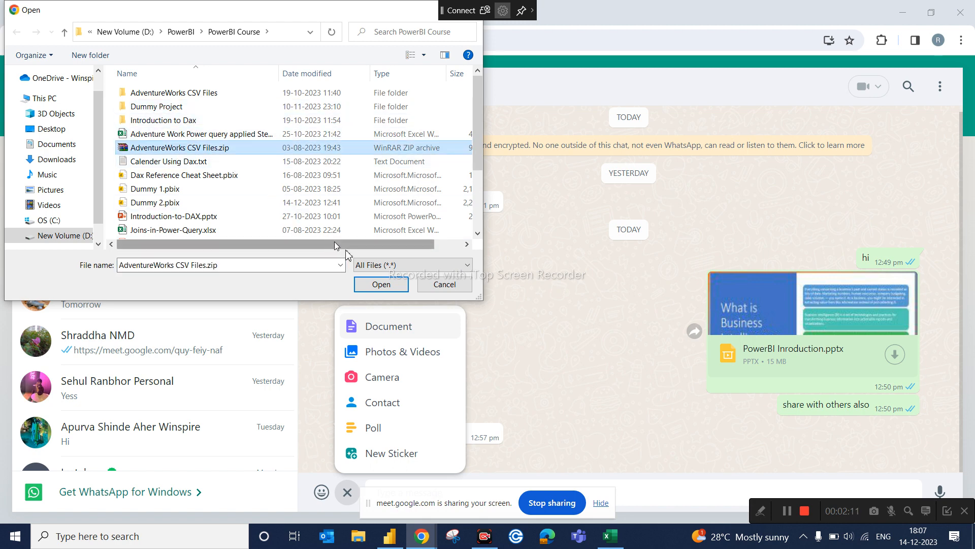
click(381, 284)
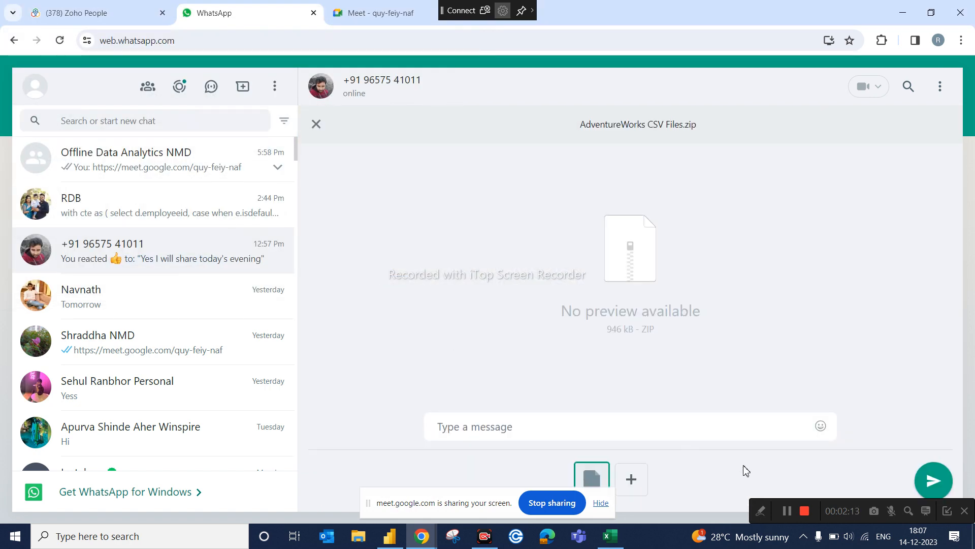
click(935, 482)
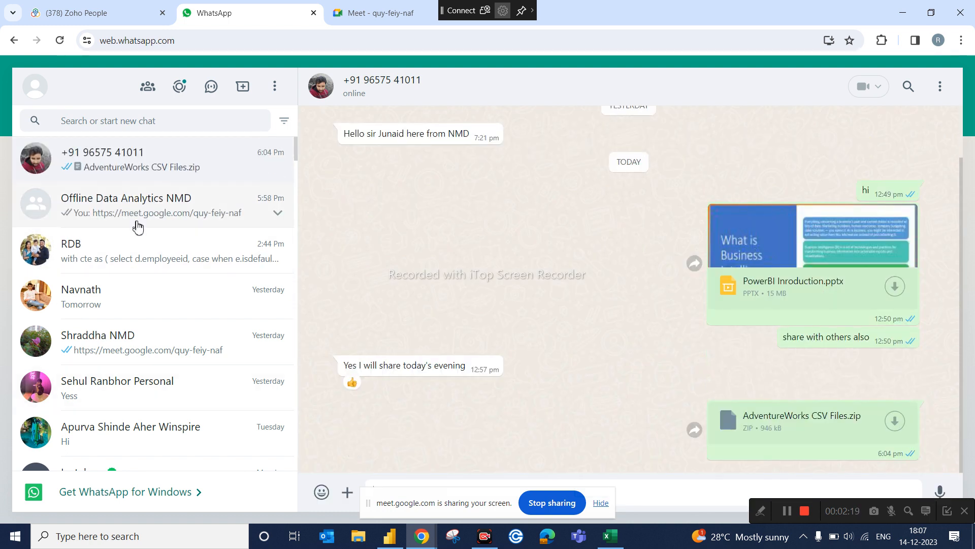
Step: View the Offline Data Analytics NMD group chat and close WhatsApp
click(137, 227)
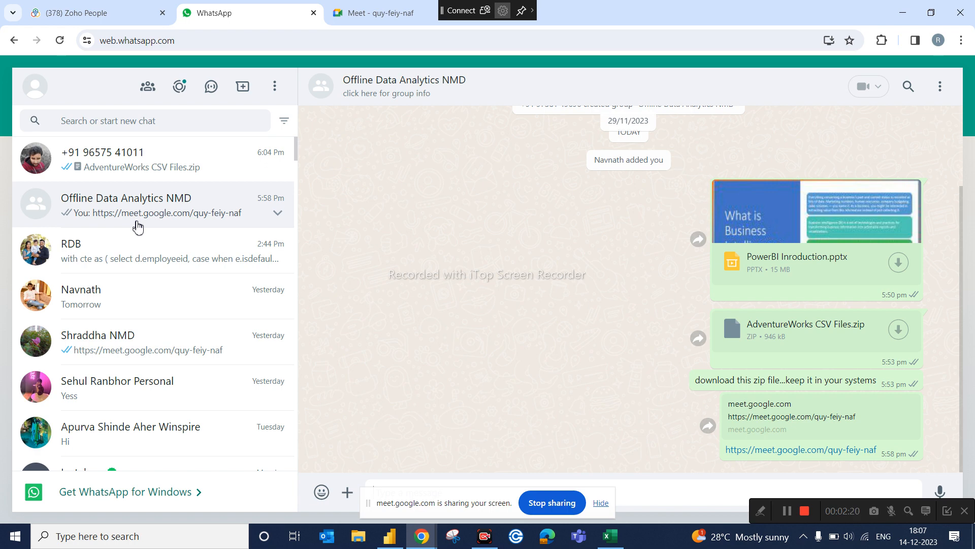
click(314, 14)
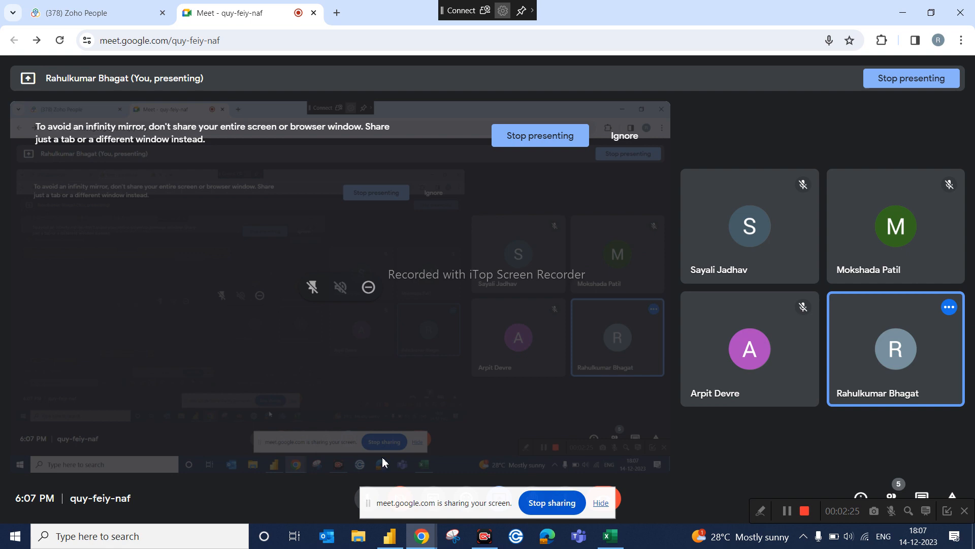
Step: Switch to Power BI and view the common data sources available for getting data
click(401, 540)
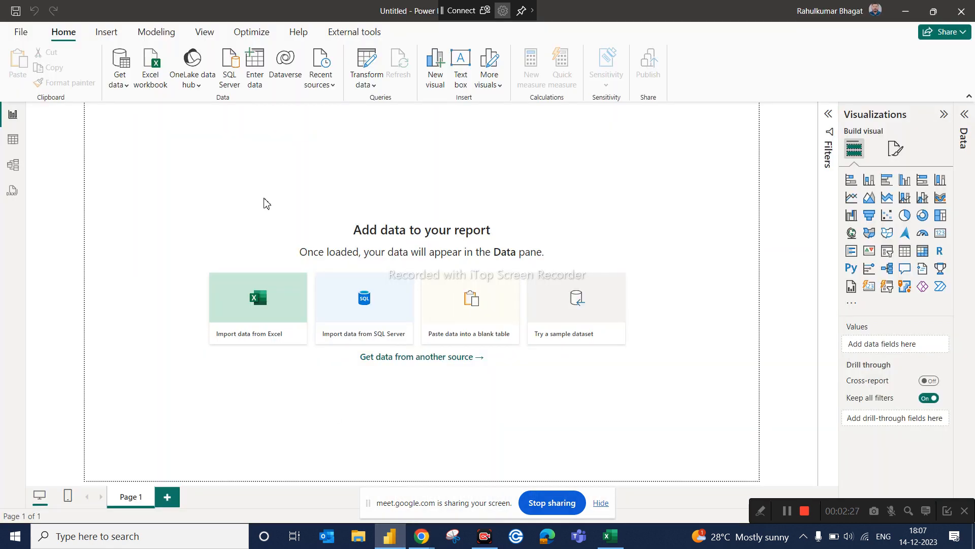
click(125, 88)
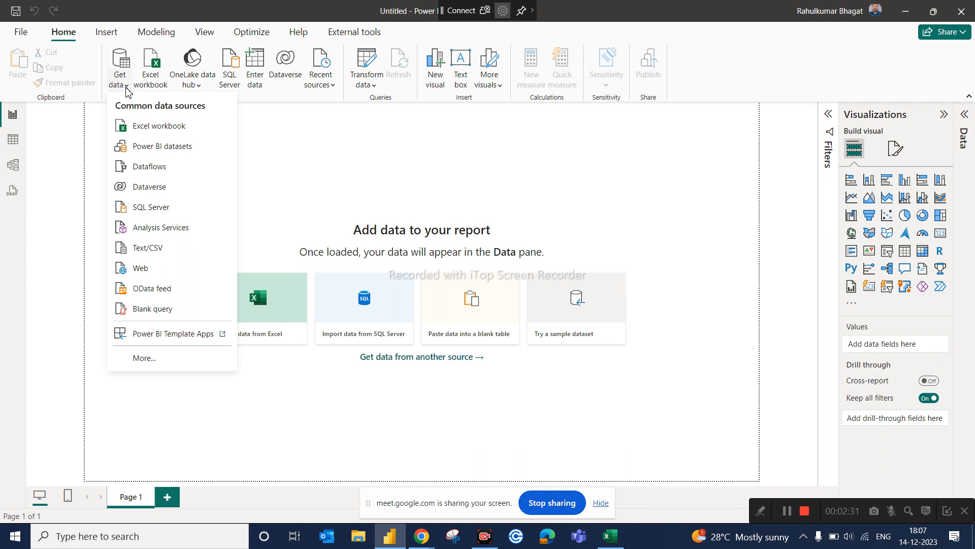
click(361, 207)
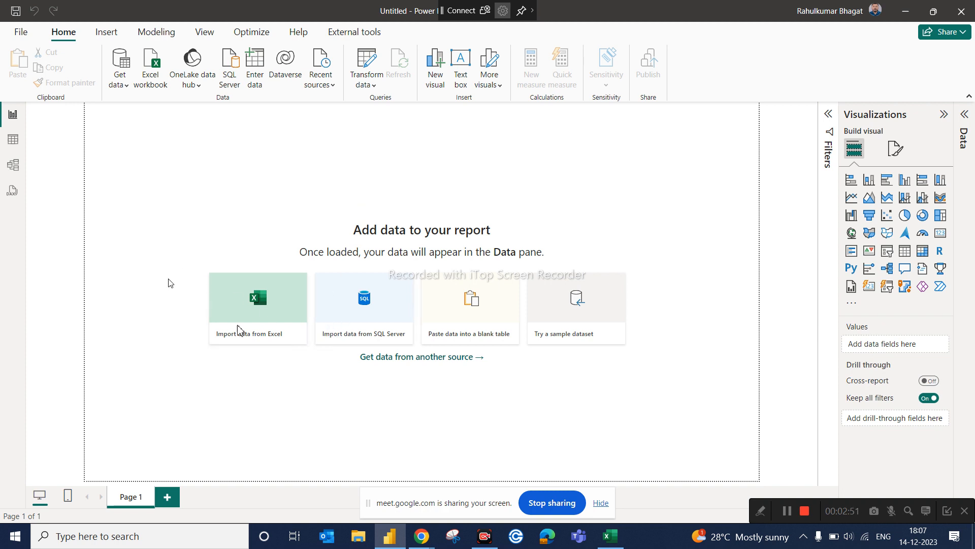
Step: Locate AdventureWorks CSV Files.zip in the PowerBI Course folder on drive D using File Explorer
click(359, 536)
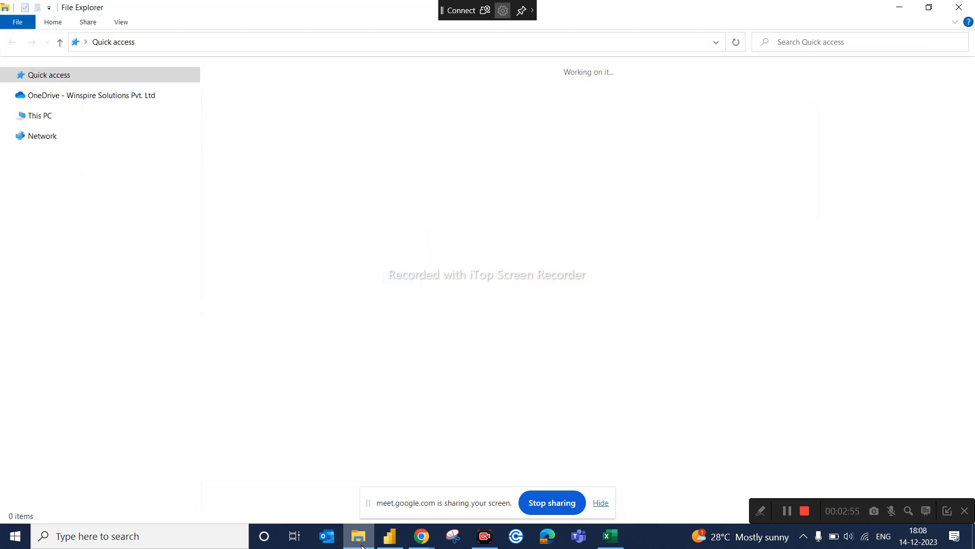
click(93, 253)
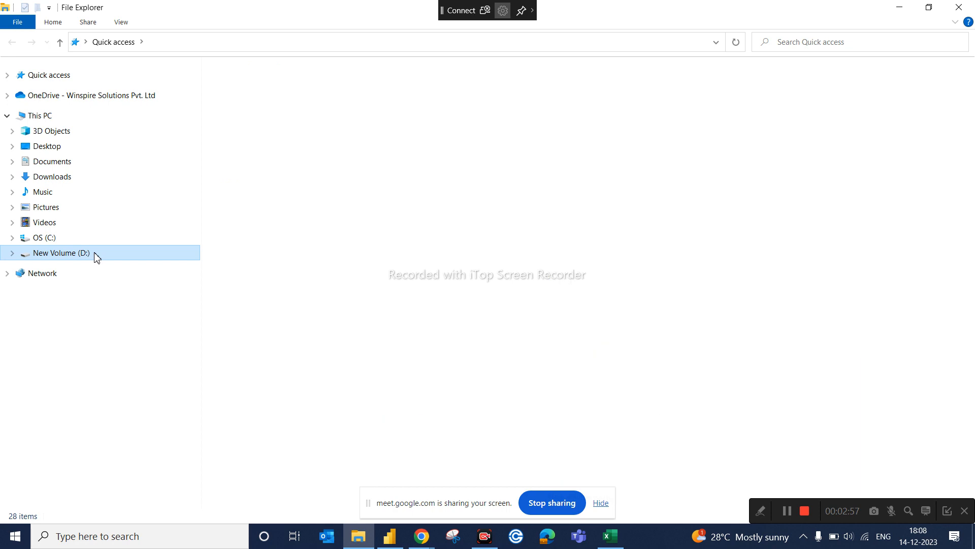
double_click(258, 497)
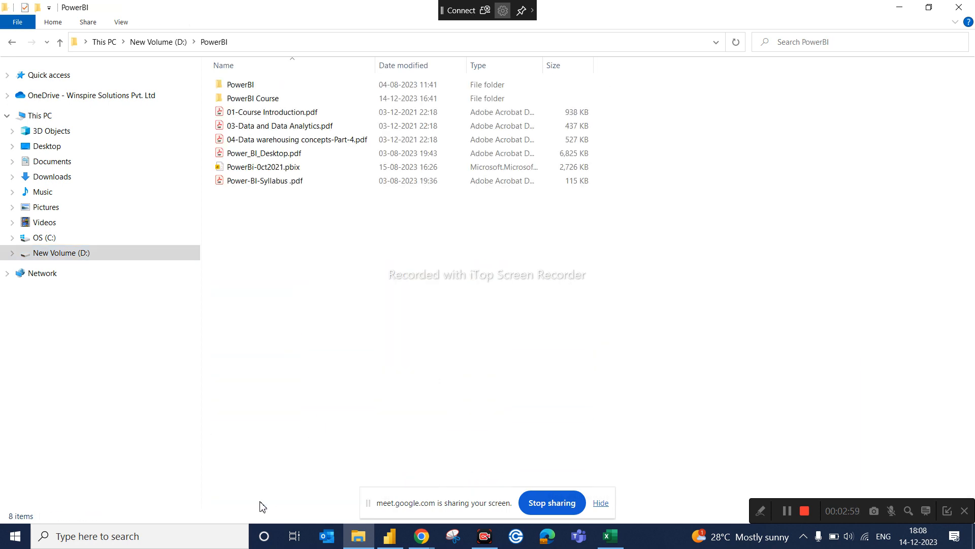
double_click(271, 88)
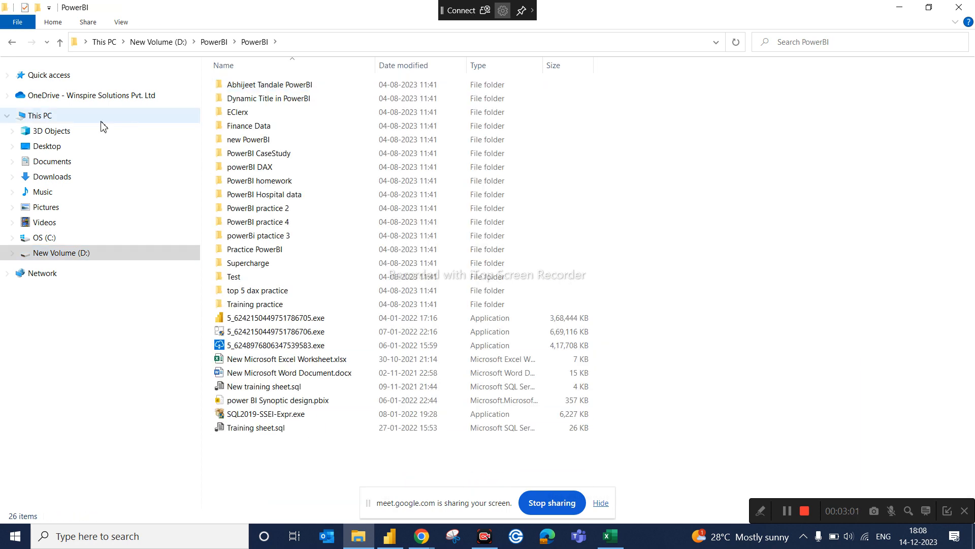
click(15, 45)
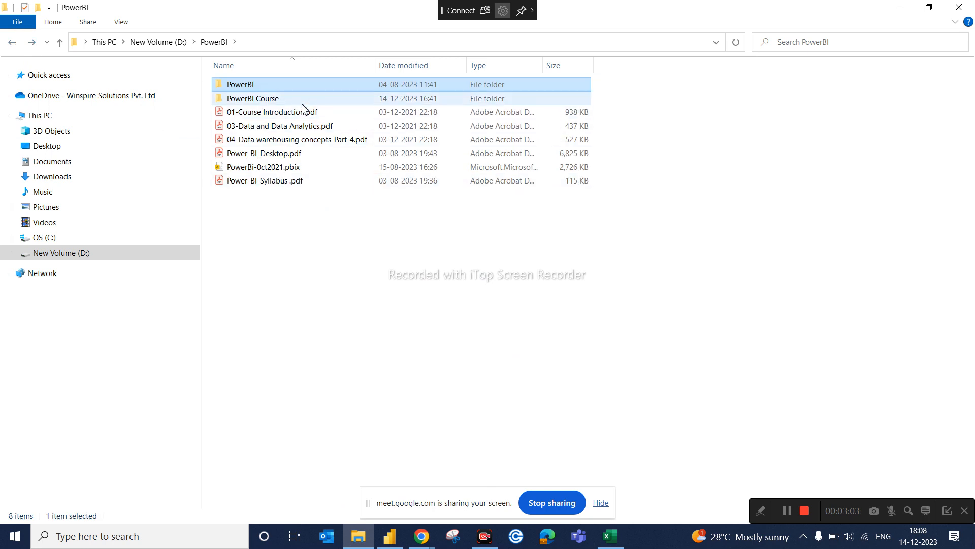
double_click(254, 98)
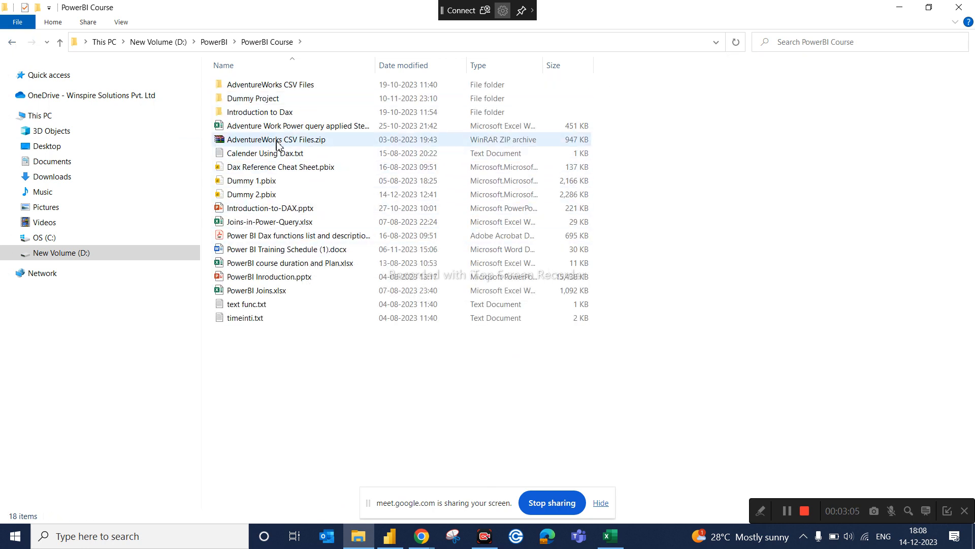
click(279, 142)
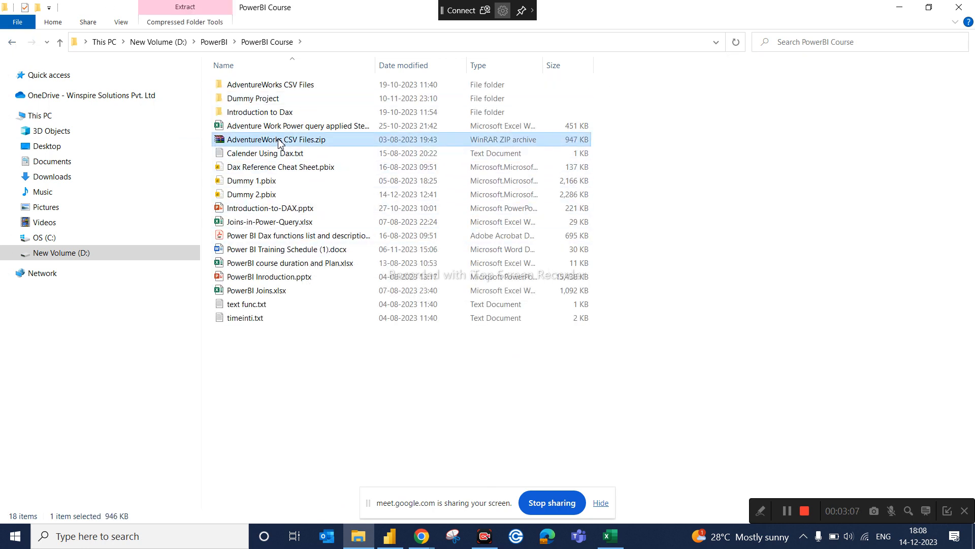
Step: View the CSV files in the AdventureWorks folder on drive D and return to Power BI
click(82, 253)
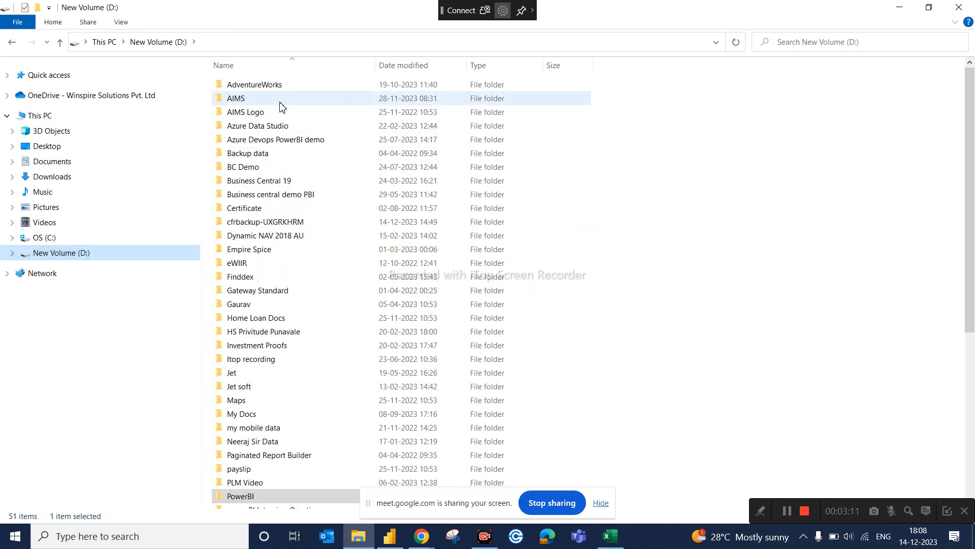
double_click(277, 85)
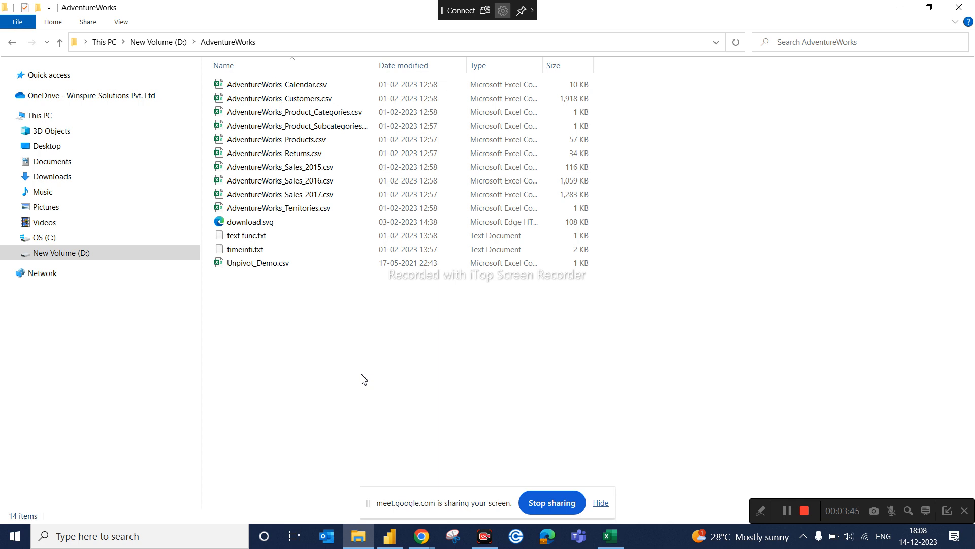
click(400, 542)
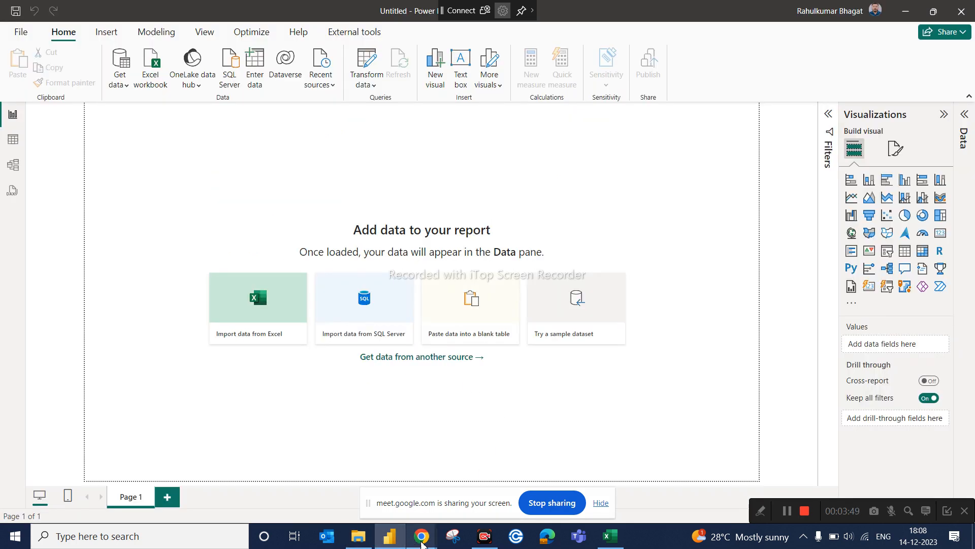
Step: Switch to the Google Meet call, admit all waiting participants and close the people list
click(387, 495)
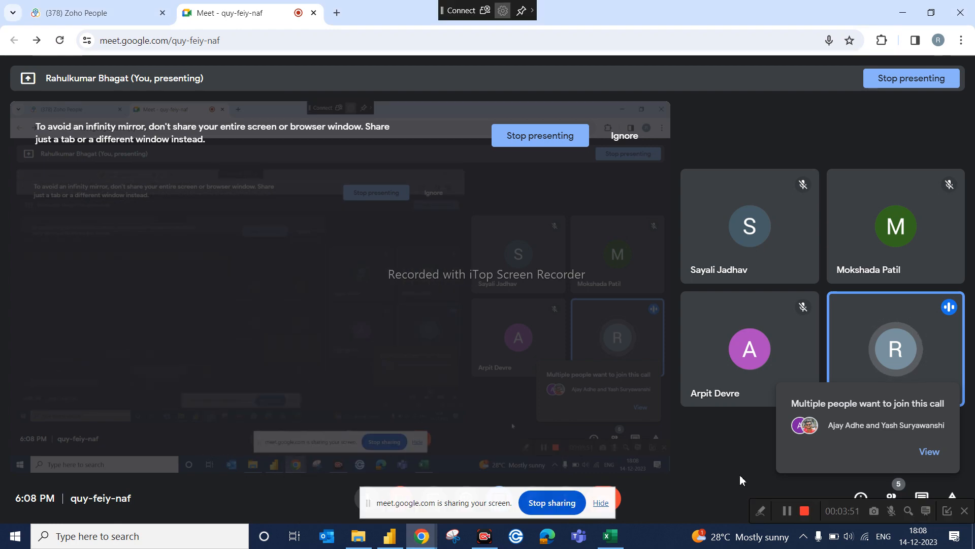
click(938, 453)
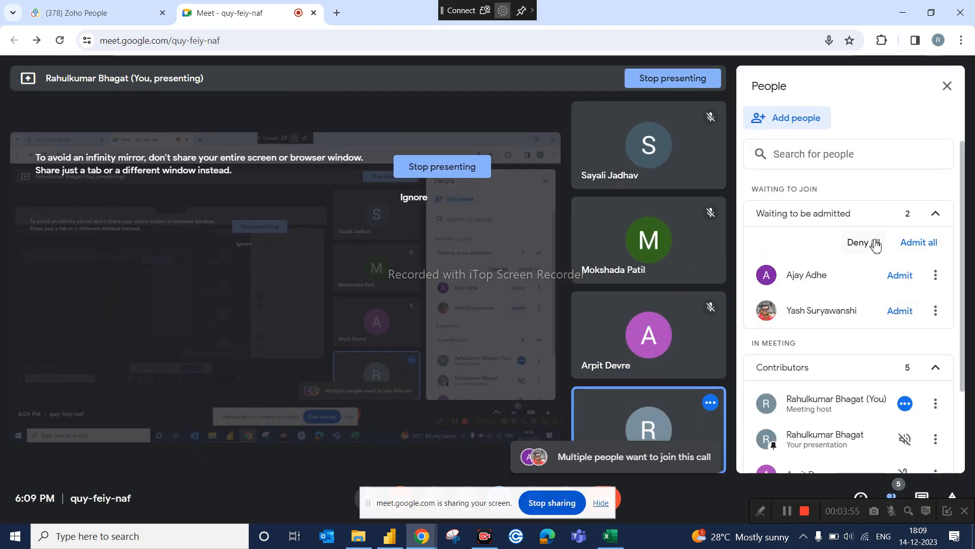
click(907, 243)
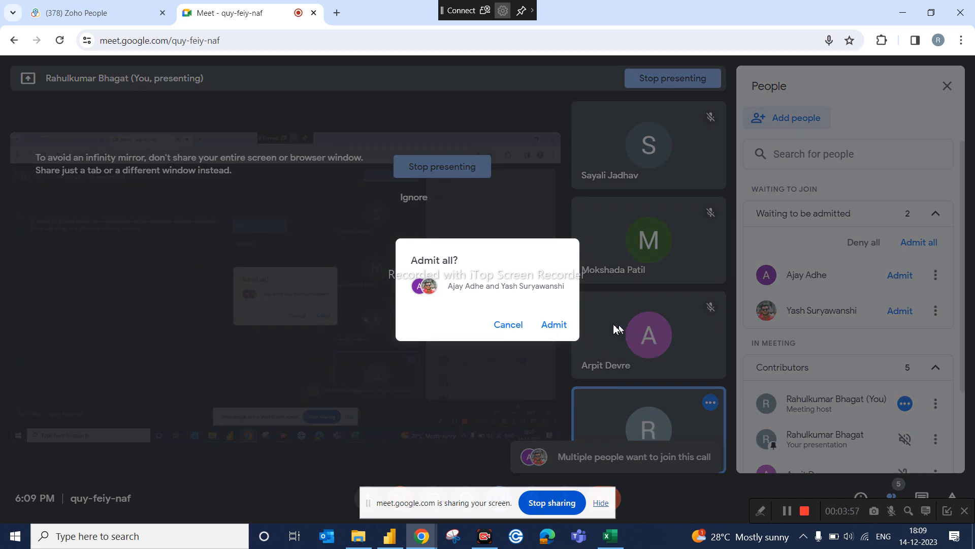
click(557, 324)
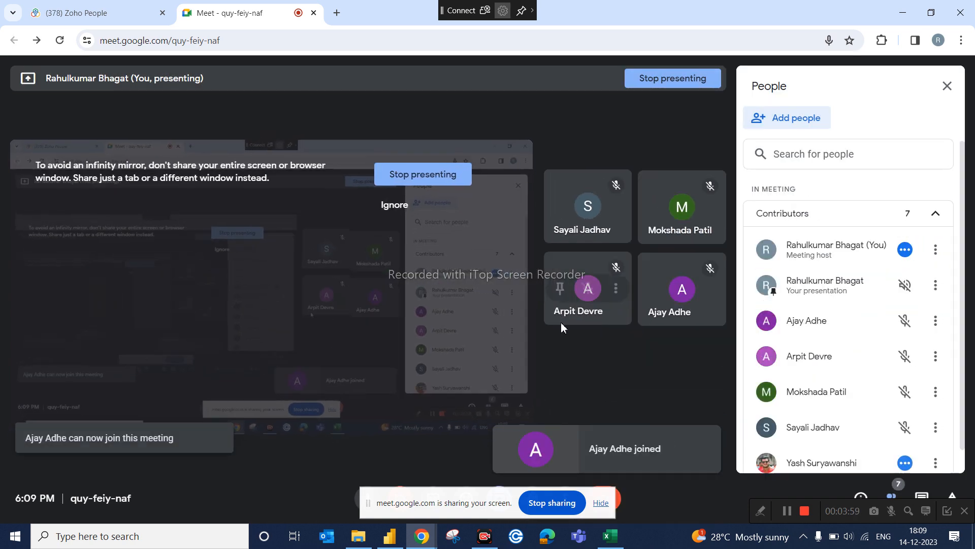
click(947, 86)
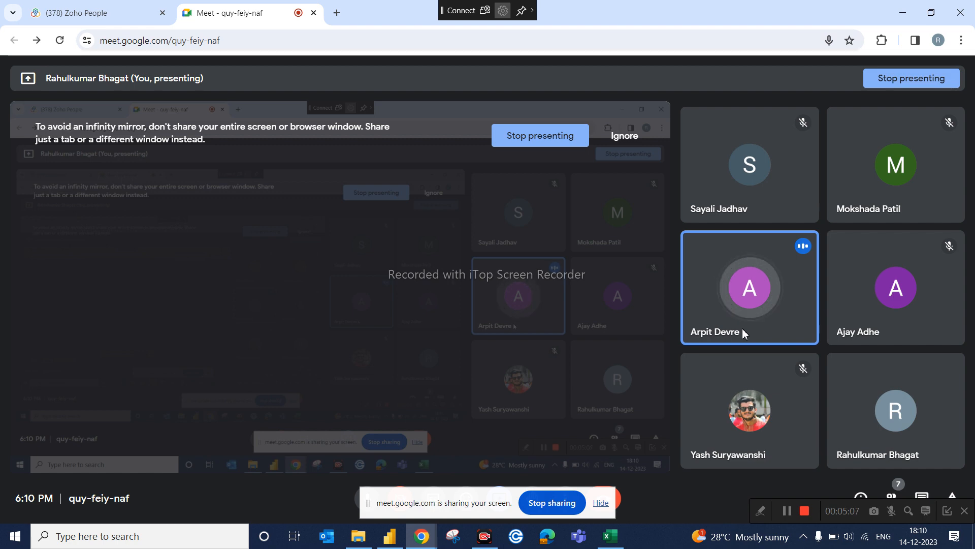
Step: Open the in-call messages and admit each further participant who asks to join the call
click(924, 496)
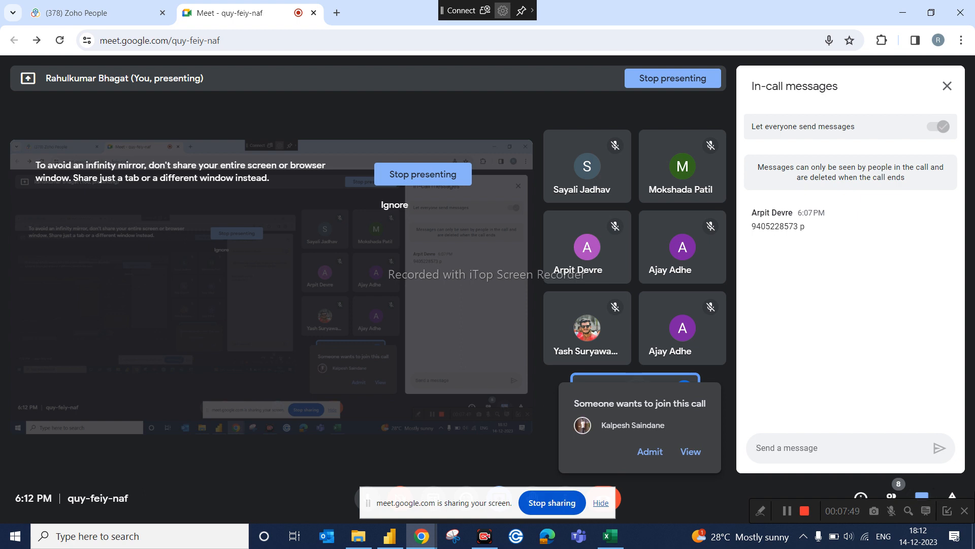
click(650, 453)
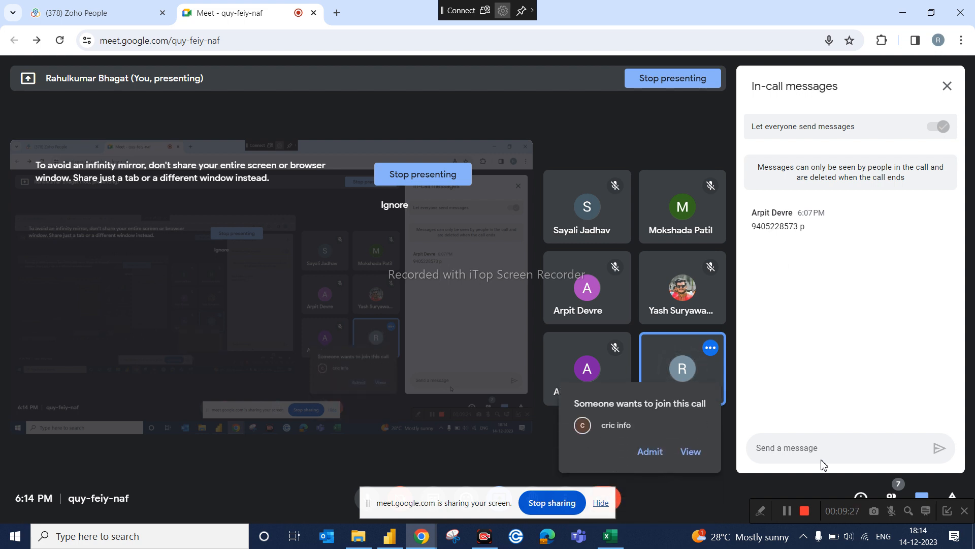
click(657, 450)
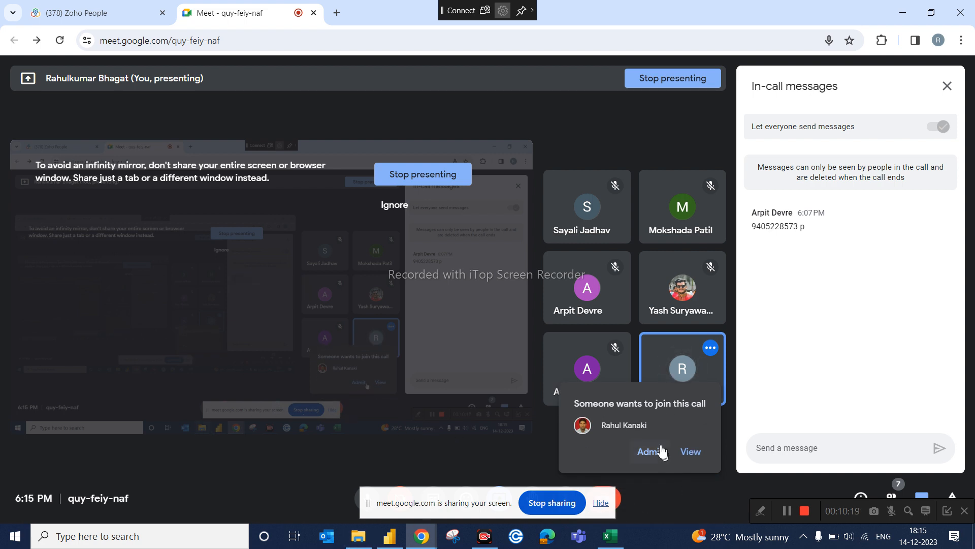
click(645, 453)
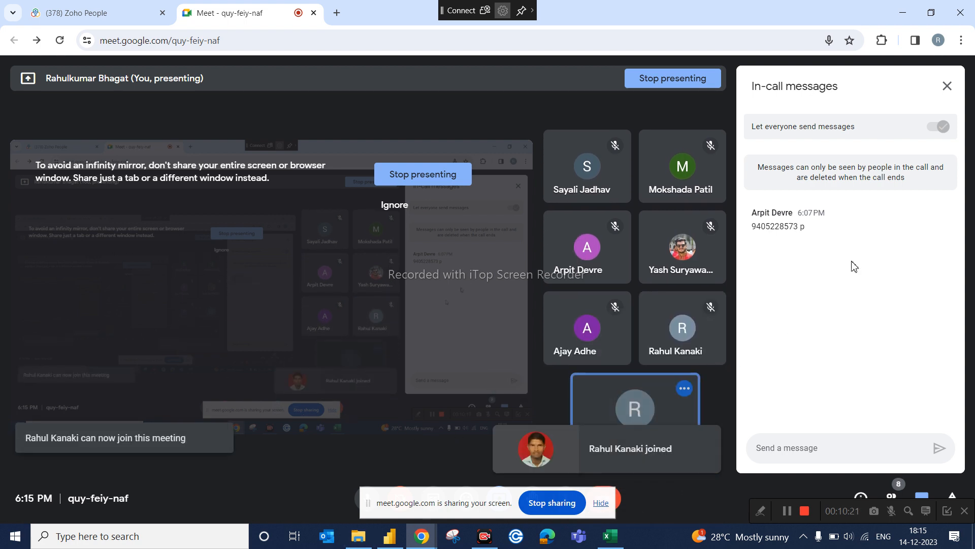
Step: Close the in-call messages in Google Meet and switch to the blank Power BI report
click(948, 88)
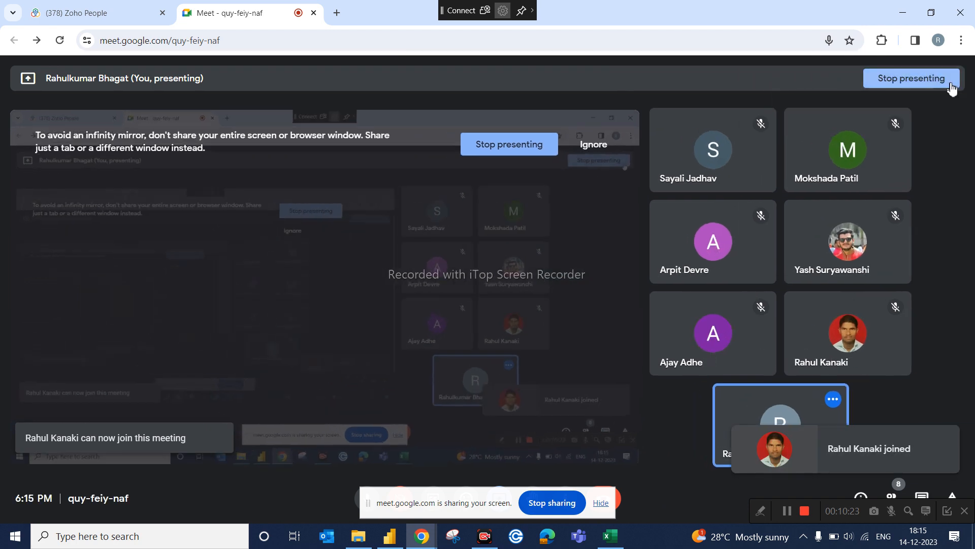
click(389, 536)
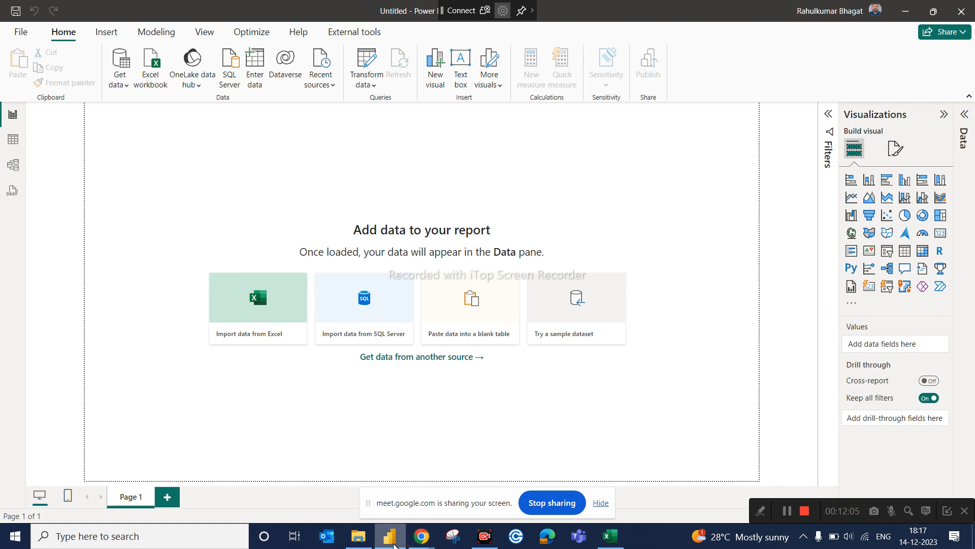
mouse_move(418, 543)
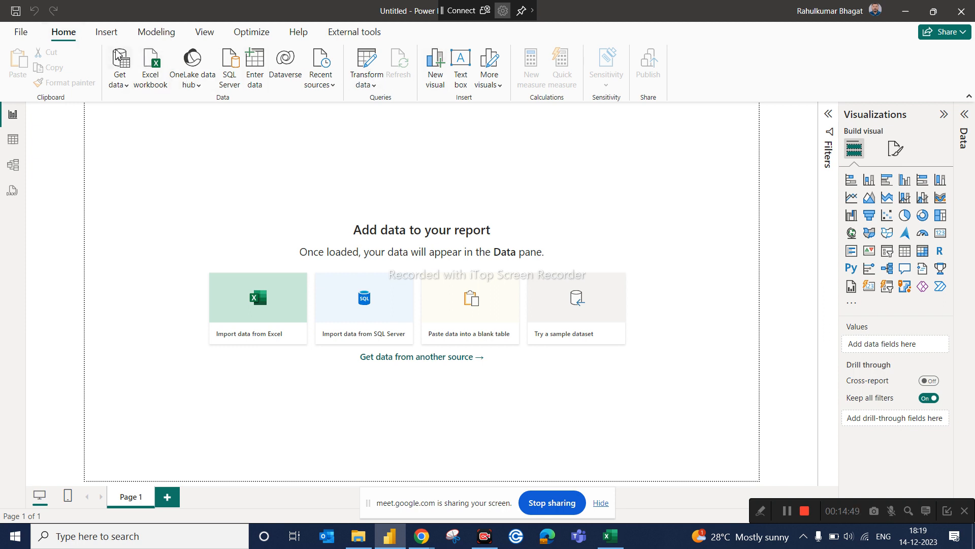
Step: Review the Insert, Modeling and Home command sets available for the empty report
click(105, 31)
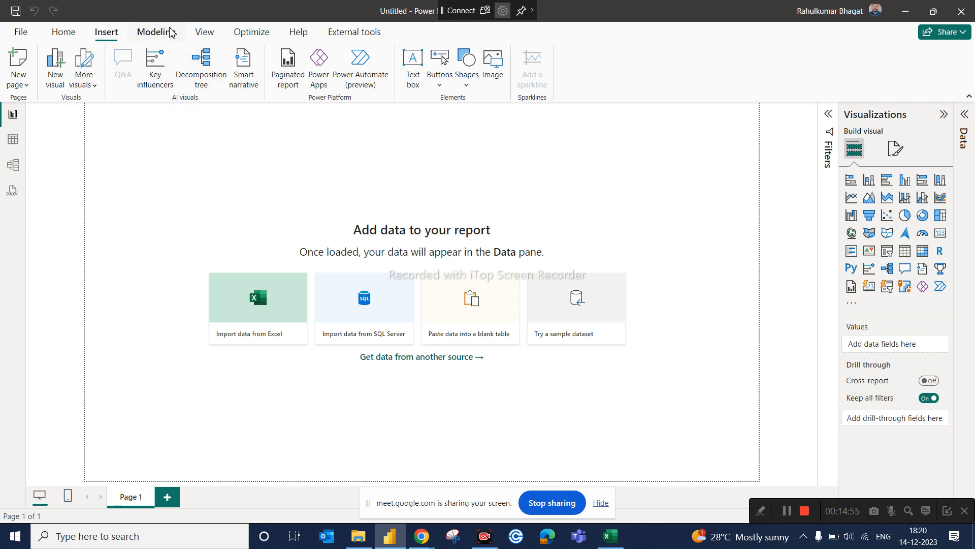
click(159, 39)
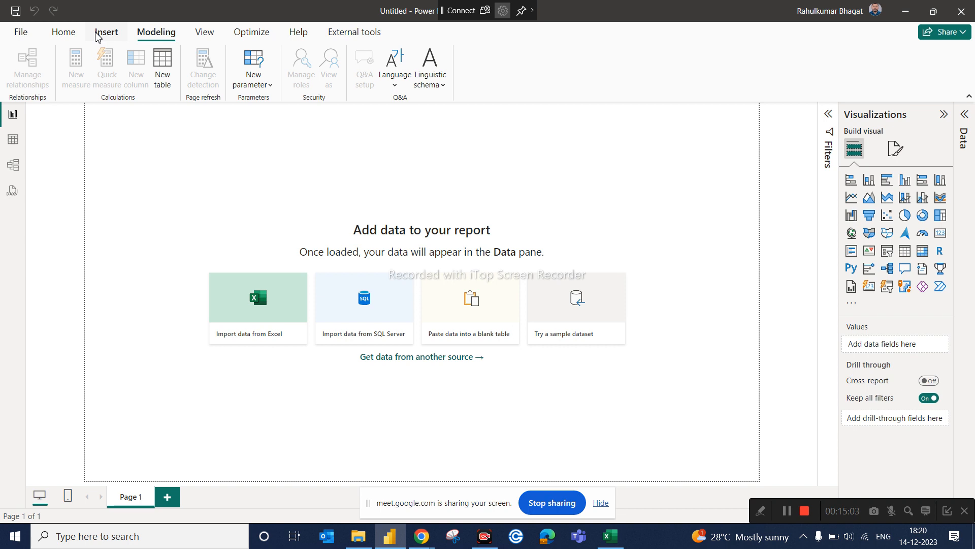
click(63, 38)
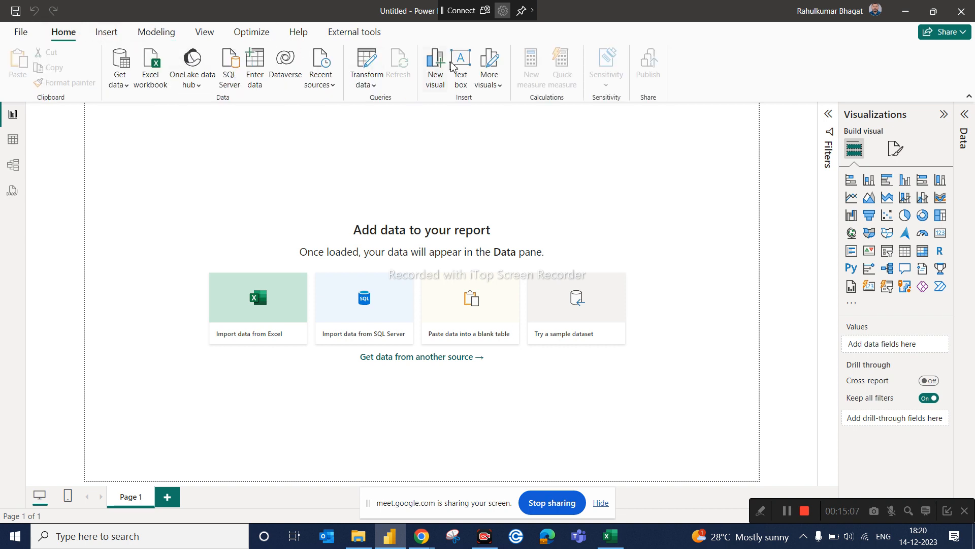
click(106, 32)
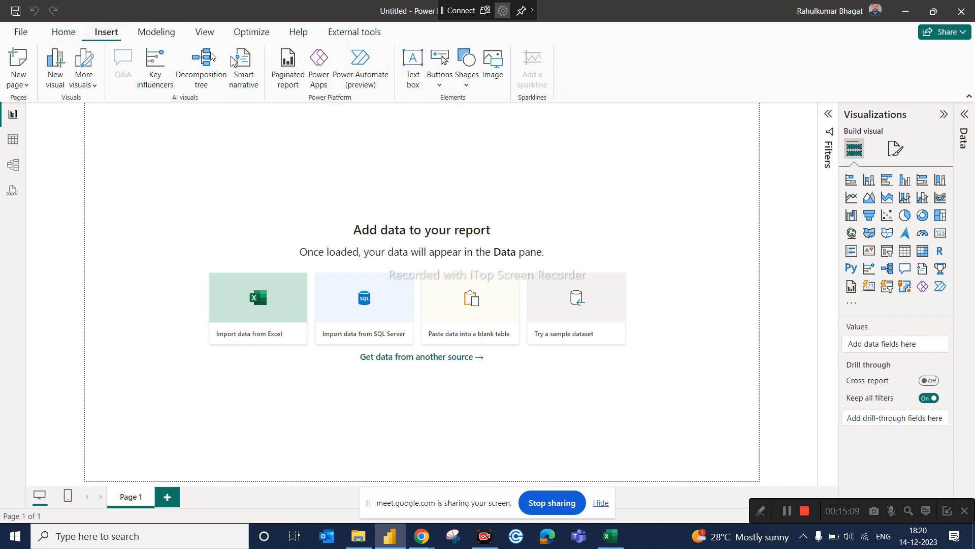
click(175, 27)
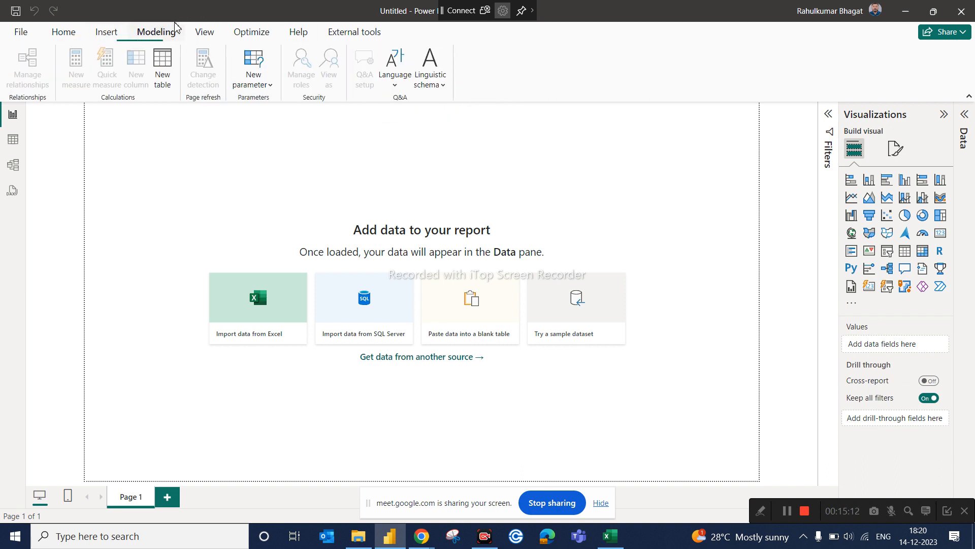
click(63, 33)
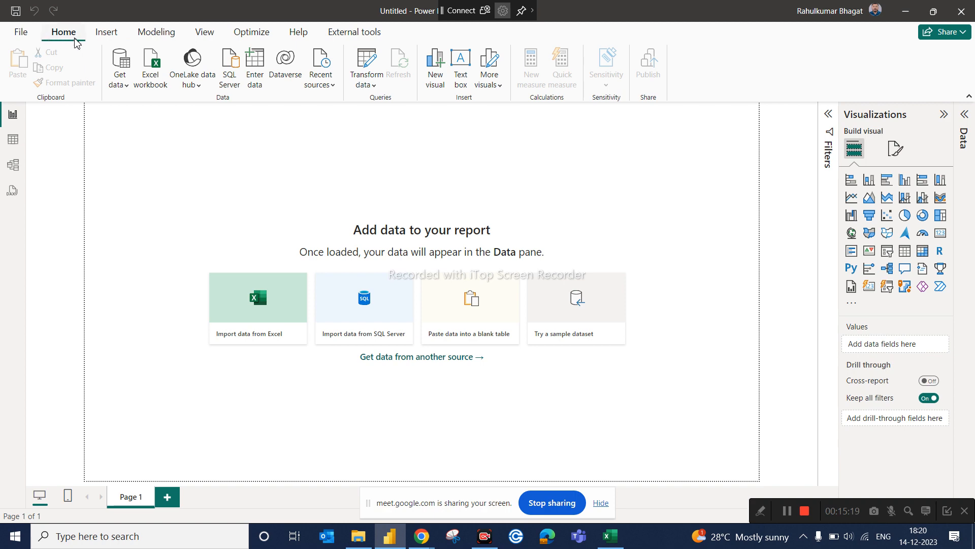
Step: View the global Data Load settings in the Power BI options and close them without changes
click(20, 33)
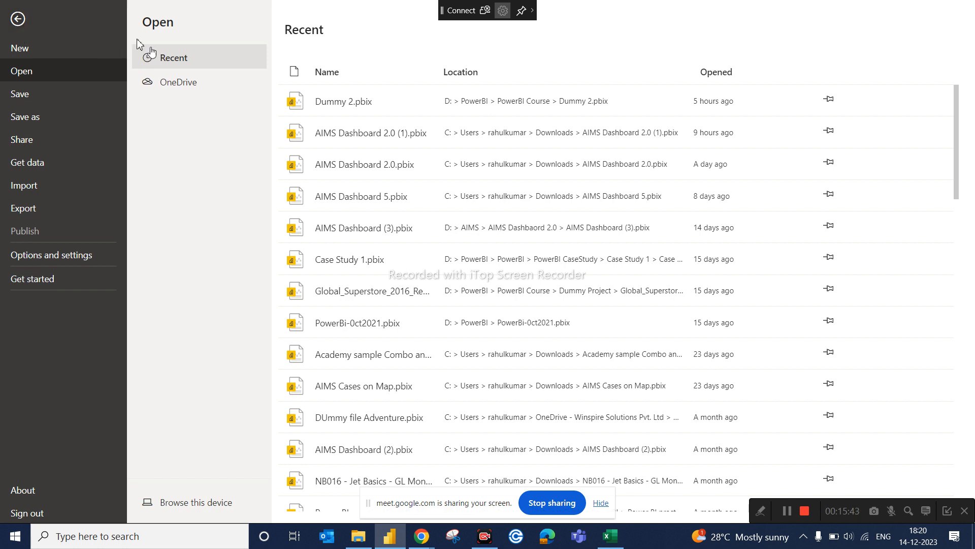
click(43, 258)
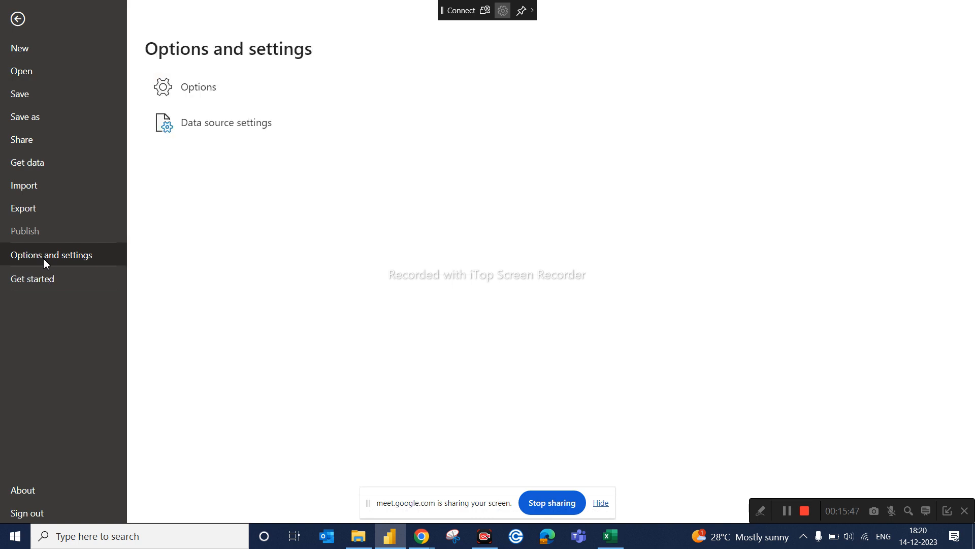
click(213, 102)
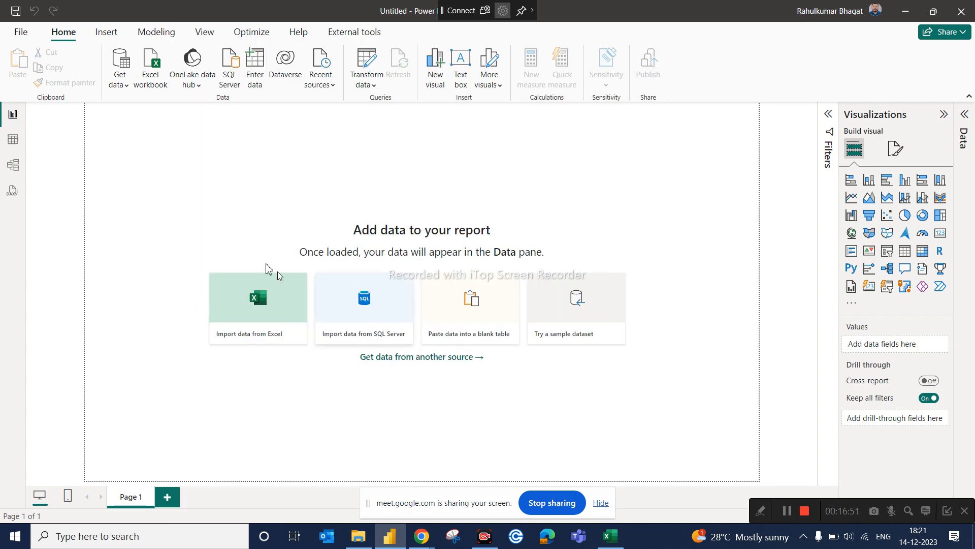
click(32, 39)
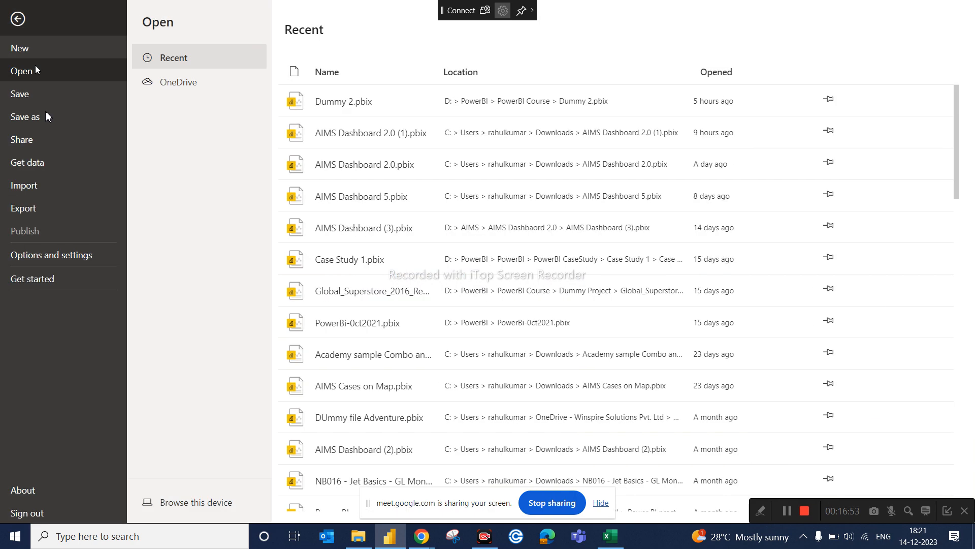
click(46, 255)
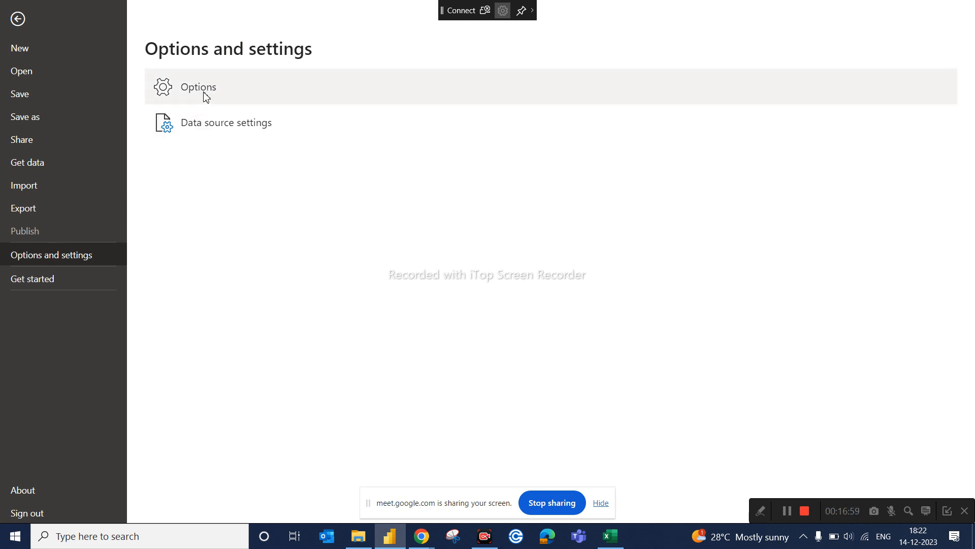
click(206, 96)
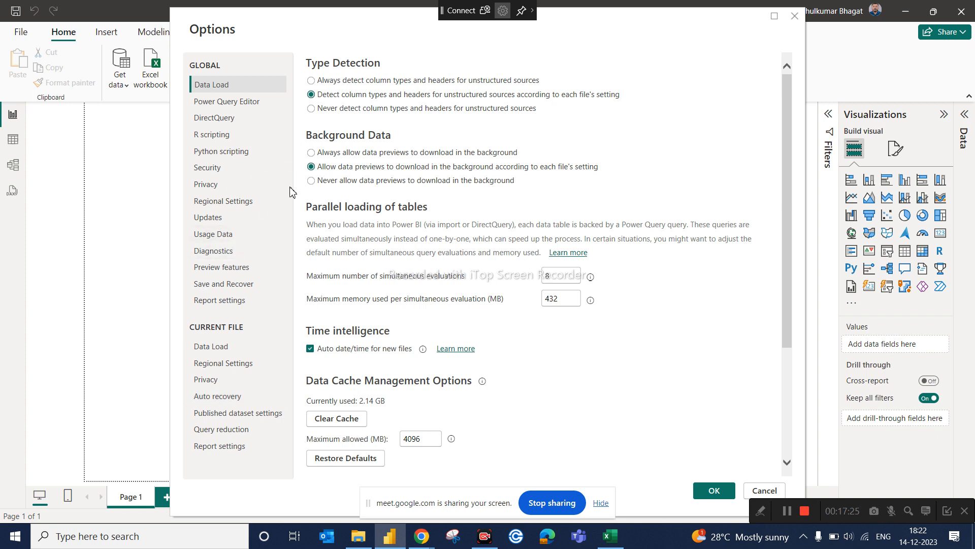
click(764, 492)
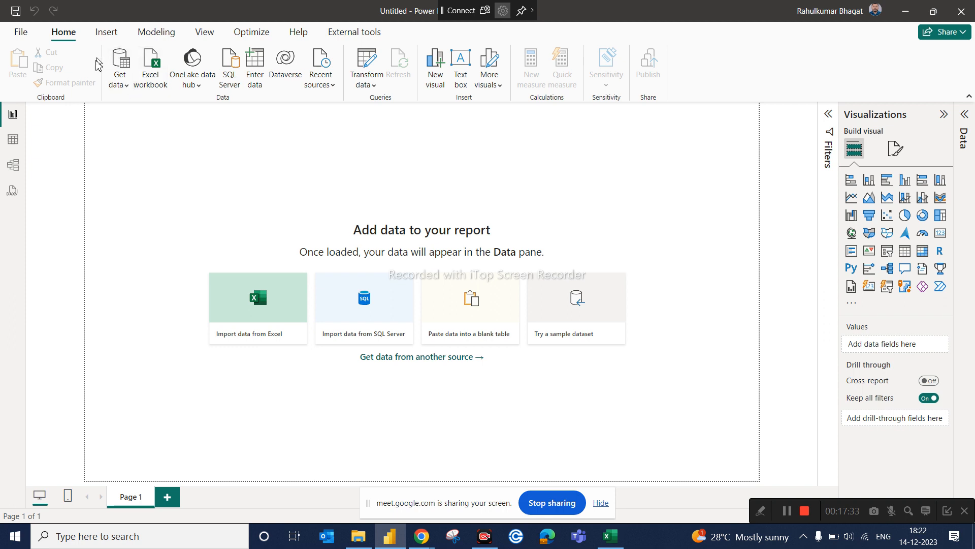
Step: Examine the SQL Server Analysis Services database connection settings, including the Import mode, and cancel the connection
click(125, 85)
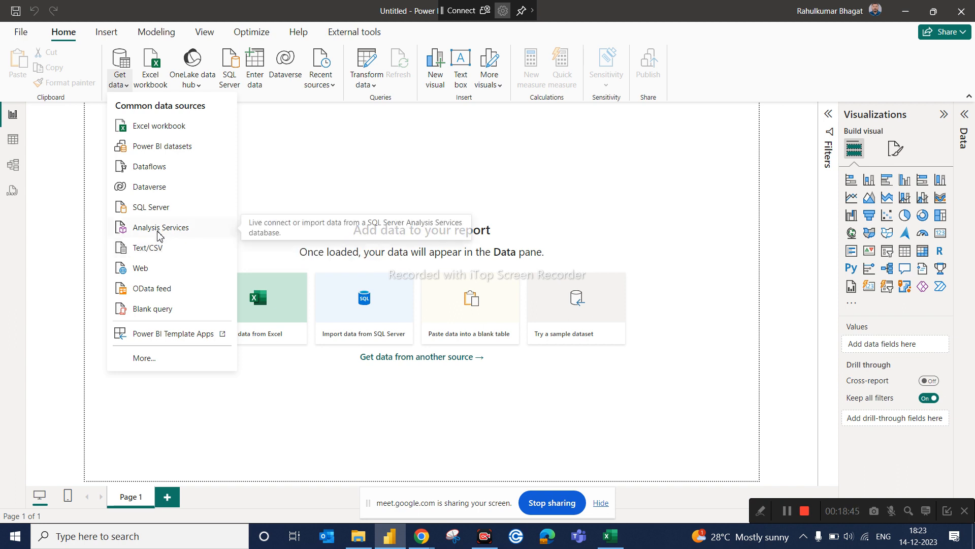
click(159, 233)
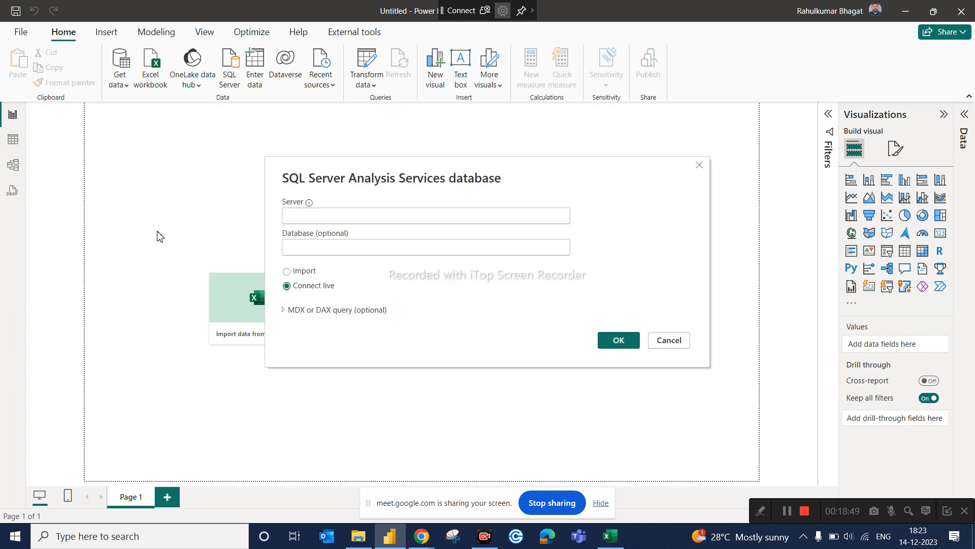
click(302, 216)
click(299, 275)
click(668, 340)
Step: Open the full list of data connectors and view the File and Database categories
click(119, 83)
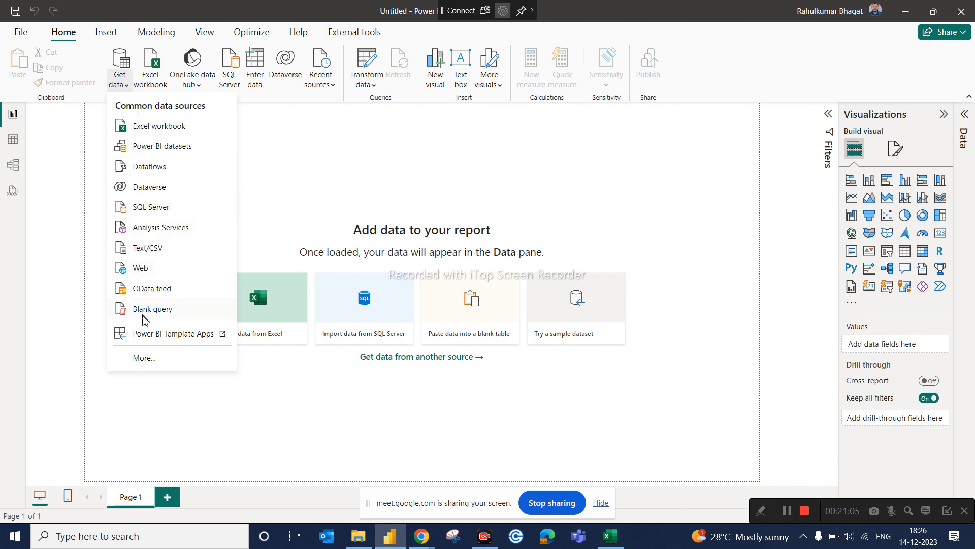
click(142, 358)
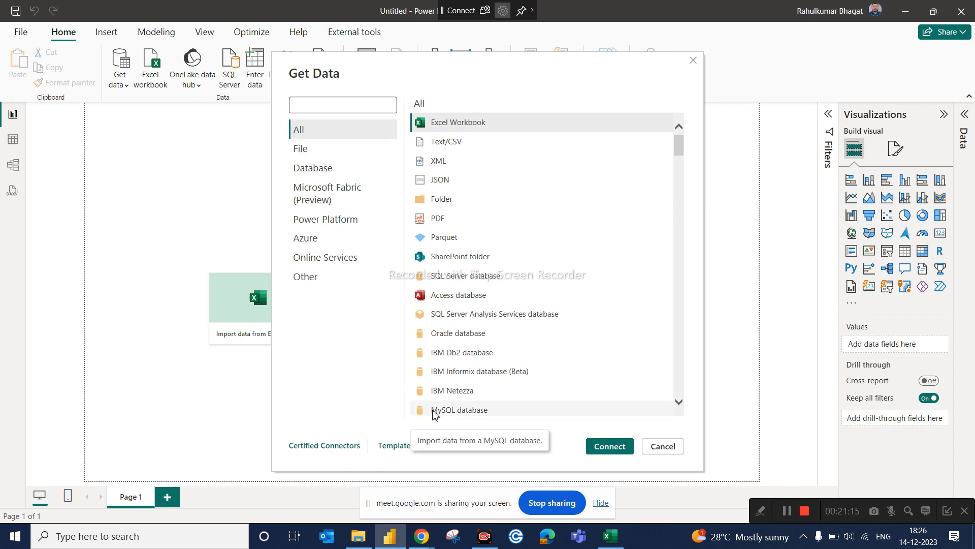
click(311, 152)
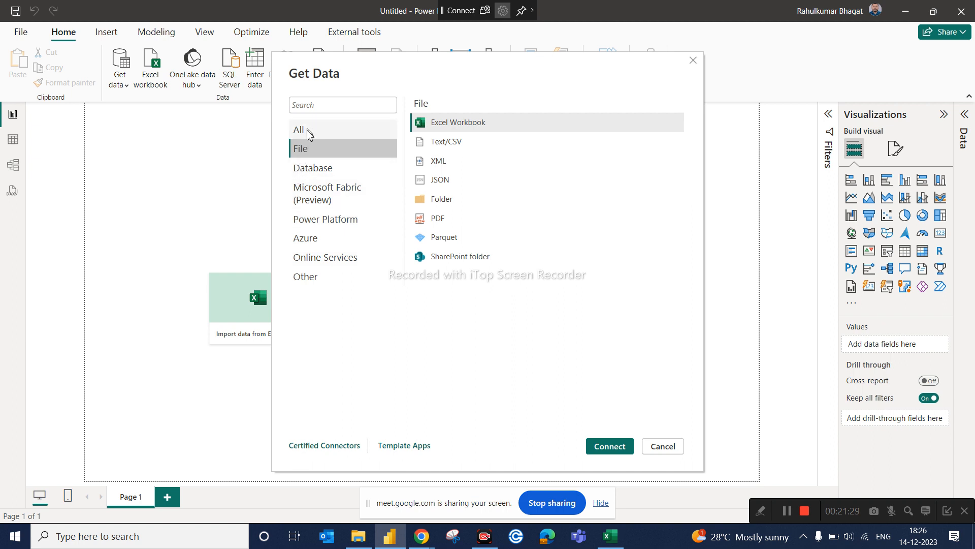
click(309, 171)
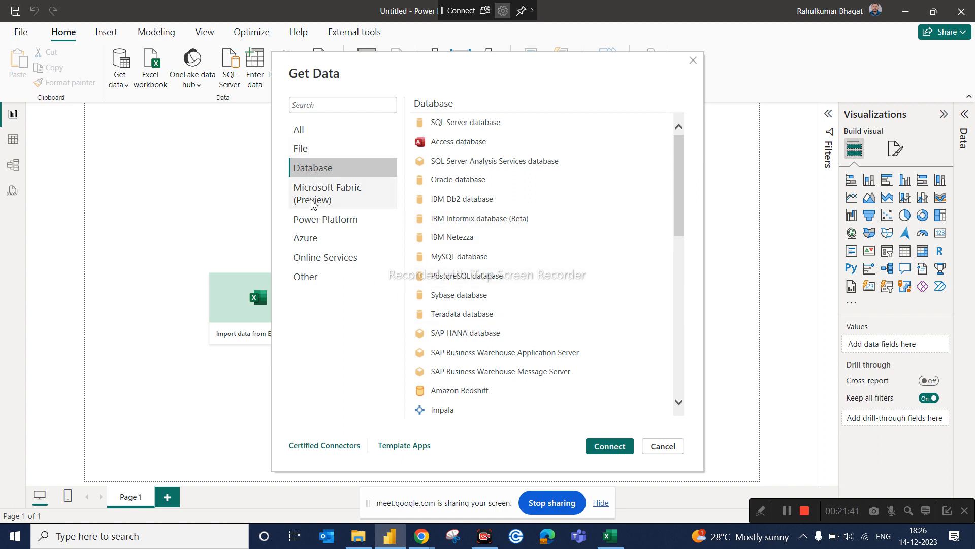
Step: Search the data connectors for "amazon" and for "sql", clearing the search after each
click(335, 103)
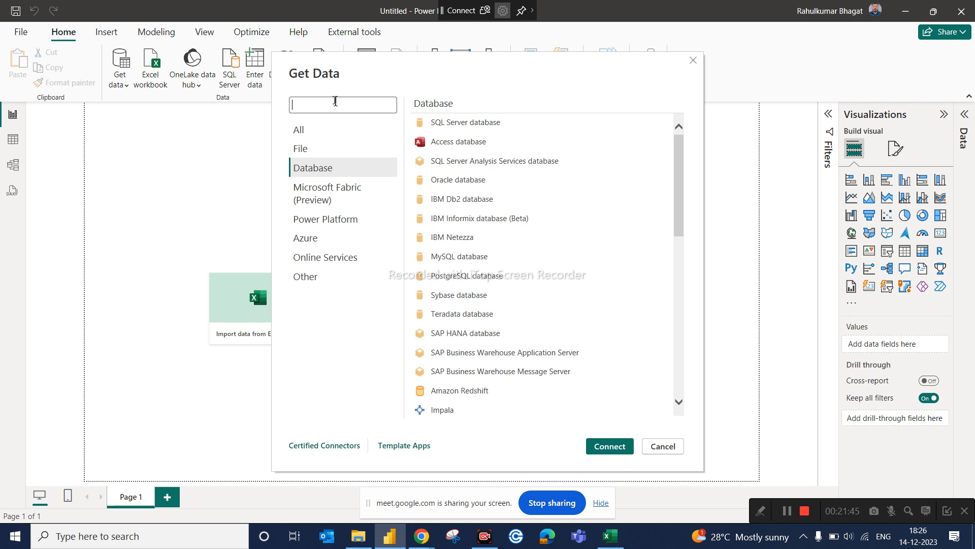
text(am)
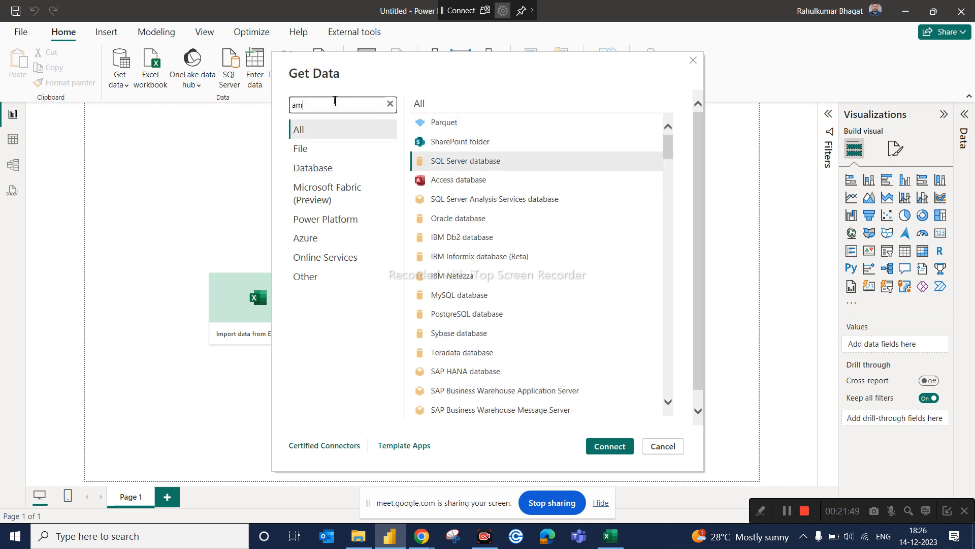
text(azon)
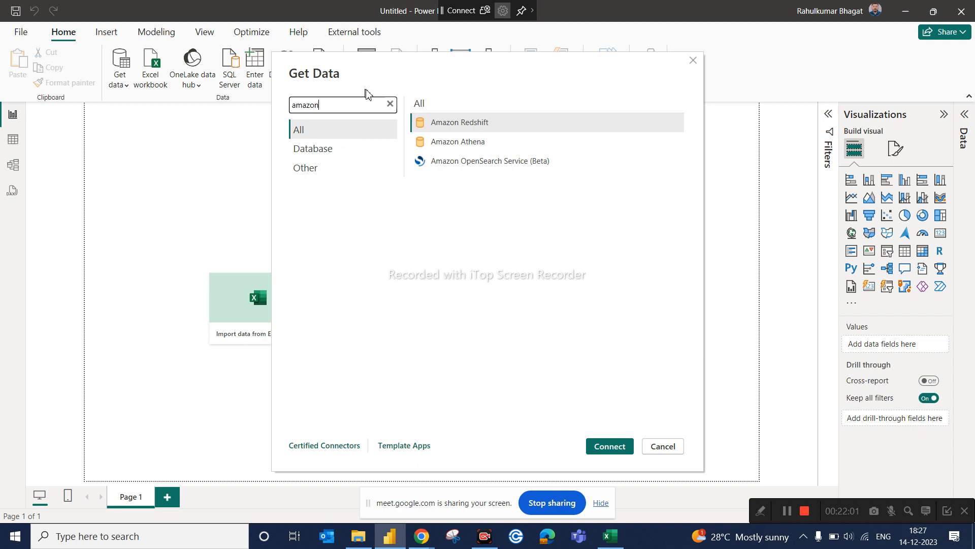
click(390, 105)
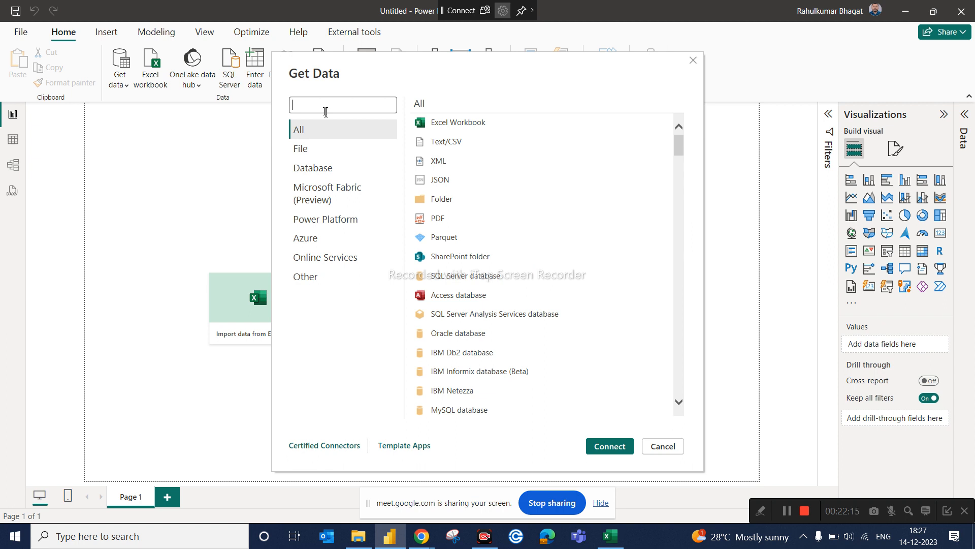
text(sql)
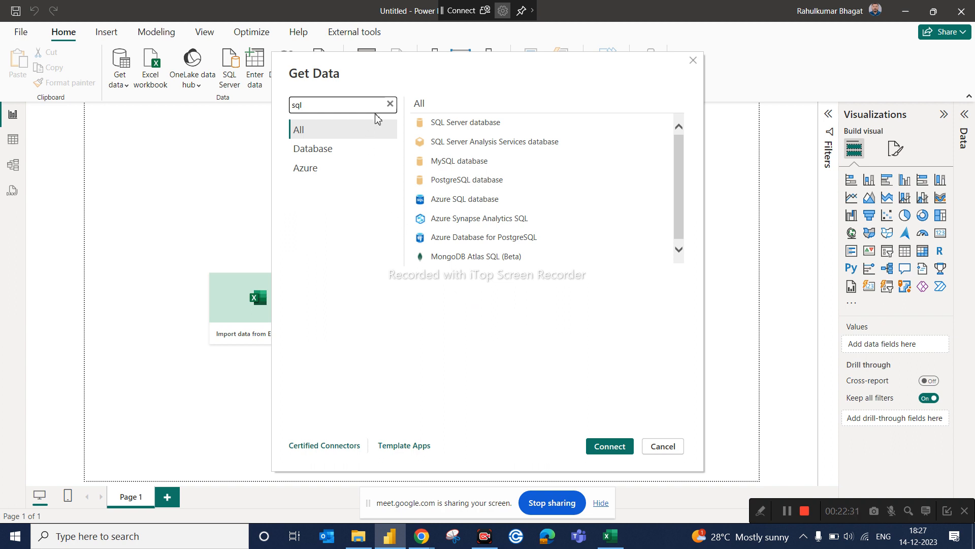
click(390, 104)
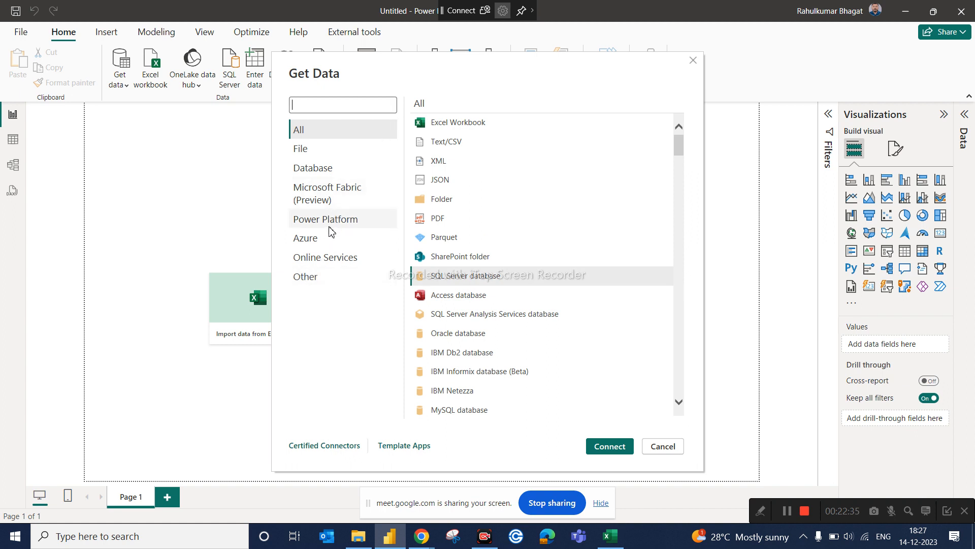
Step: View the Azure, Online Services and Other connector categories and close the connector list
click(342, 246)
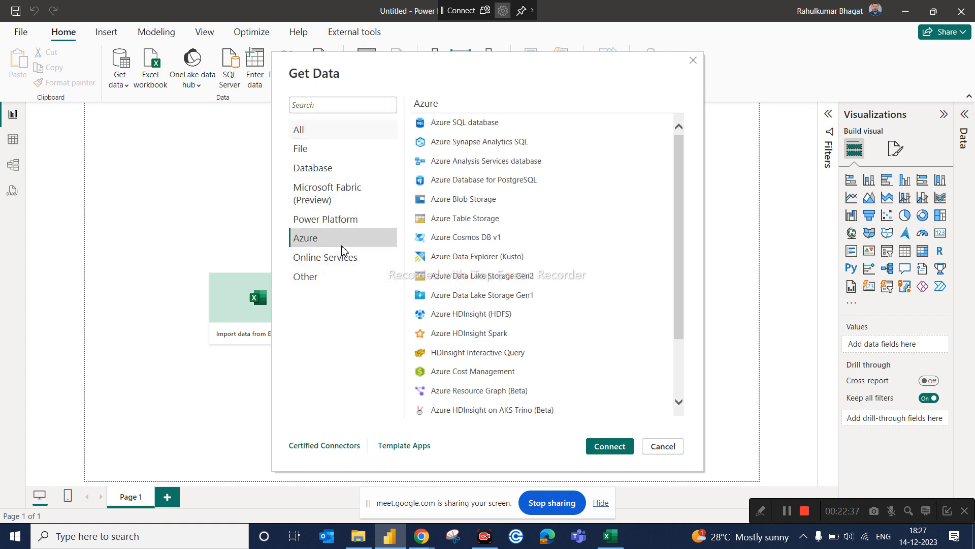
click(339, 259)
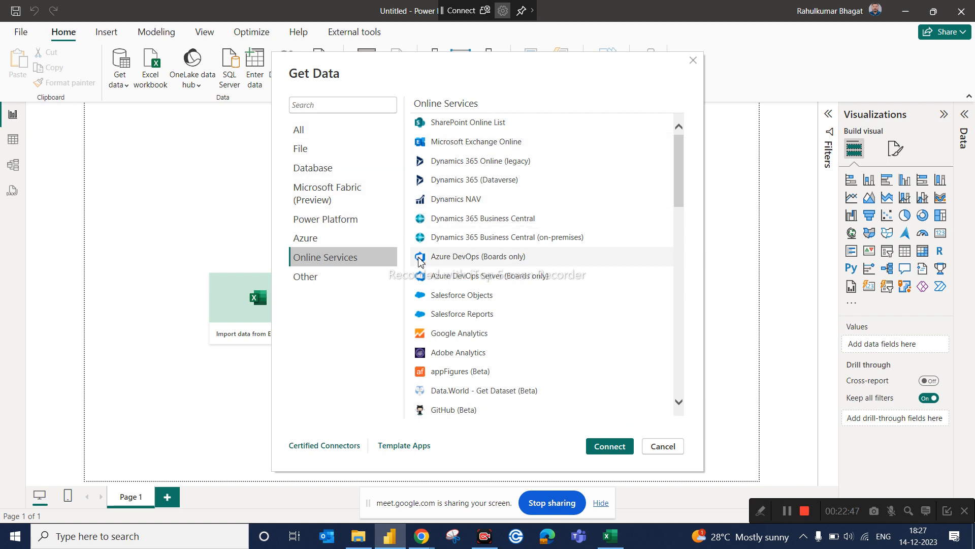
click(335, 278)
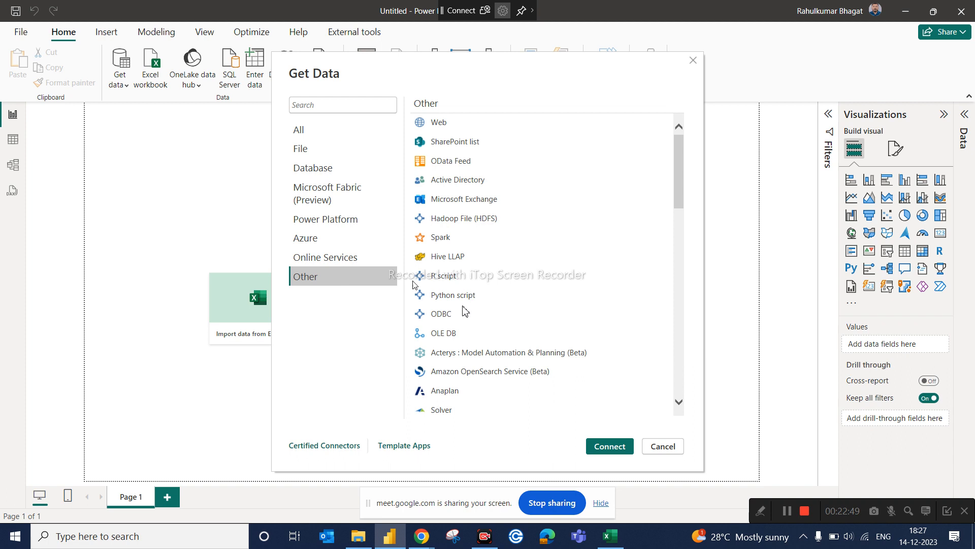
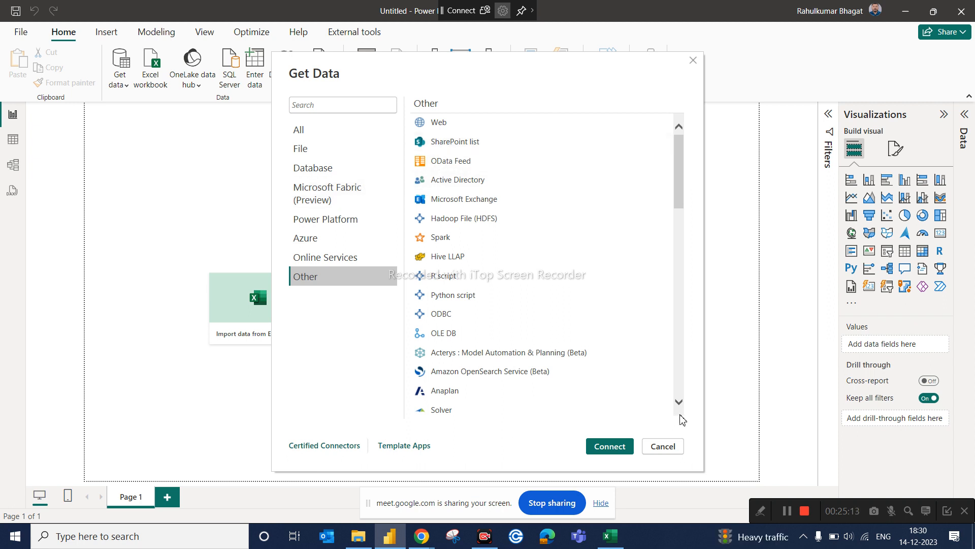
click(669, 449)
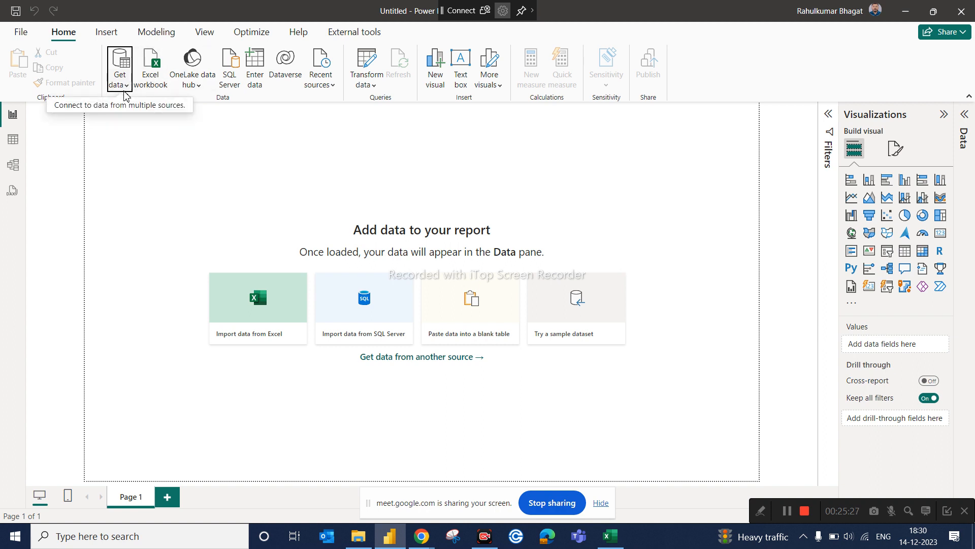
Step: View the file selection for importing an Excel workbook and cancel it
click(156, 85)
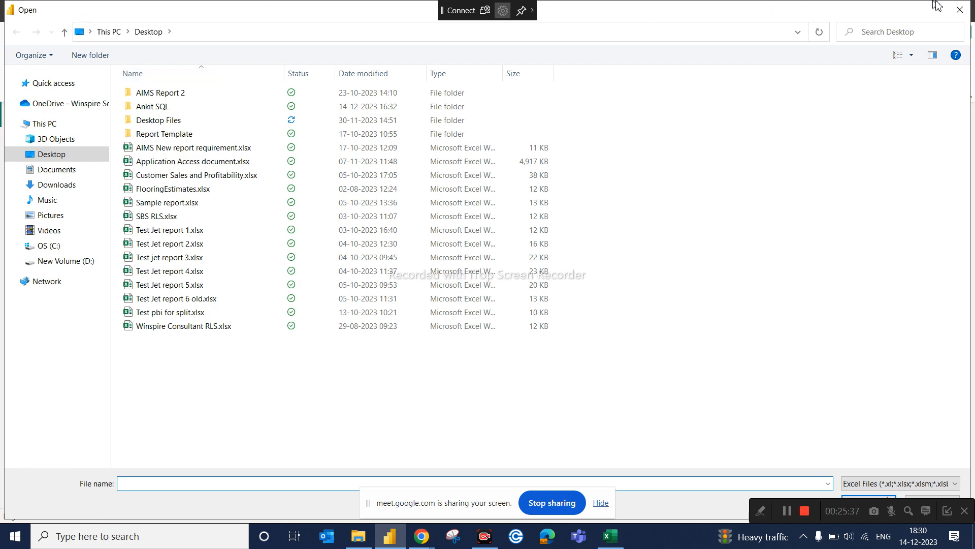
click(960, 8)
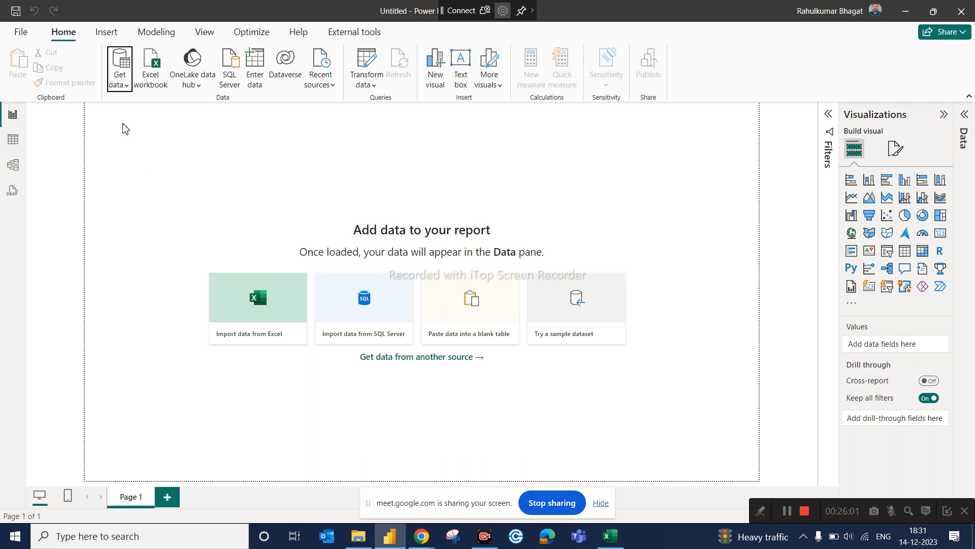
Step: View the AdventureWorks folder in File Explorer and in Power BI Desktop's Excel workbook file selection, and cancel the selection
click(358, 539)
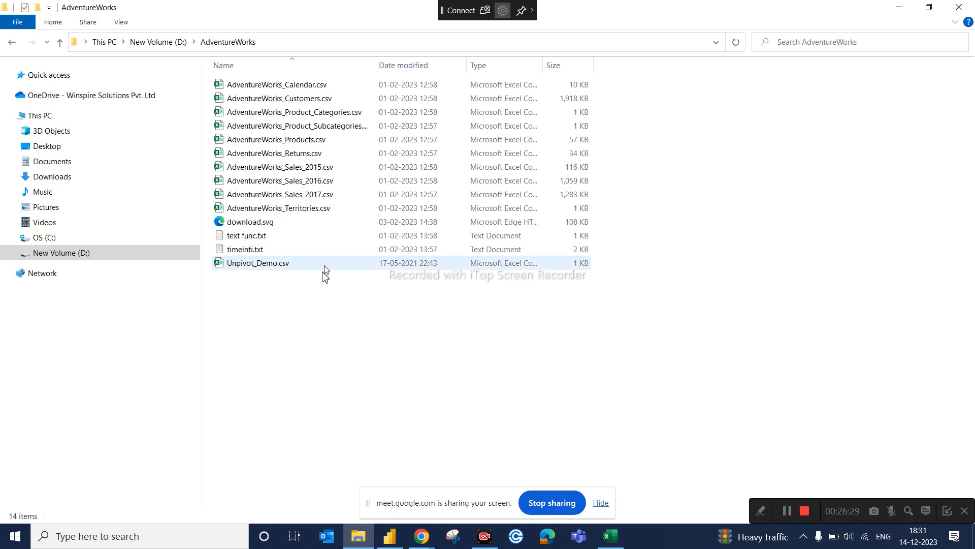
click(389, 543)
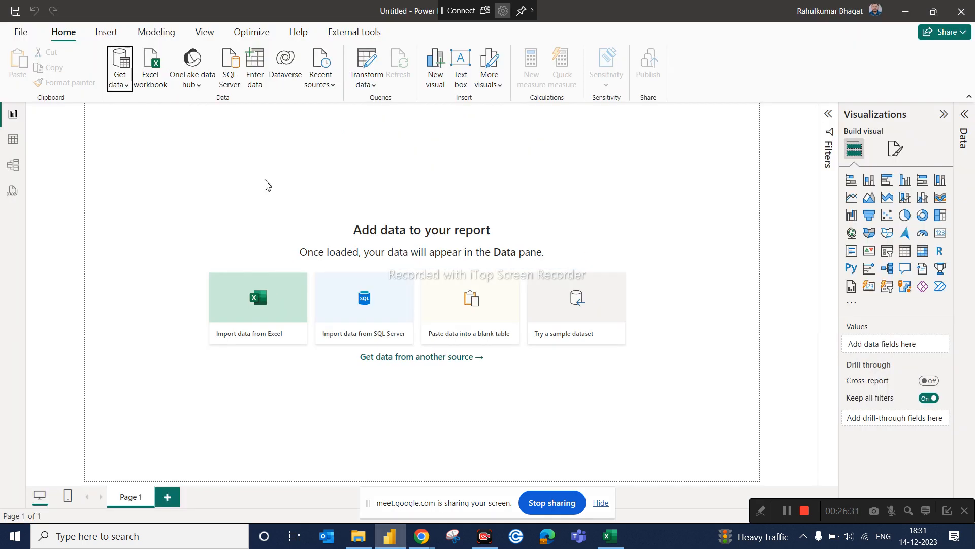
click(149, 87)
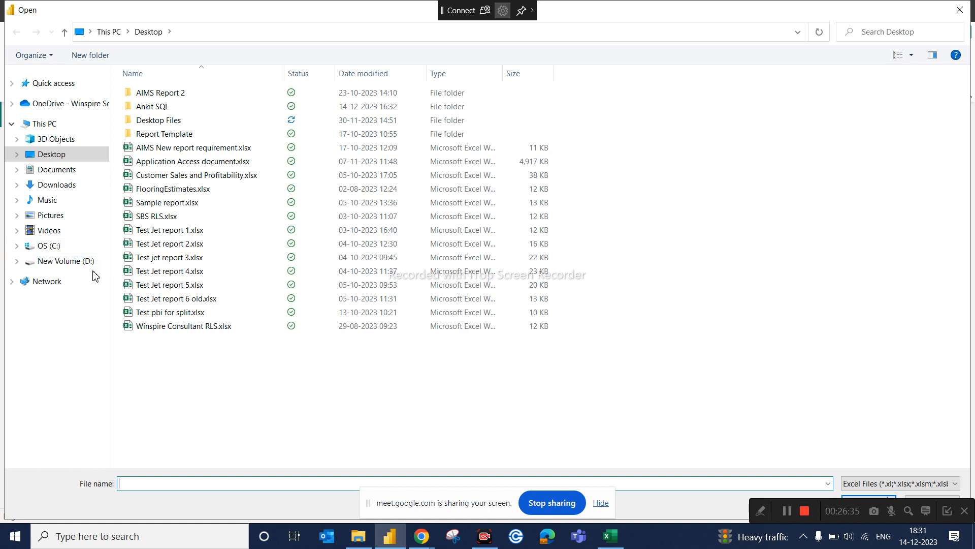
click(89, 264)
double_click(175, 93)
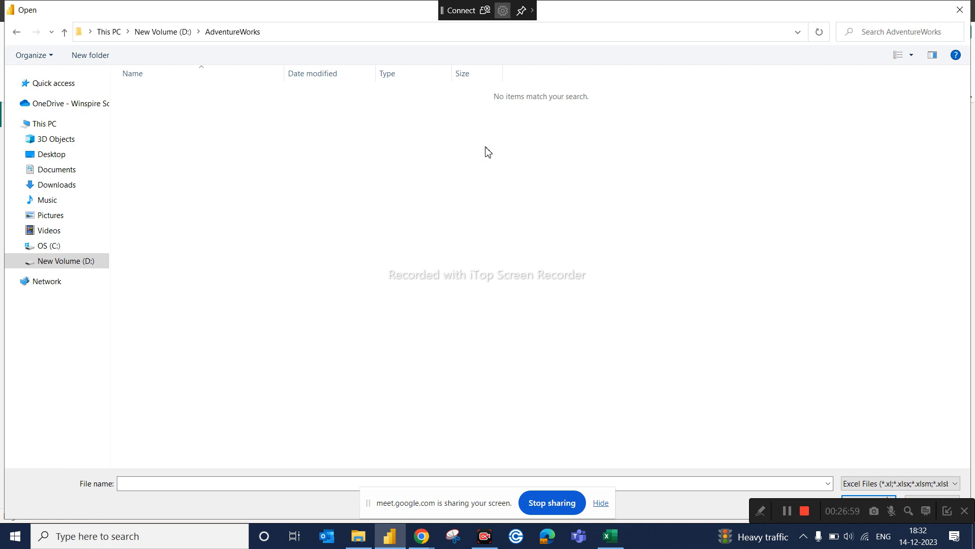
click(960, 11)
Step: Browse the Text/CSV file selection to the AdventureWorks folder on New Volume (D:), view its files and cancel
click(127, 85)
click(147, 249)
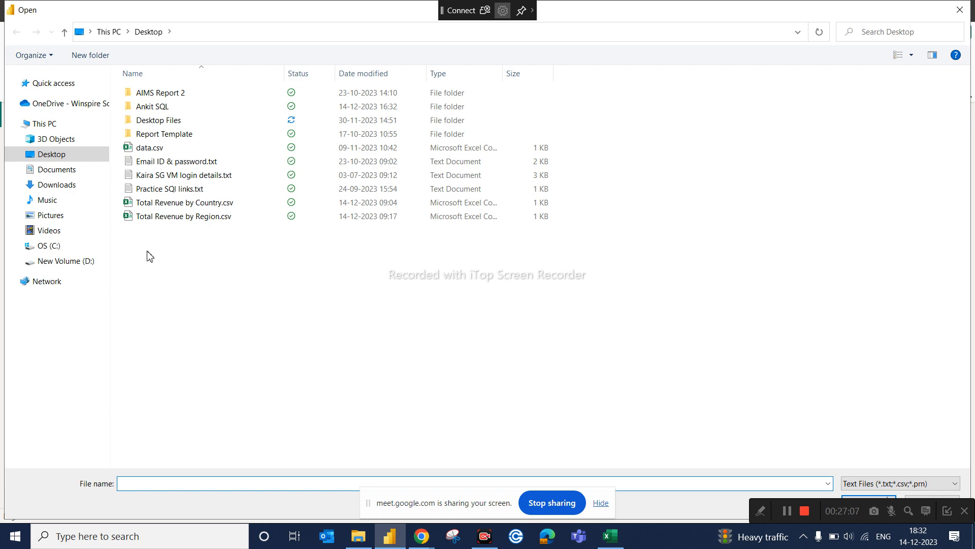
click(74, 261)
double_click(159, 93)
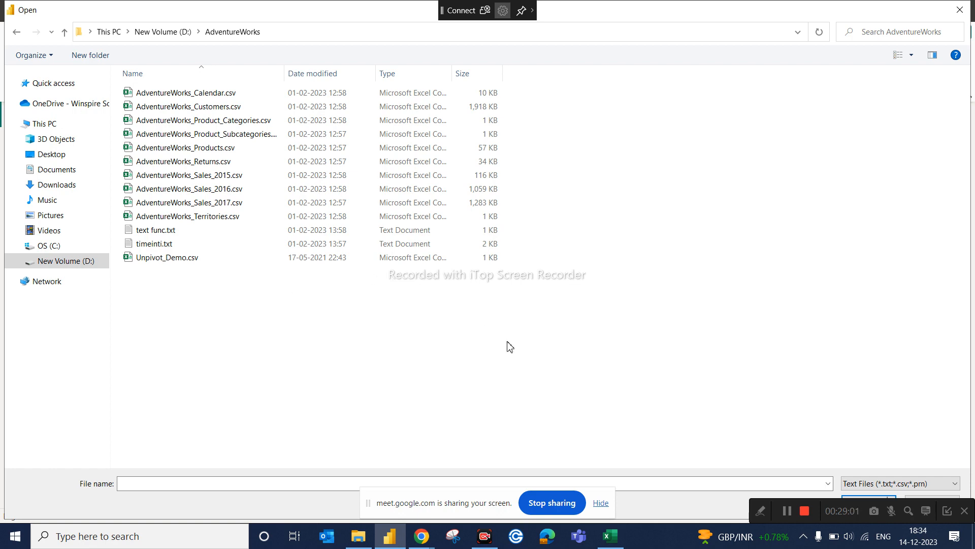
click(960, 11)
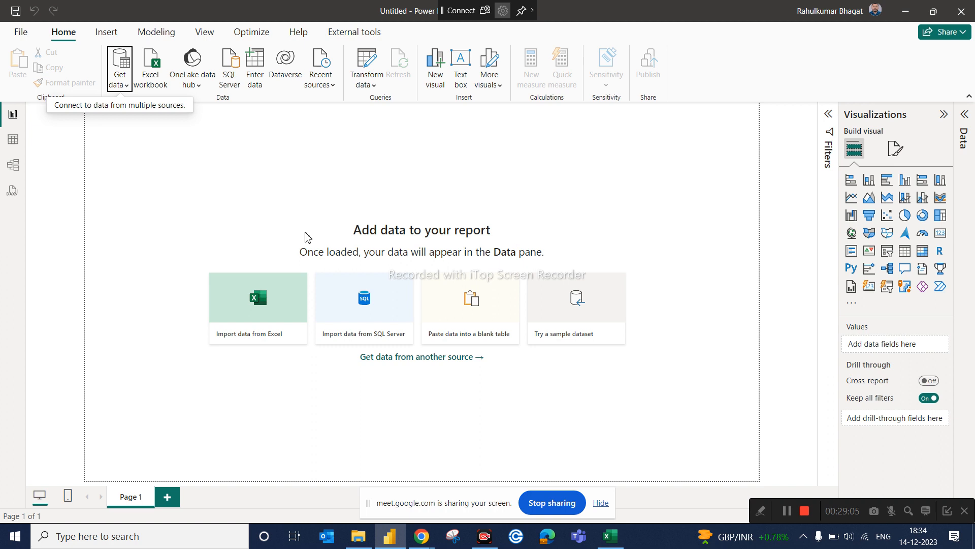
Step: Connect to AdventureWorks_Calendar.csv from the AdventureWorks folder on drive D: as a Text/CSV source and open it for data transformation
click(131, 88)
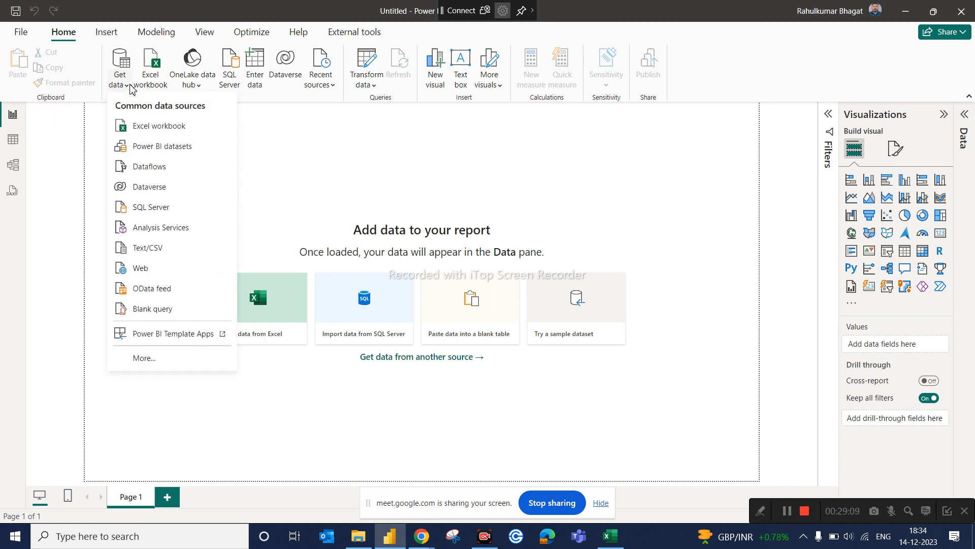
click(157, 249)
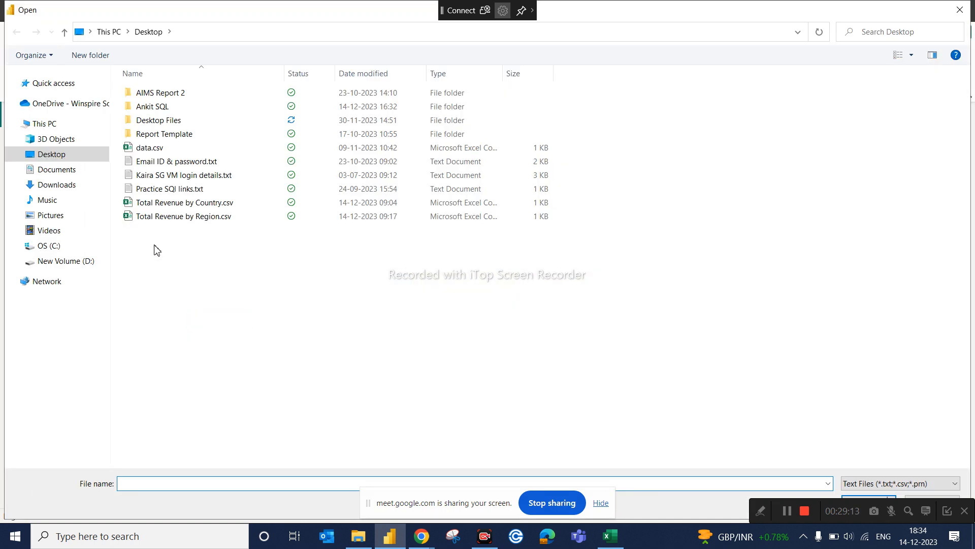
click(88, 261)
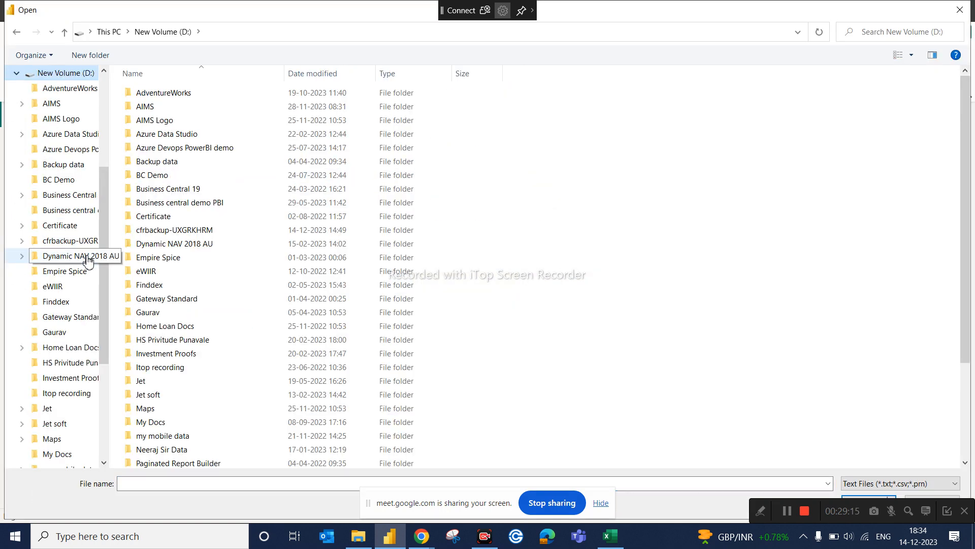
double_click(159, 94)
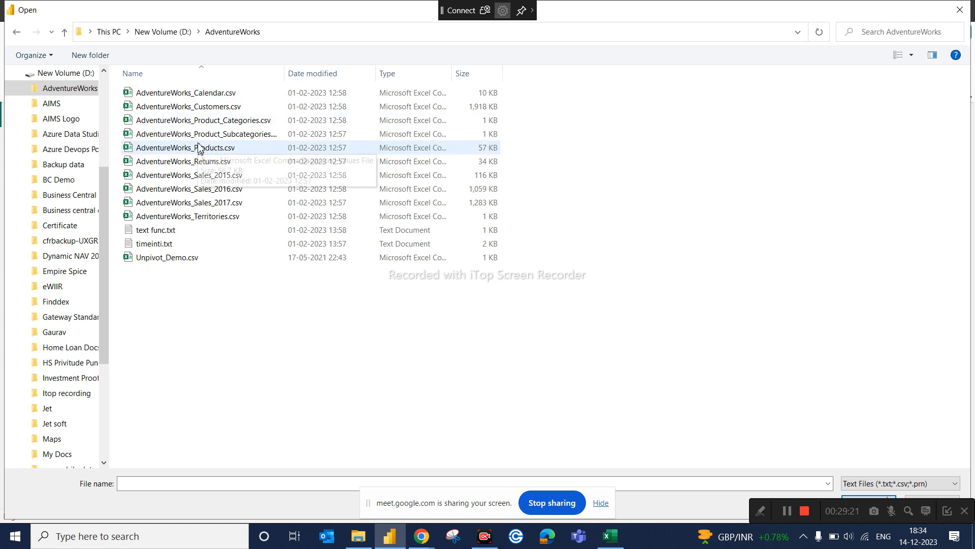
click(208, 96)
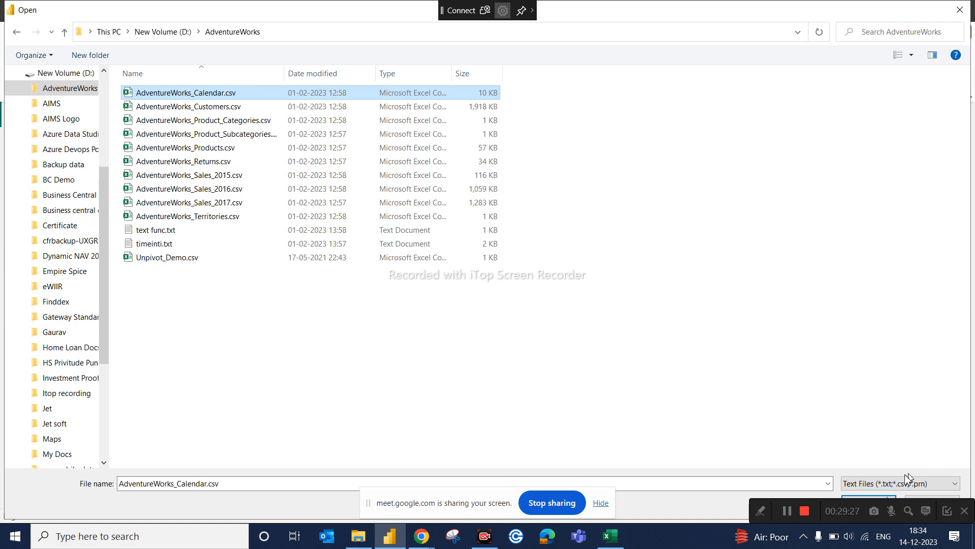
drag(834, 504, 676, 541)
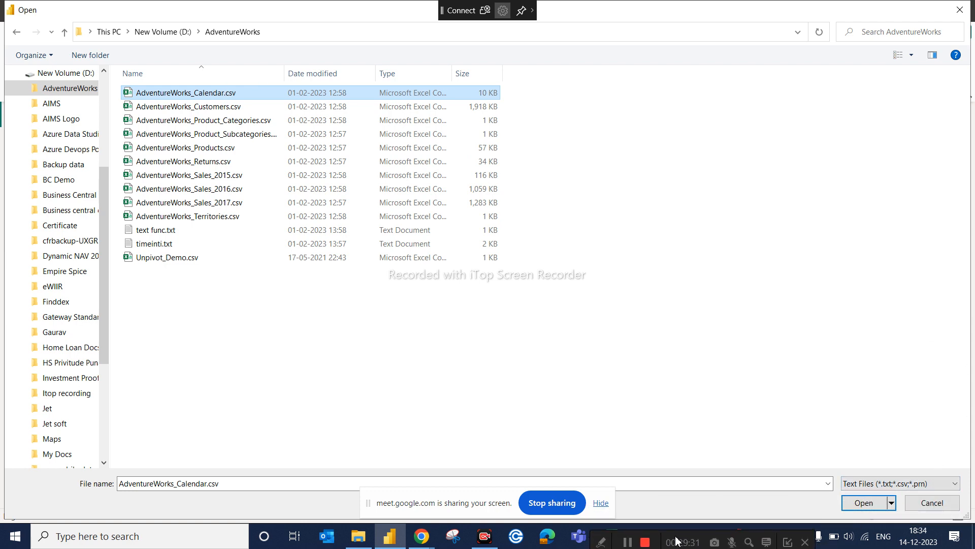
click(224, 97)
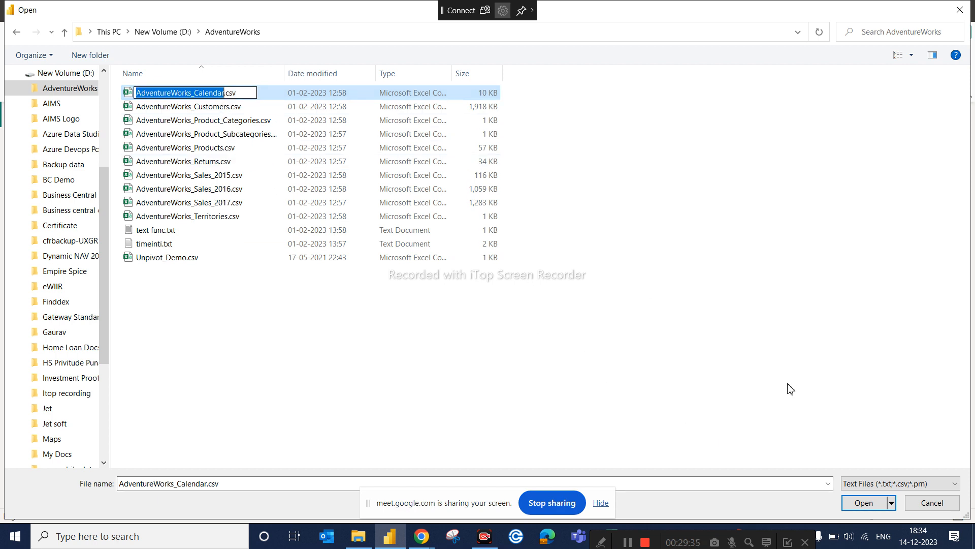
click(862, 504)
click(862, 504)
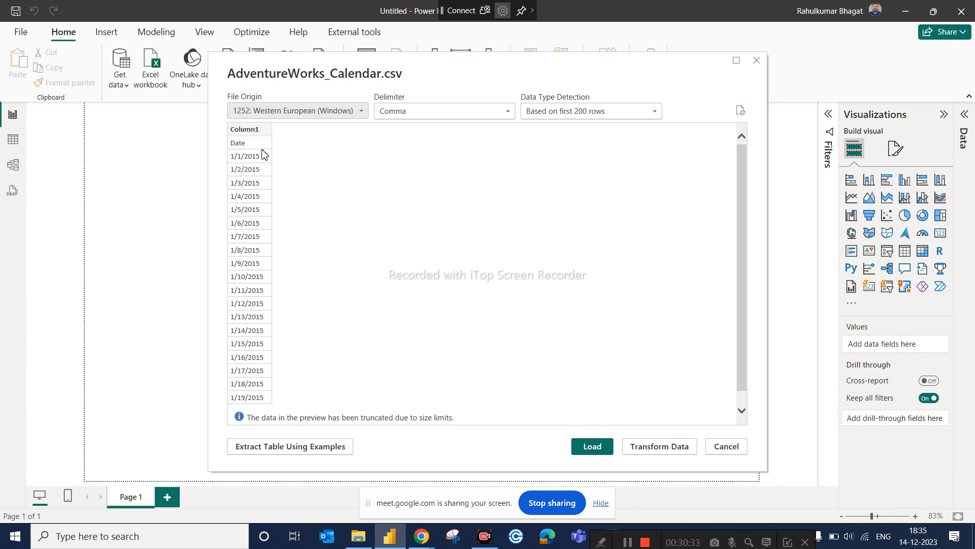
click(663, 448)
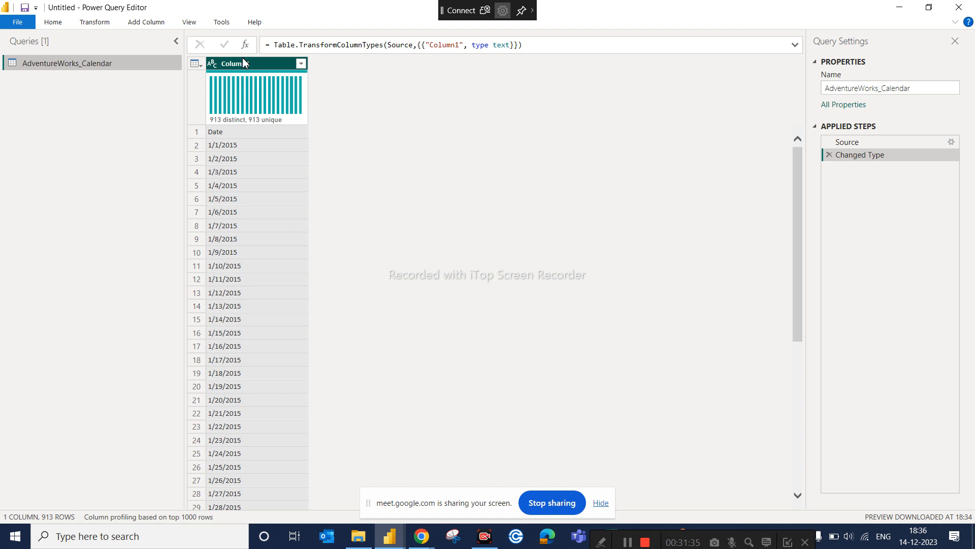
Step: Look through the Home, Transform and Add Column command sets of the Power Query Editor
mouse_move(264, 123)
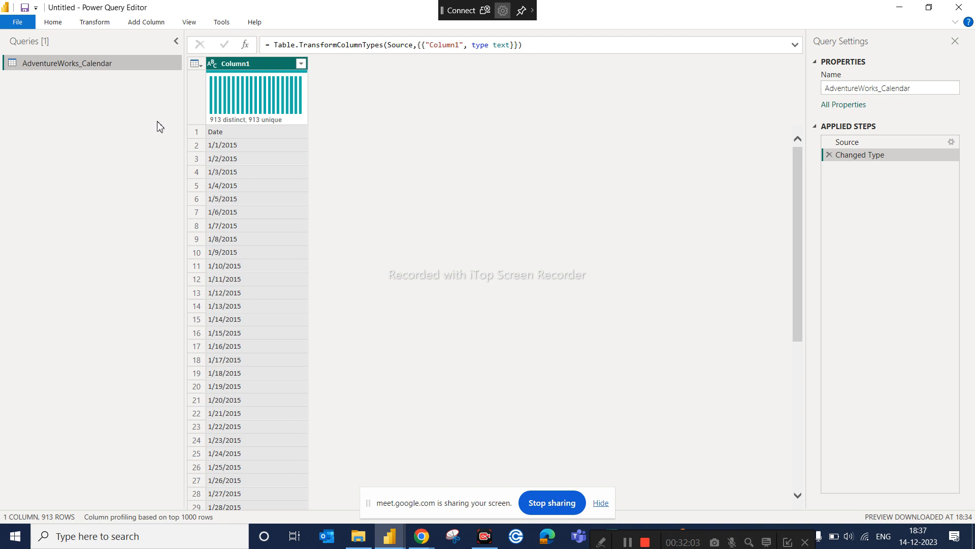
click(53, 22)
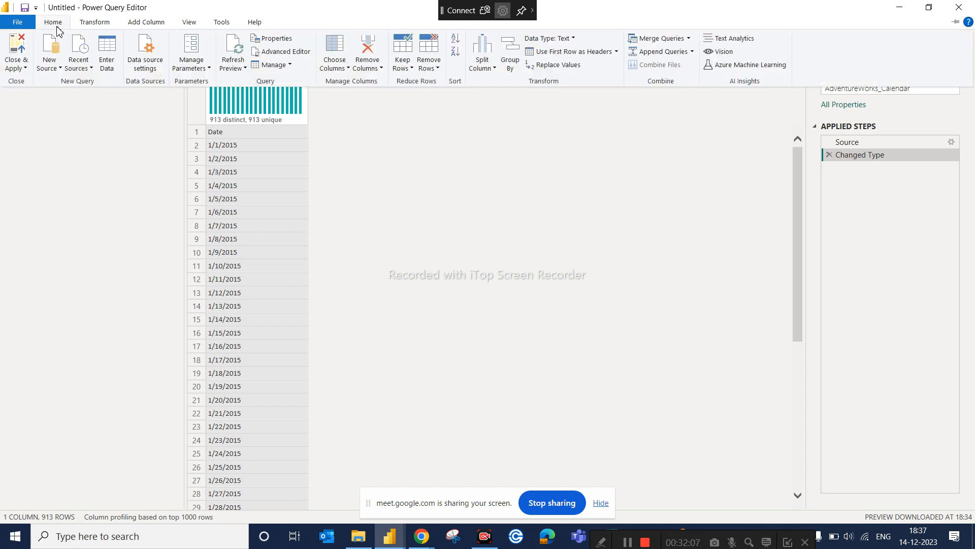
click(95, 23)
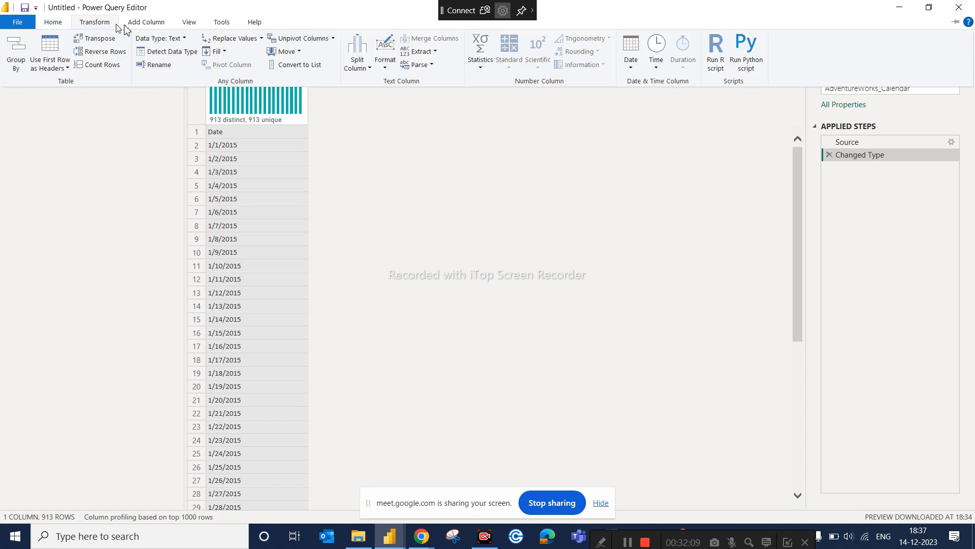
click(163, 23)
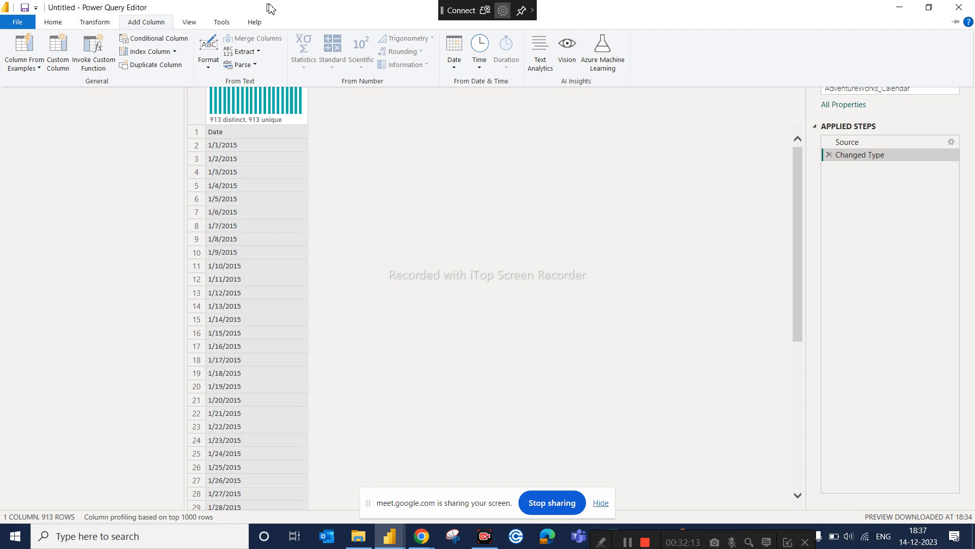
click(59, 27)
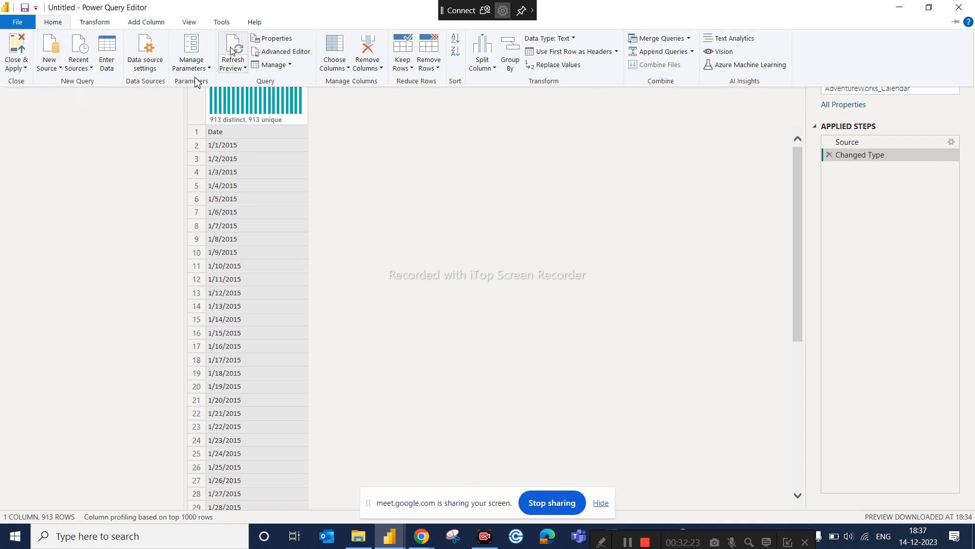
double_click(51, 25)
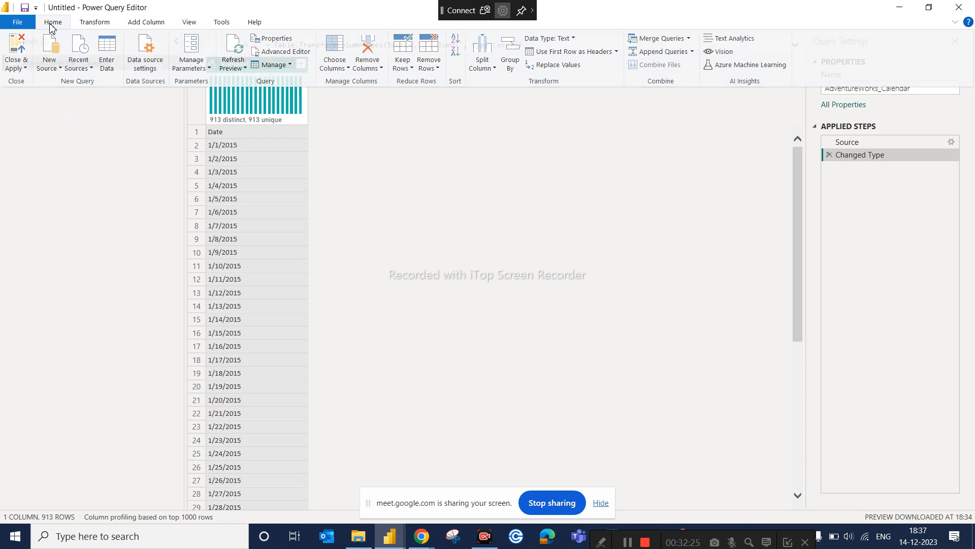
click(52, 23)
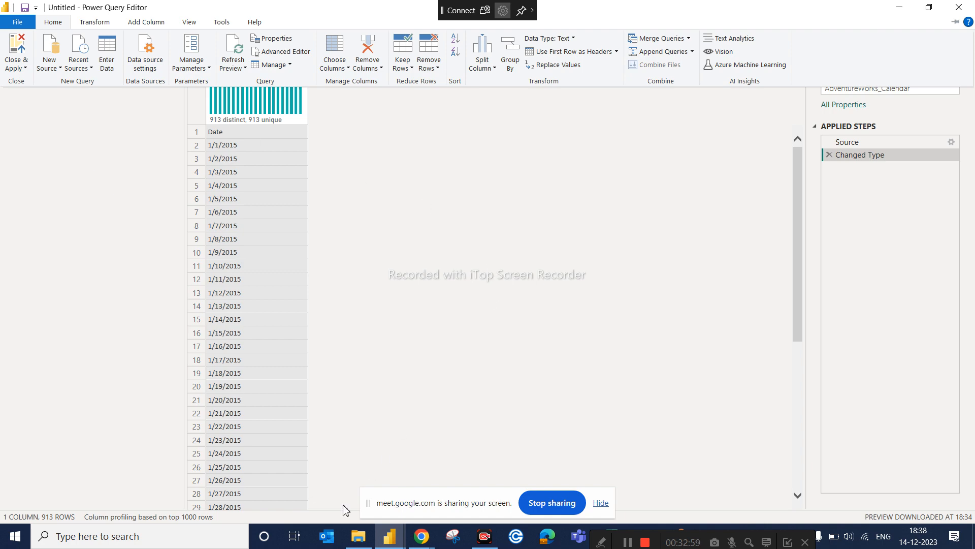
Step: Switch to File Explorer to view the AdventureWorks files and return to the Power Query Editor
click(360, 541)
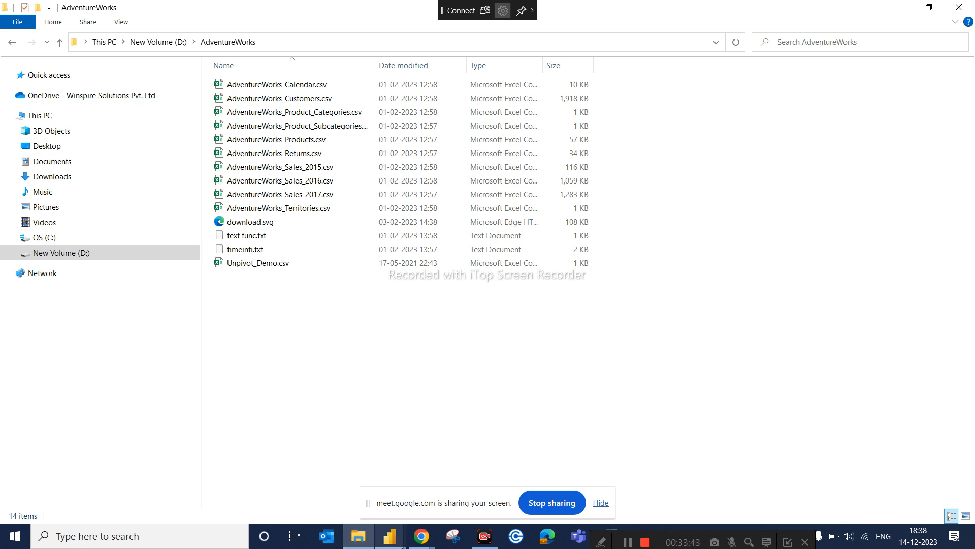
mouse_move(400, 546)
click(447, 482)
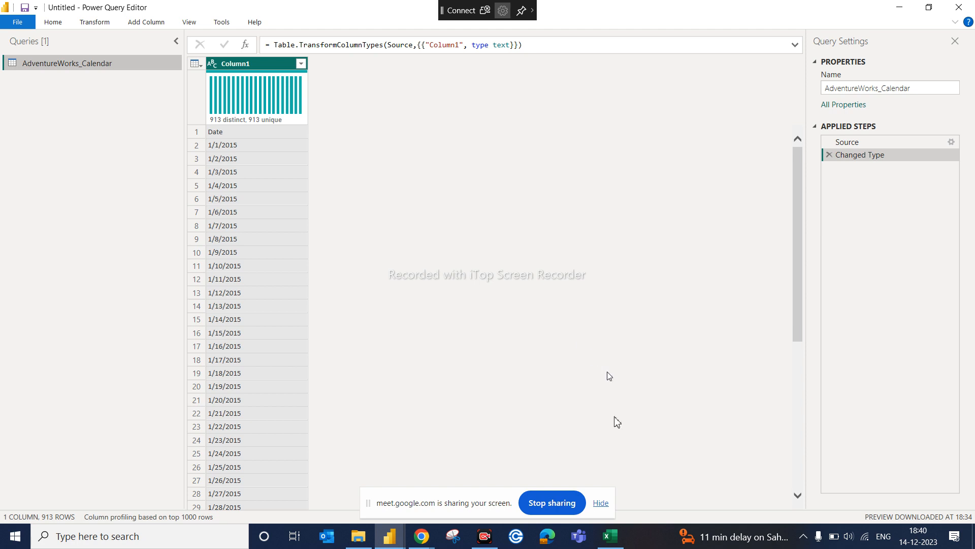
Step: Apply the AdventureWorks_Calendar query to the report and close the Power Query Editor
click(386, 546)
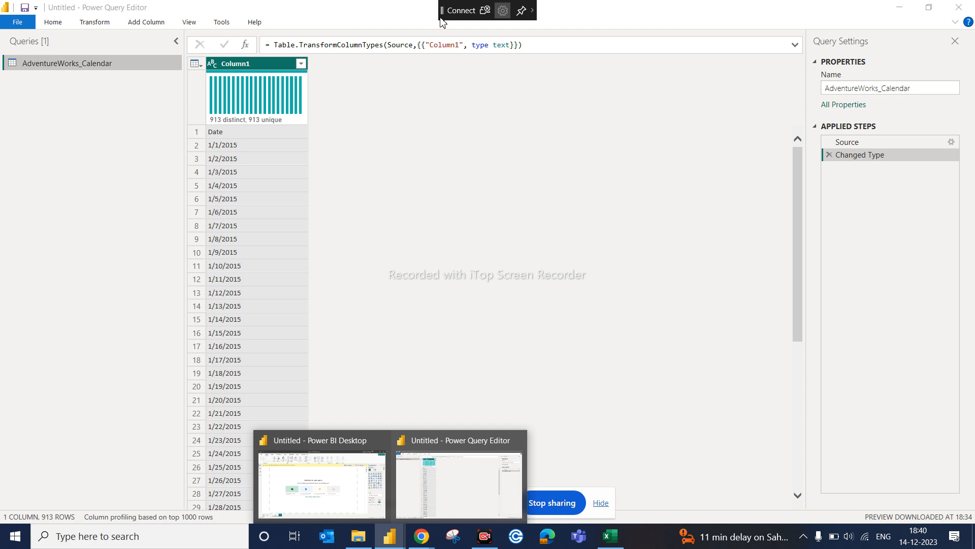
click(59, 22)
click(60, 24)
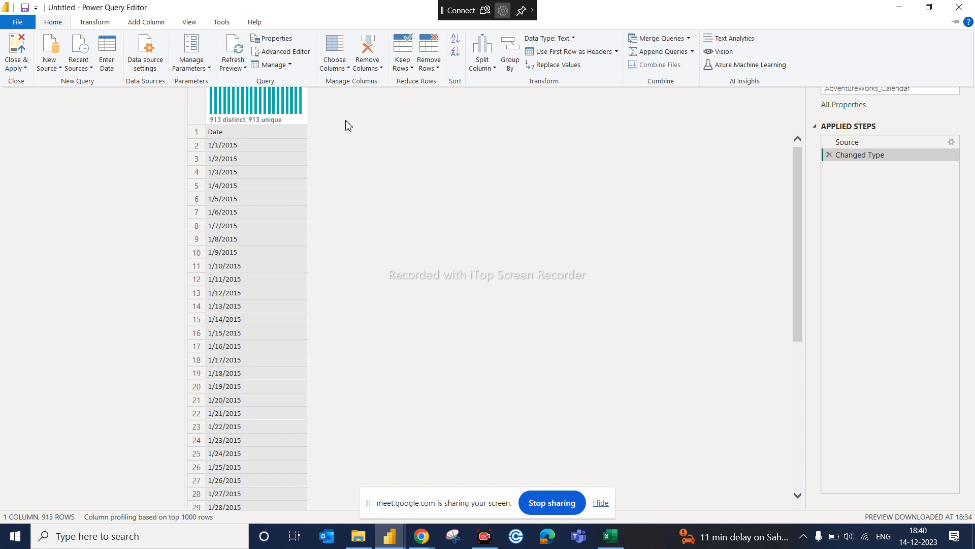
click(25, 68)
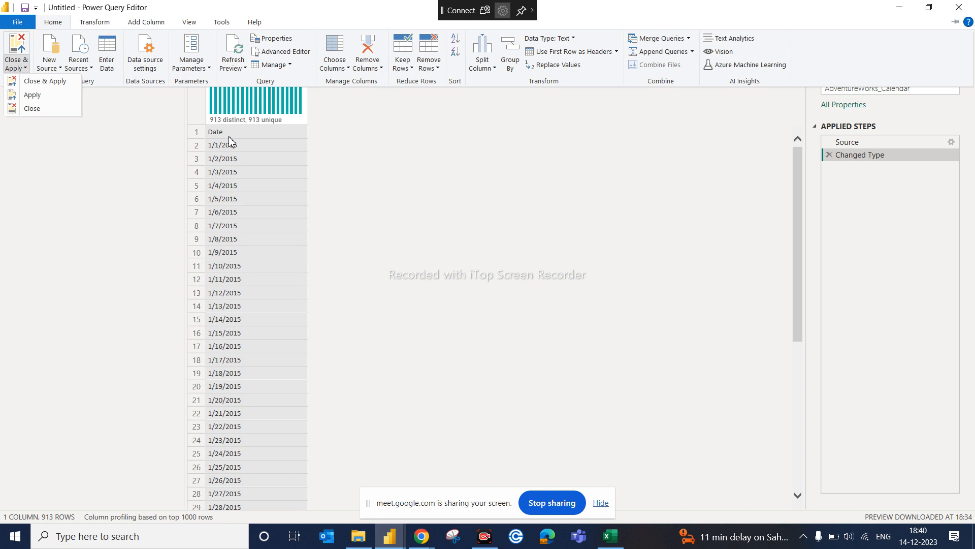
click(55, 86)
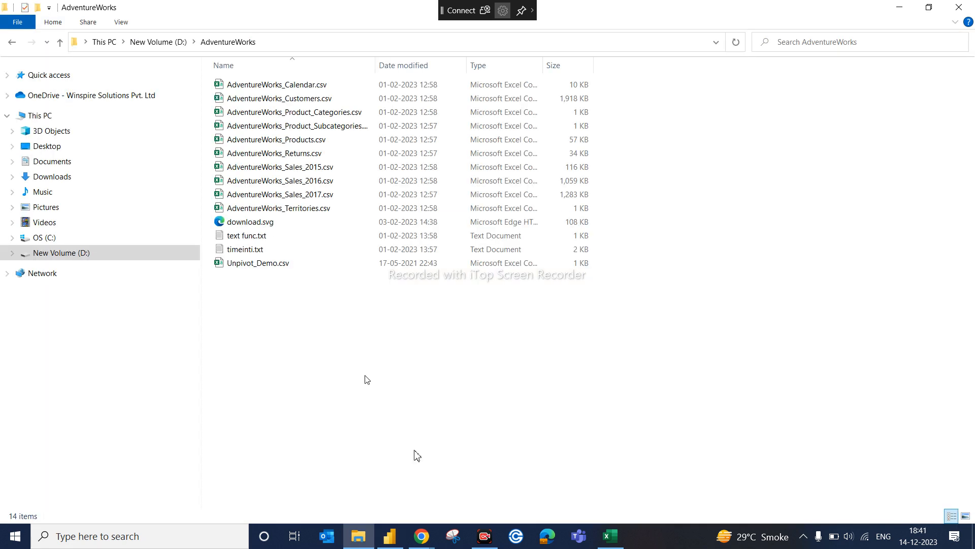
Step: Switch to the Google Meet call, admit the waiting participant, close the people list and return to Power BI Desktop
click(392, 542)
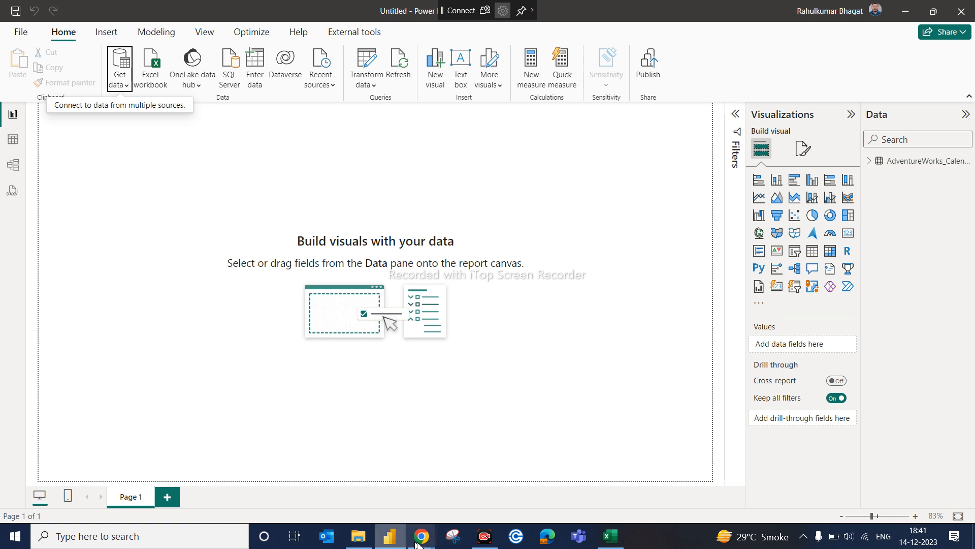
mouse_move(418, 540)
click(421, 482)
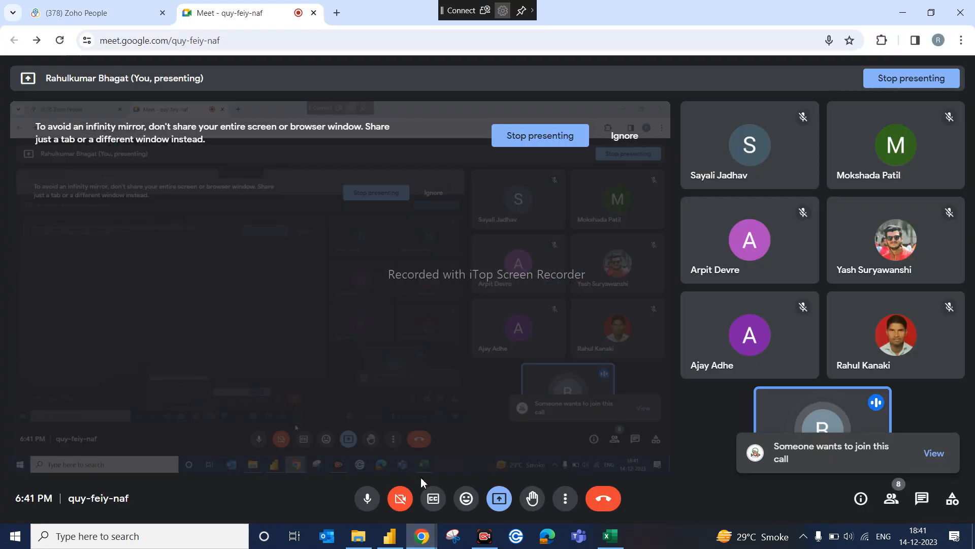
click(925, 454)
click(901, 275)
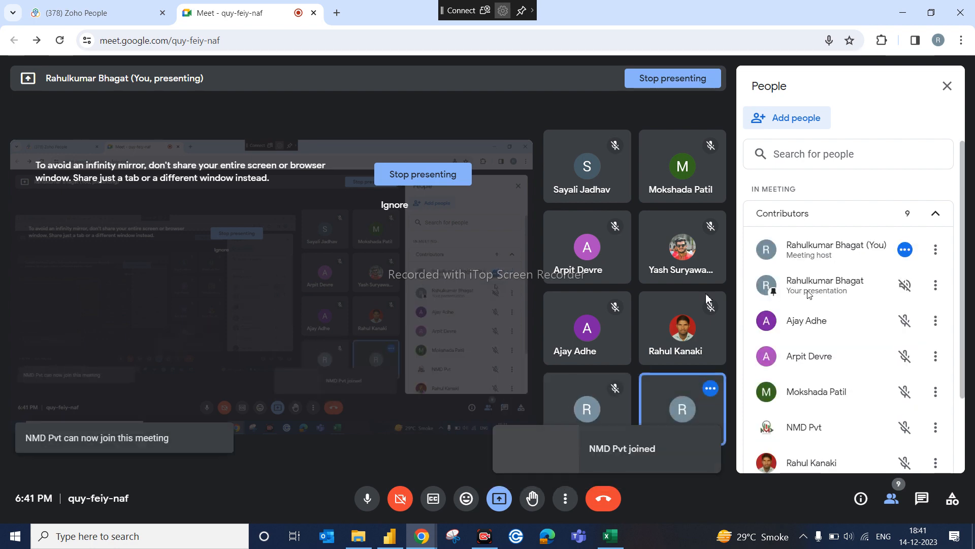
click(946, 87)
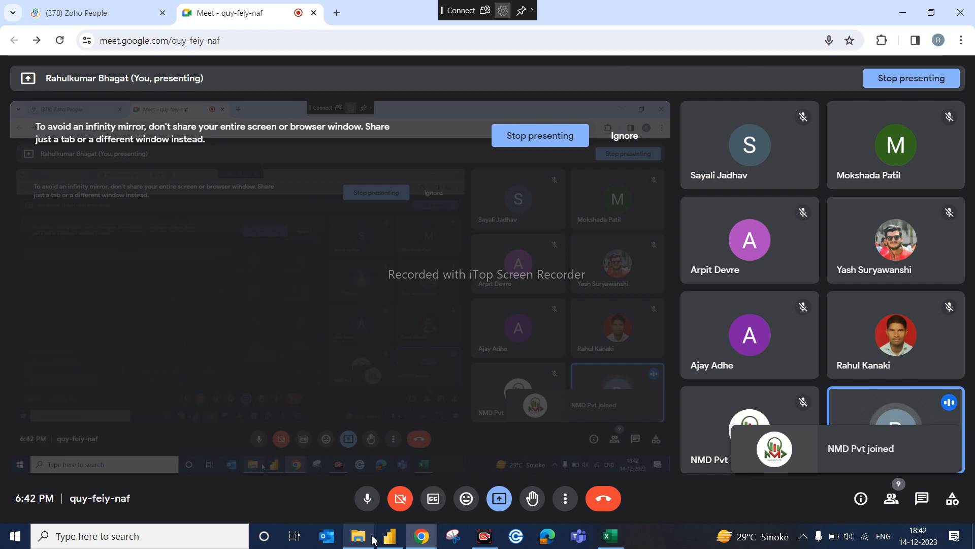
click(392, 542)
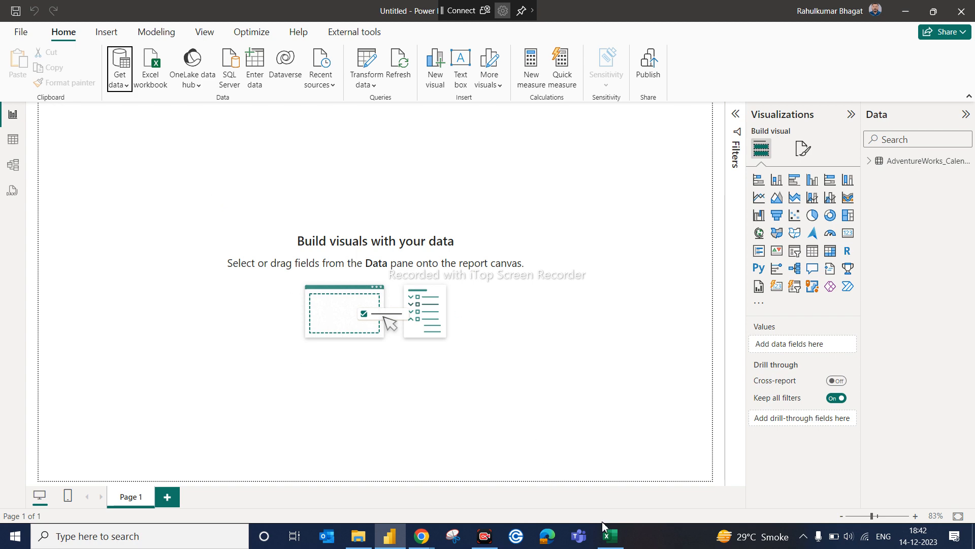
Step: Switch to the AdventureWorks folder in File Explorer and open AdventureWorks_Calendar.csv in Excel
click(610, 544)
click(610, 544)
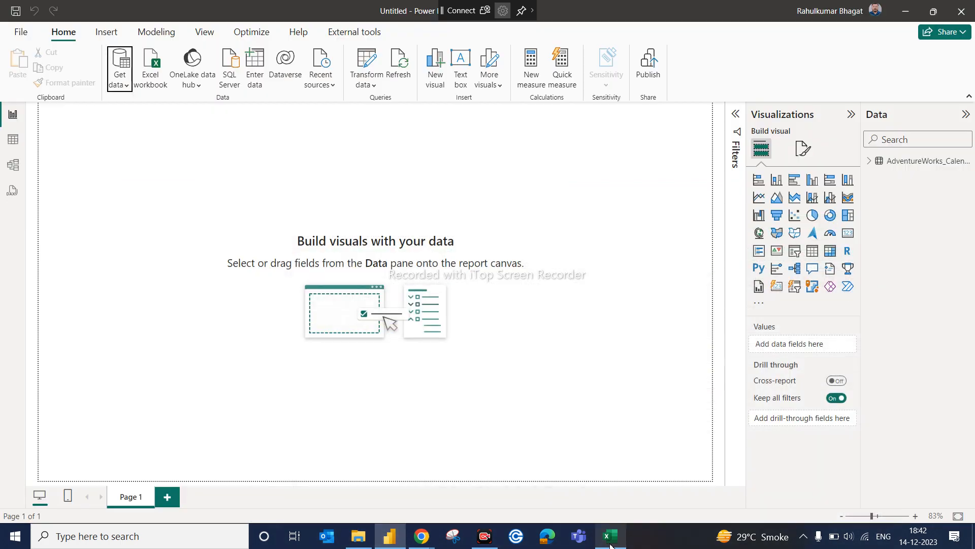
click(905, 10)
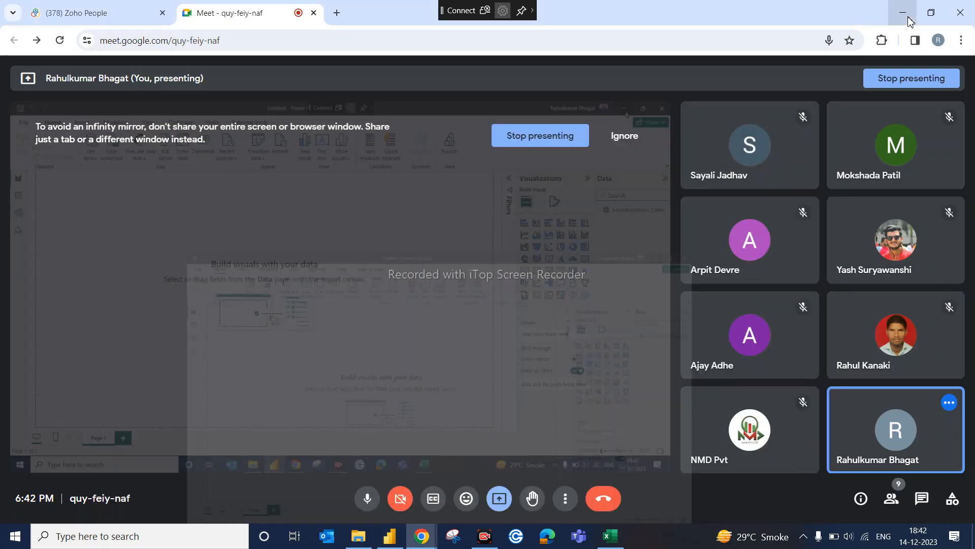
click(358, 536)
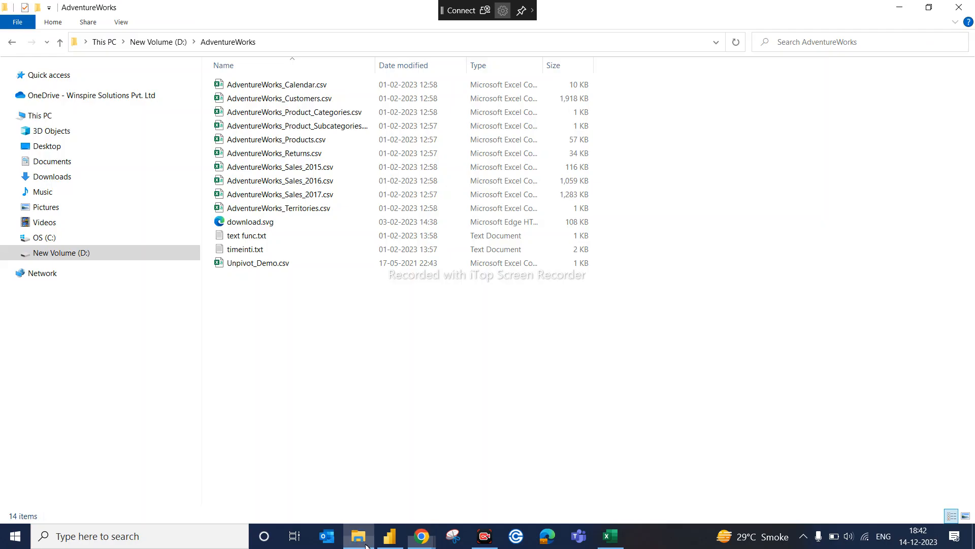
double_click(303, 87)
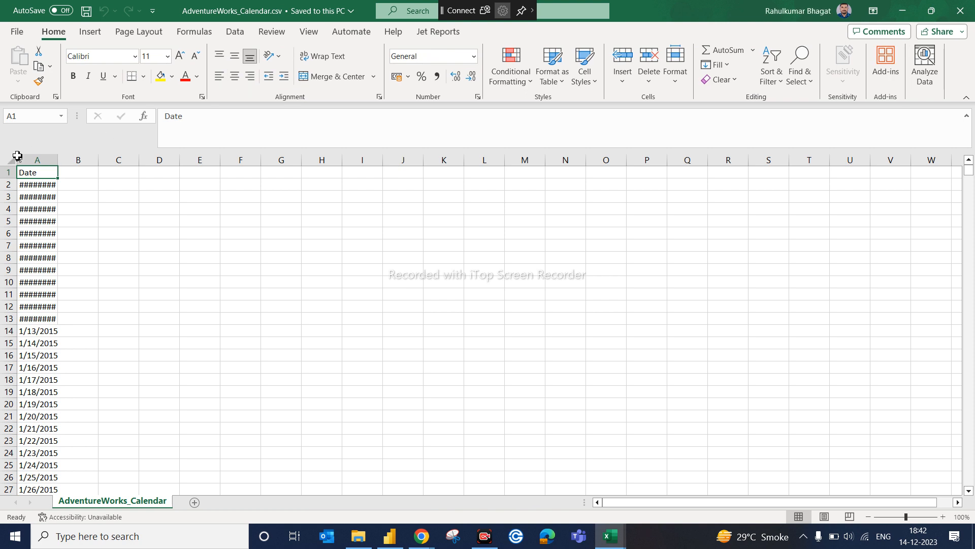
Step: Widen column A so the full dates show, and look through the Date column of the calendar sheet
drag(62, 159, 121, 162)
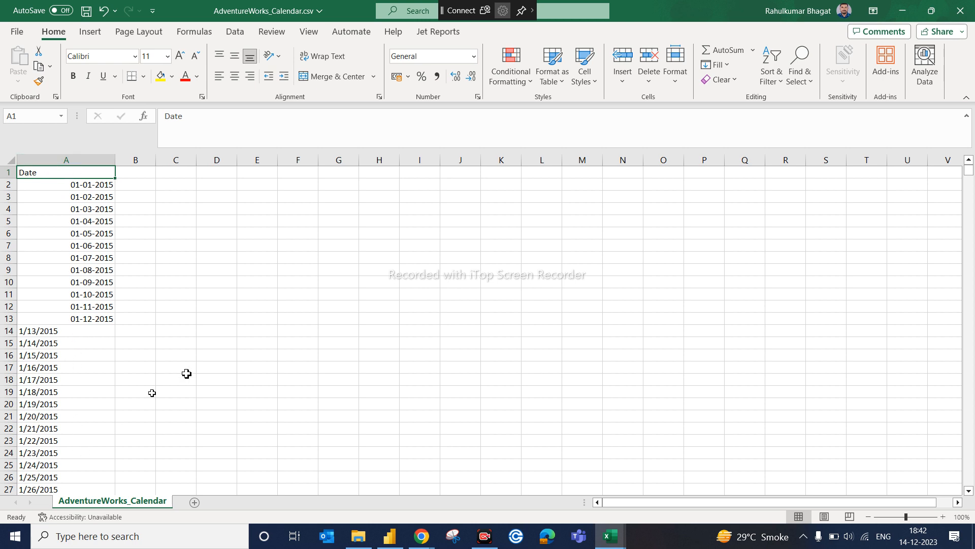
drag(970, 172, 973, 267)
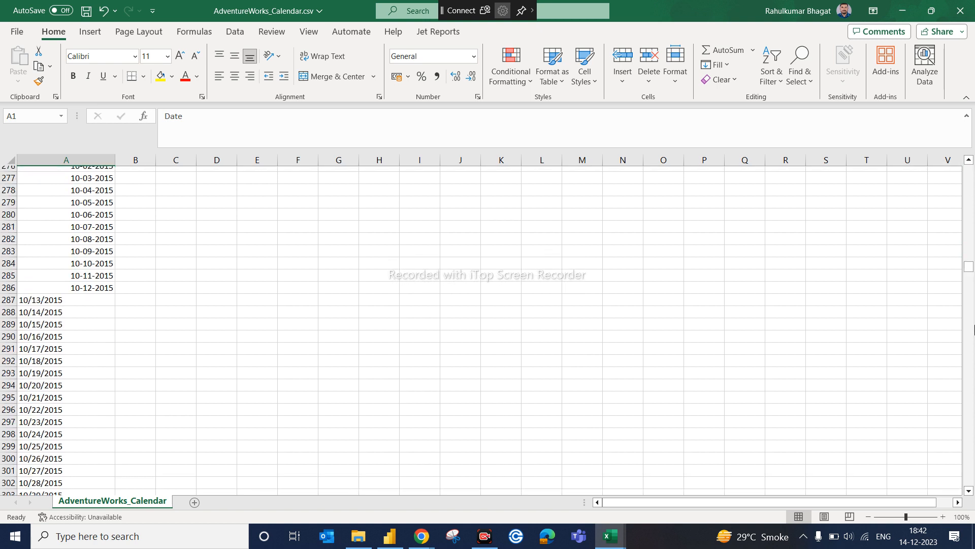
drag(969, 267, 968, 315)
click(971, 222)
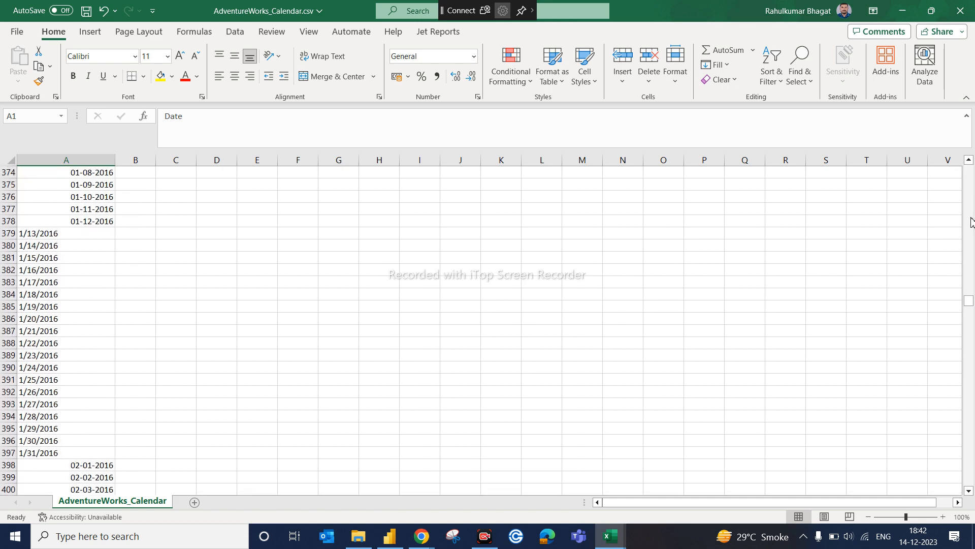
drag(971, 206, 970, 206)
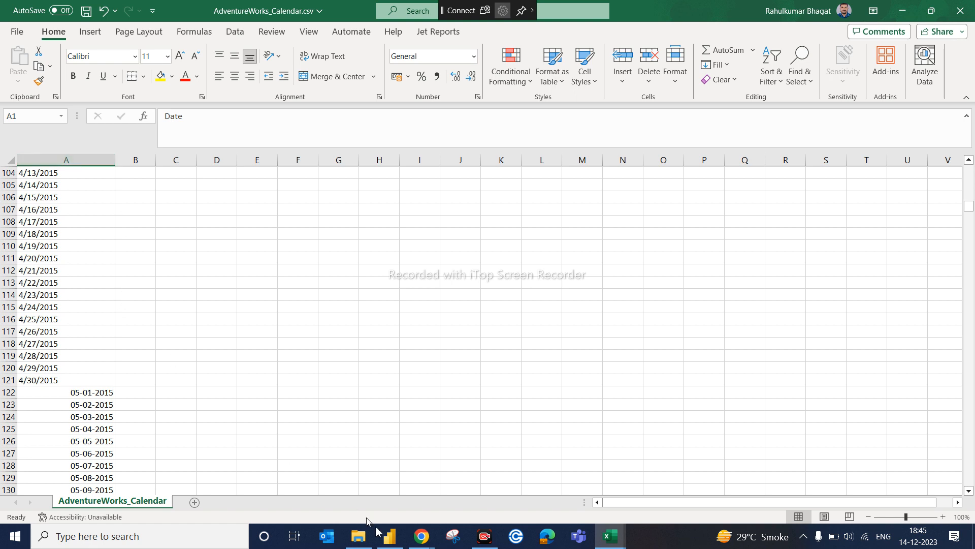
Step: Switch back to Power BI Desktop, review the common data sources, and open and cancel the Analysis Services connection
mouse_move(390, 545)
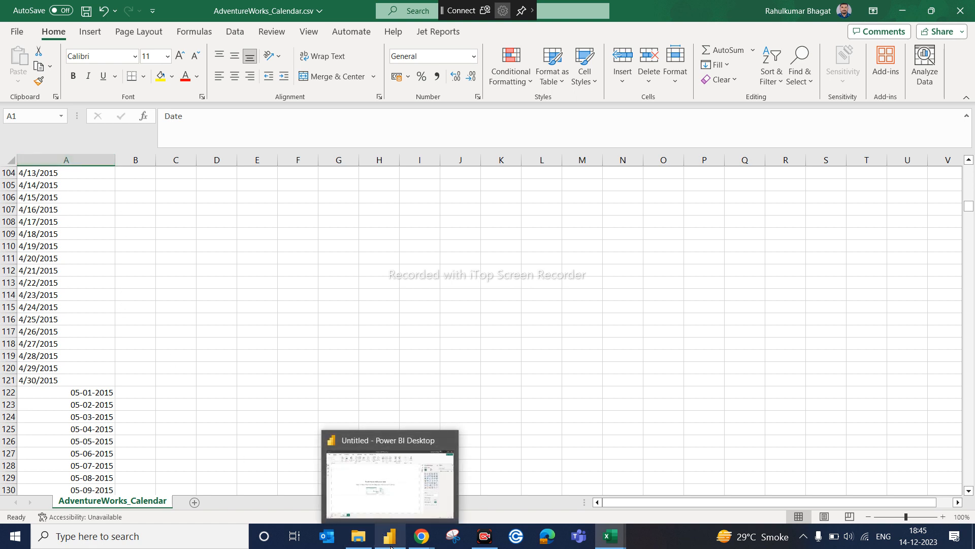
mouse_move(395, 508)
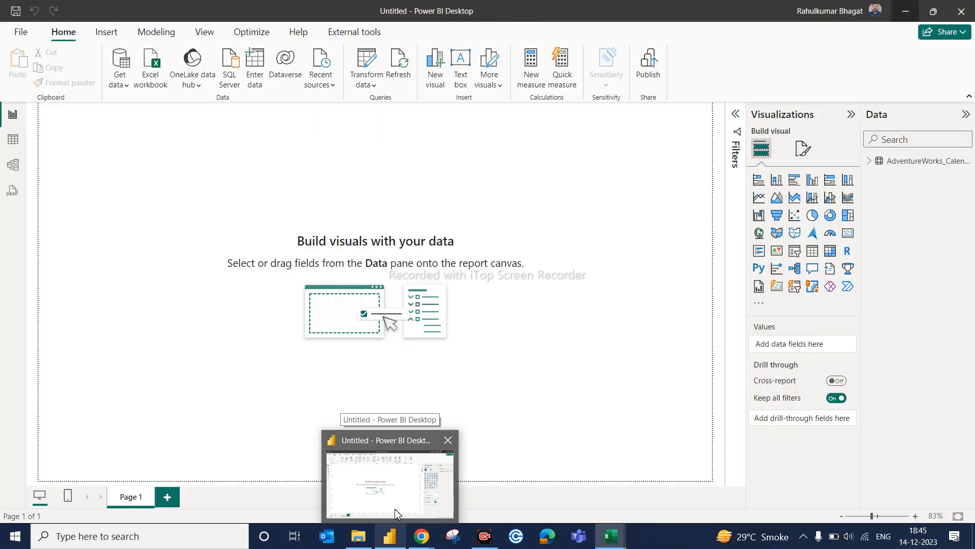
click(394, 508)
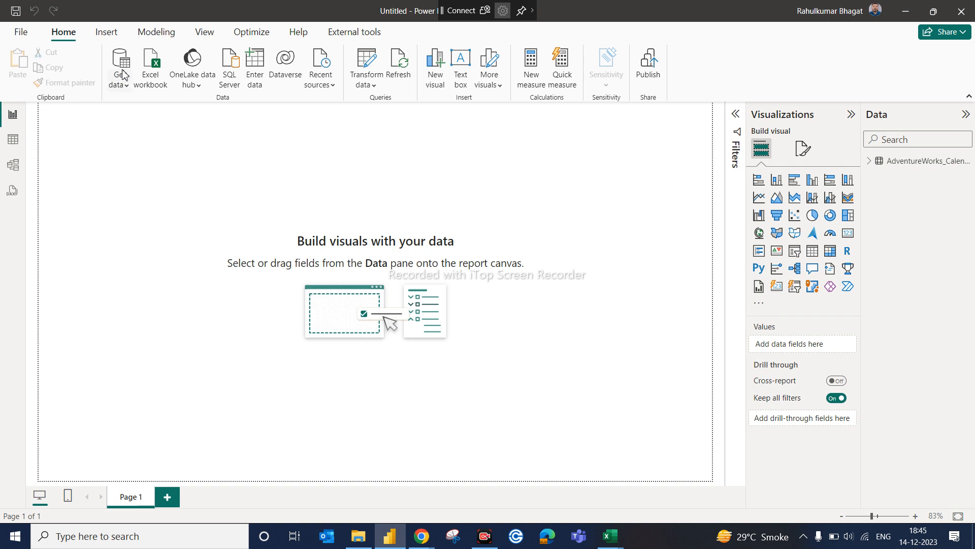
click(126, 89)
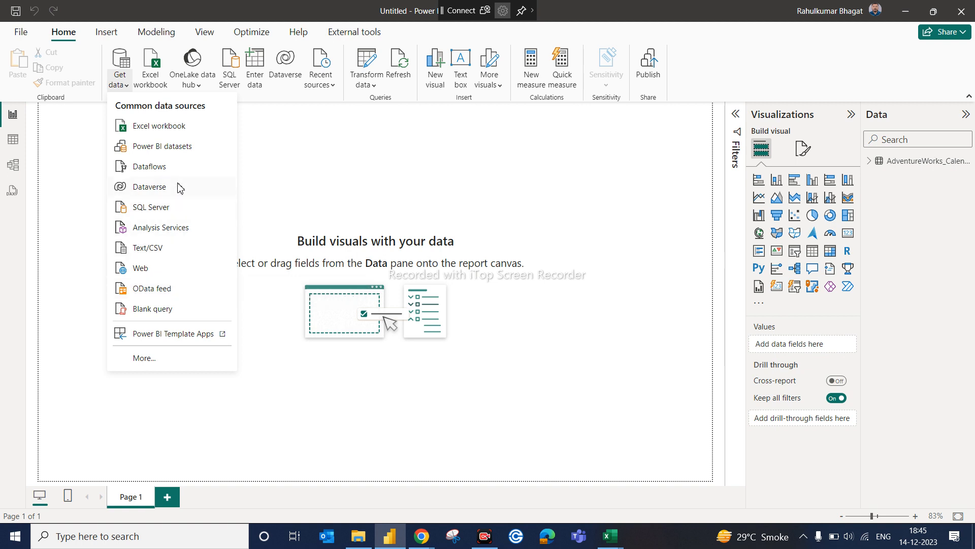
click(167, 229)
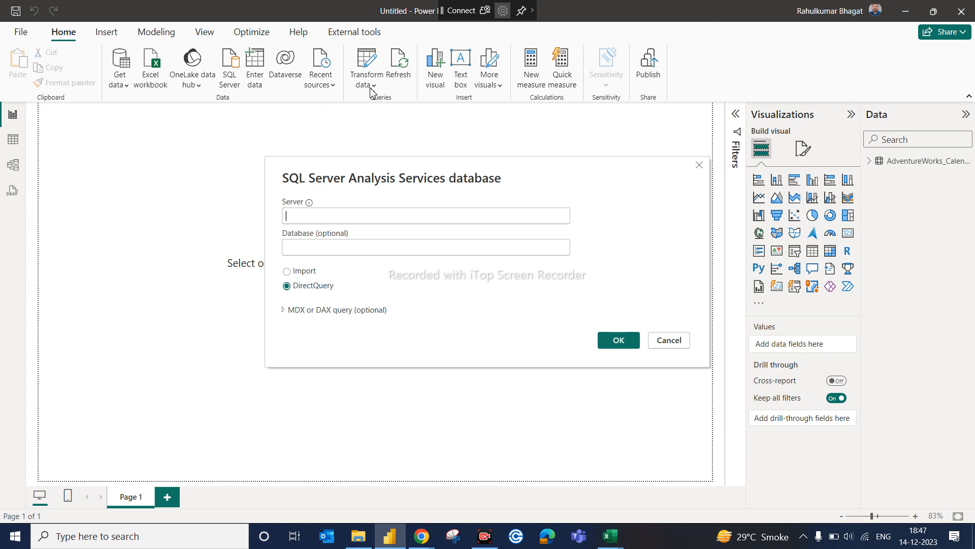
click(668, 338)
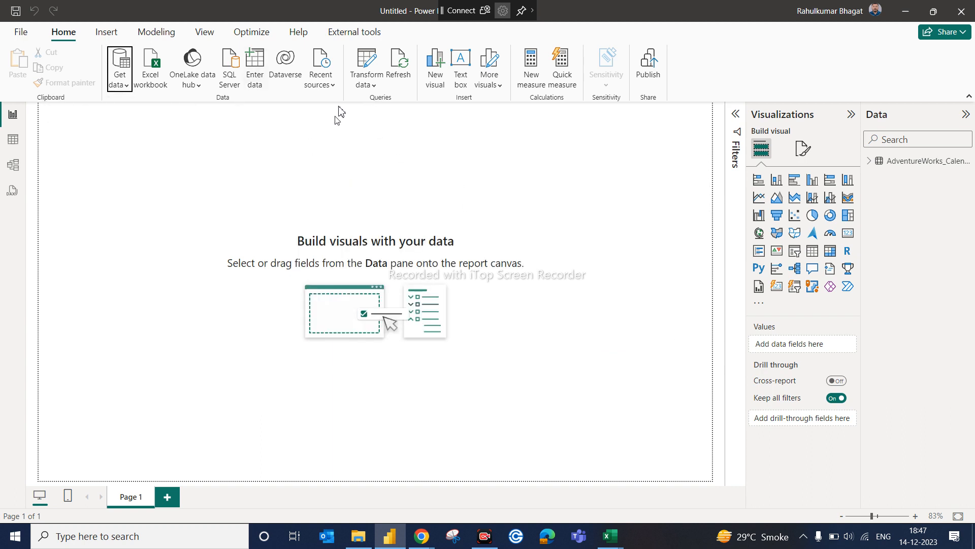
Step: Reopen the Power Query Editor to examine the AdventureWorks_Calendar query, close it and review the Transform data options
click(374, 85)
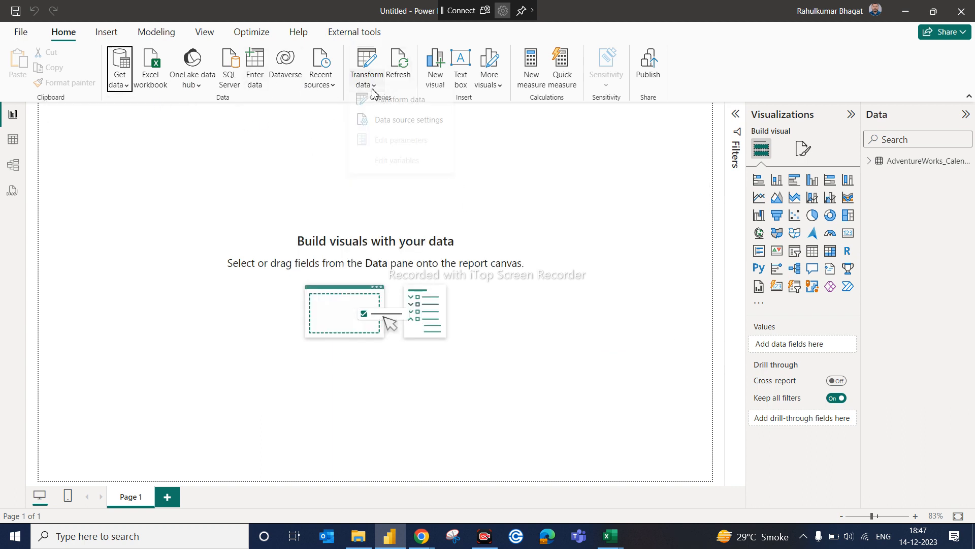
click(400, 107)
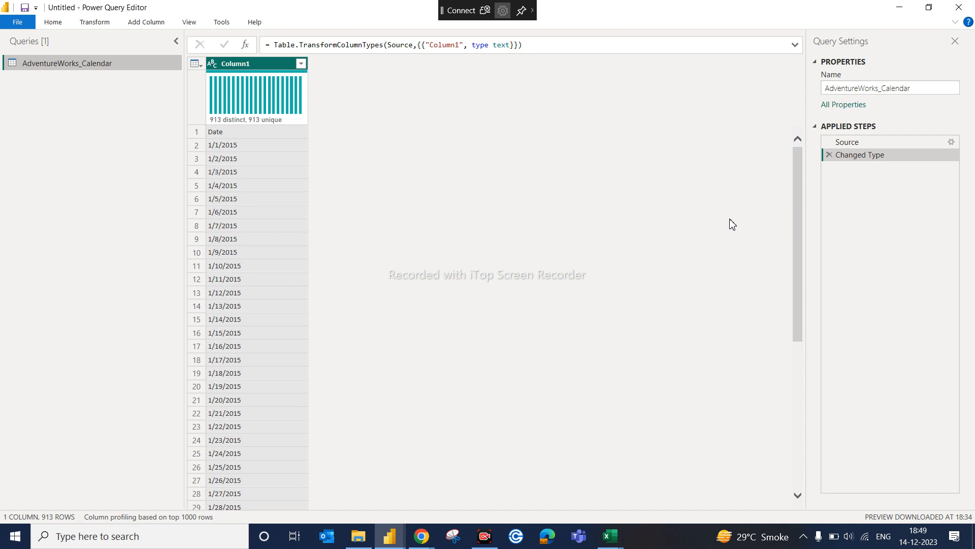
click(968, 6)
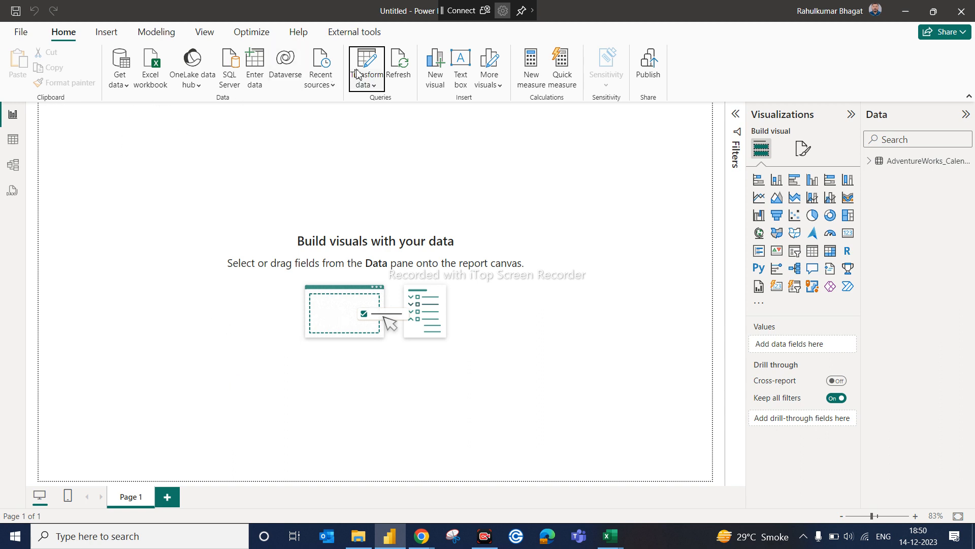
click(376, 86)
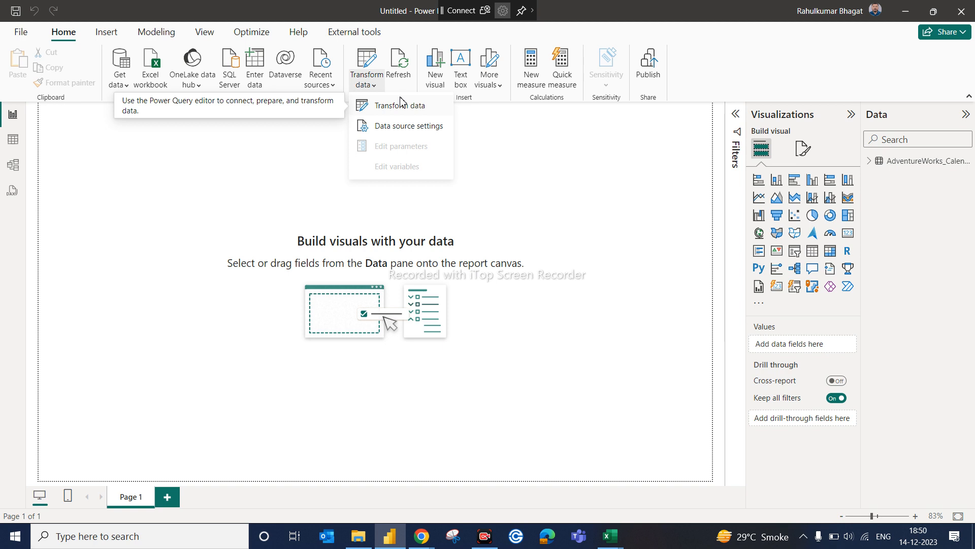
click(149, 124)
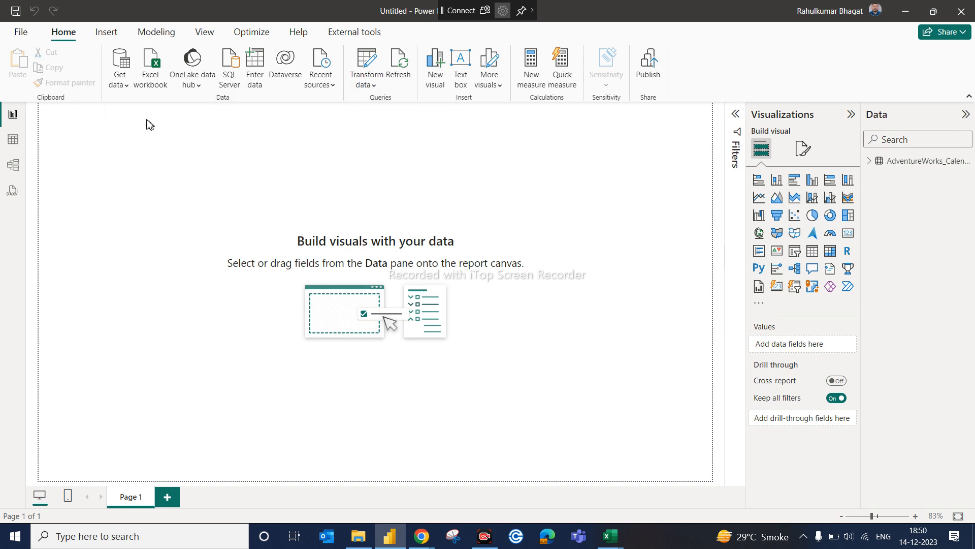
Step: Preview AdventureWorks_Customers.csv through the Text/CSV connector and cancel the import
click(125, 93)
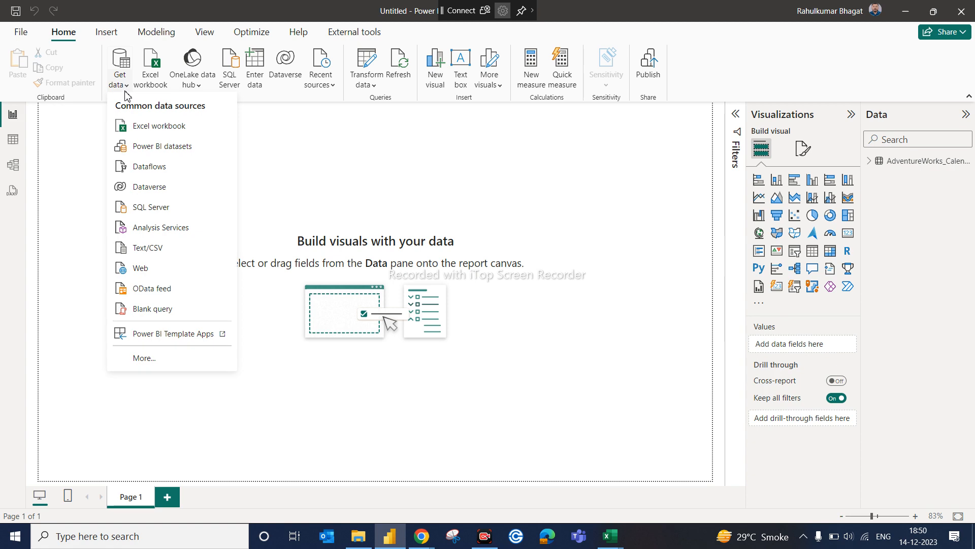
click(154, 249)
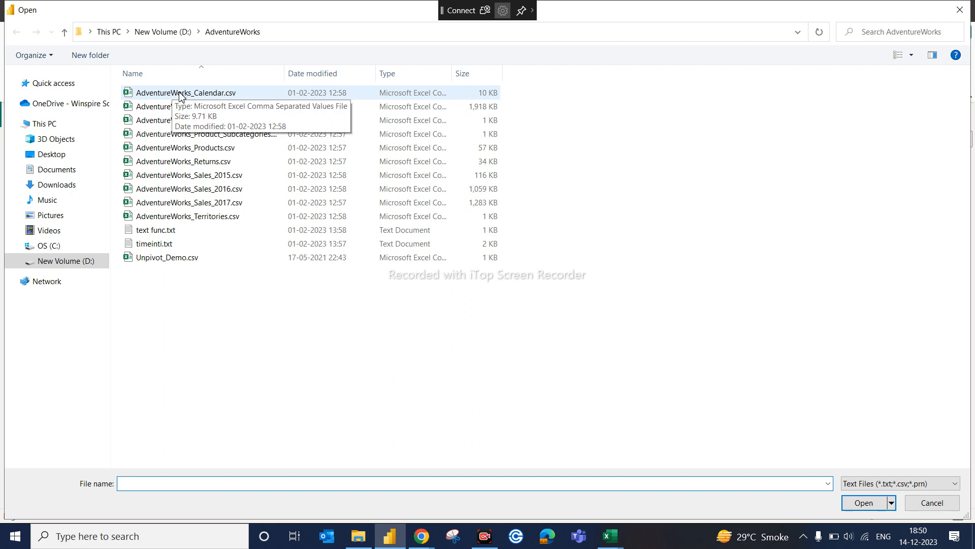
click(180, 95)
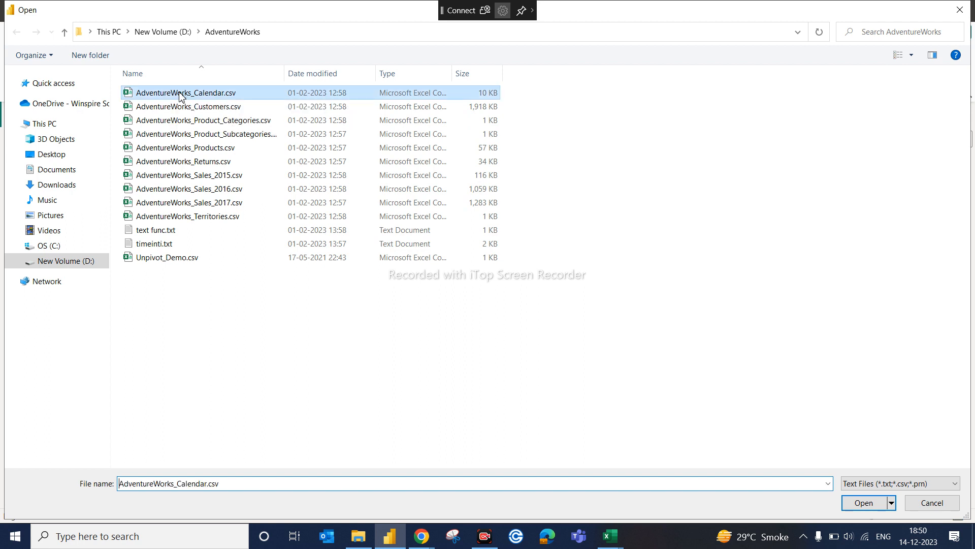
click(230, 110)
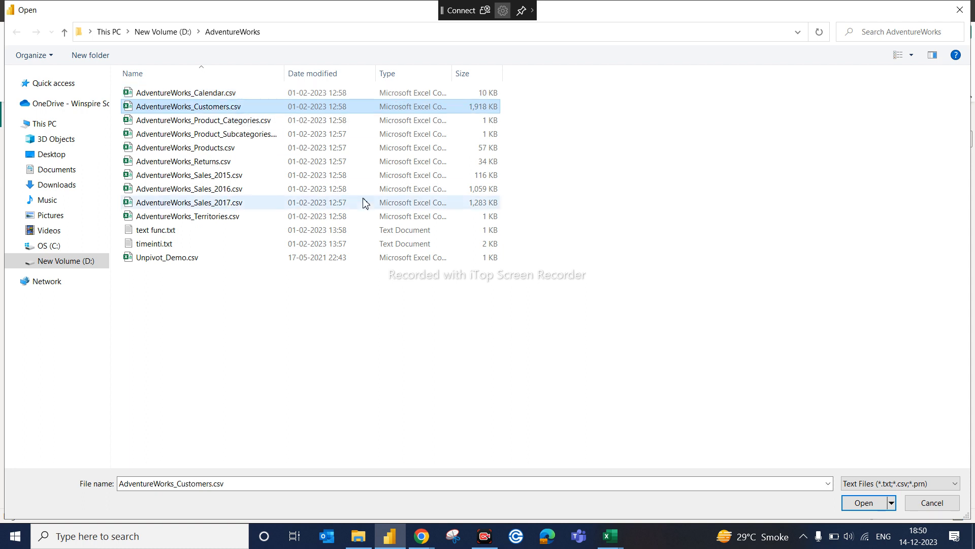
click(865, 503)
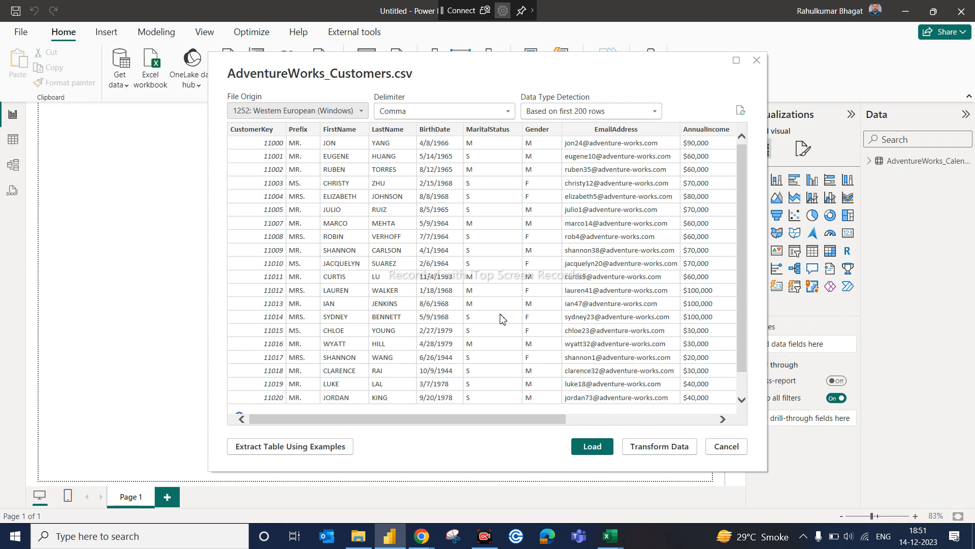
click(727, 447)
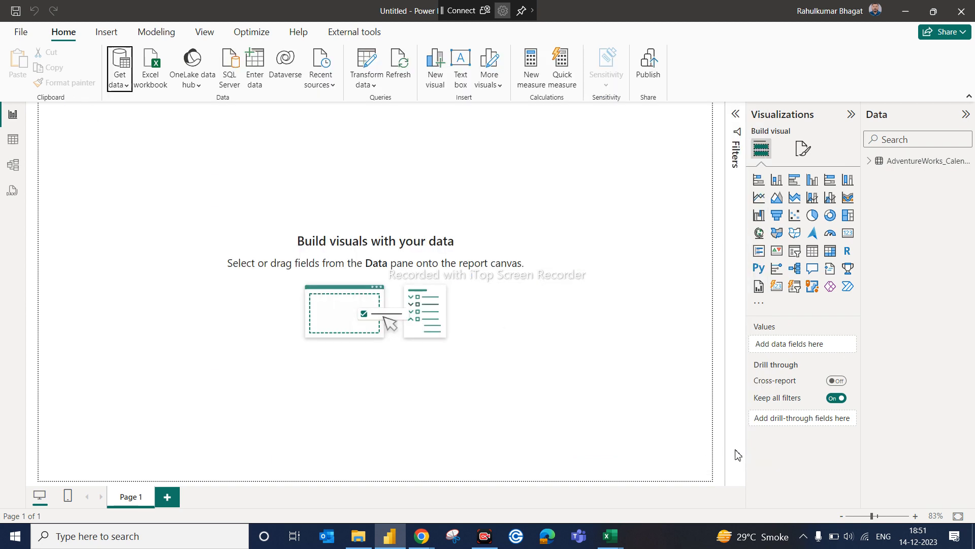
Step: Browse the File, Microsoft Fabric (Preview) and Database connectors in the full Get Data list, and close it
click(125, 85)
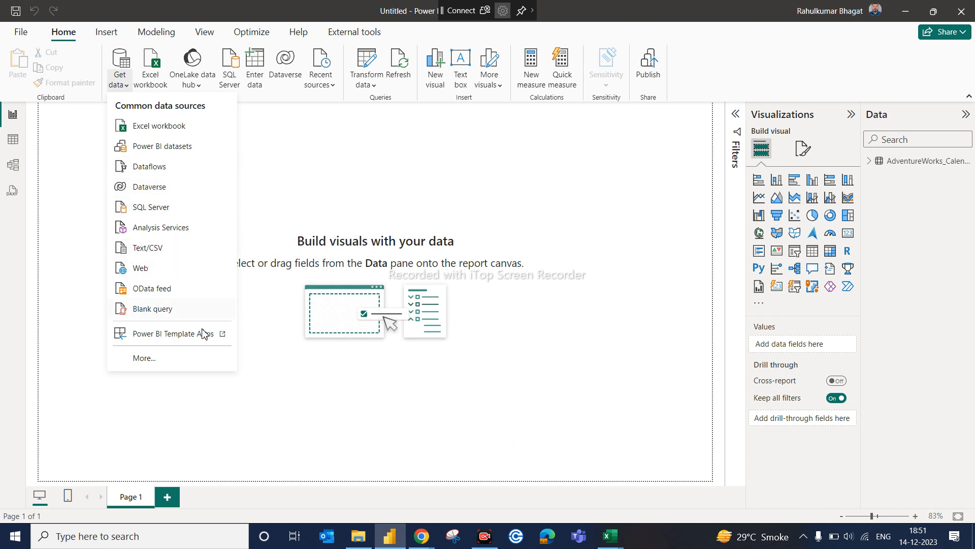
click(159, 359)
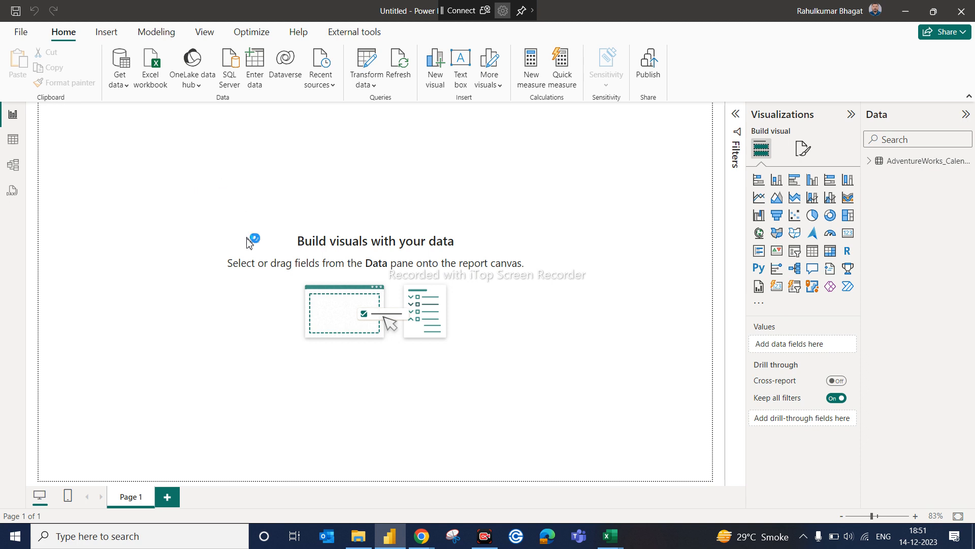
click(302, 155)
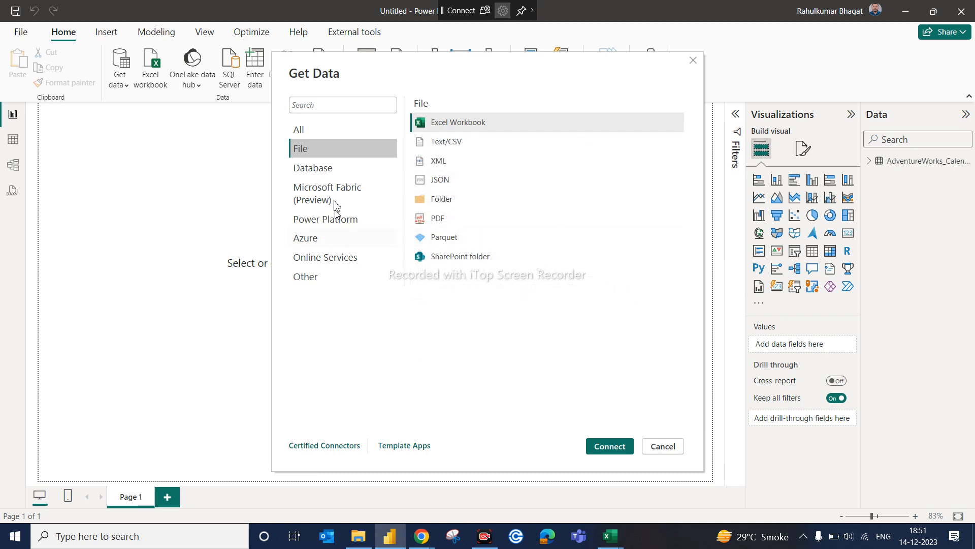
click(333, 183)
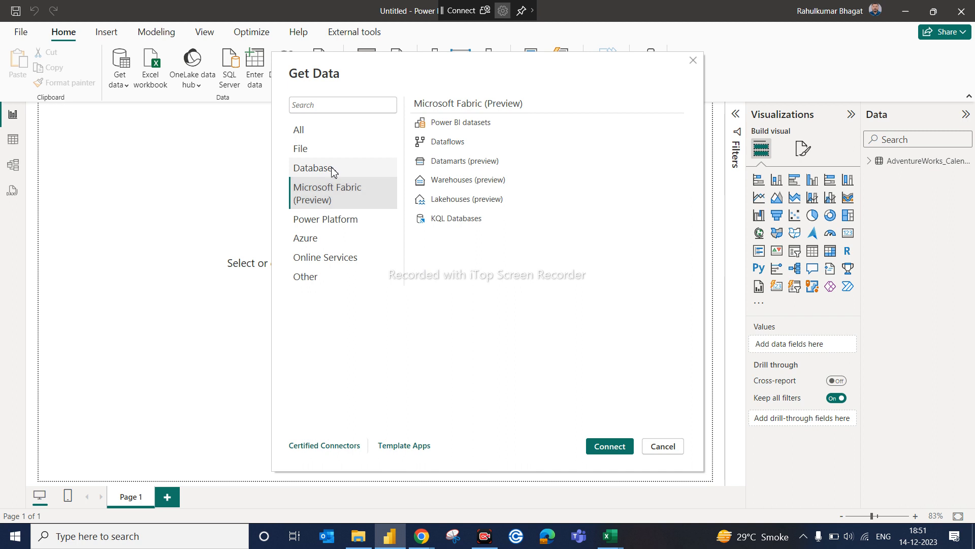
click(335, 171)
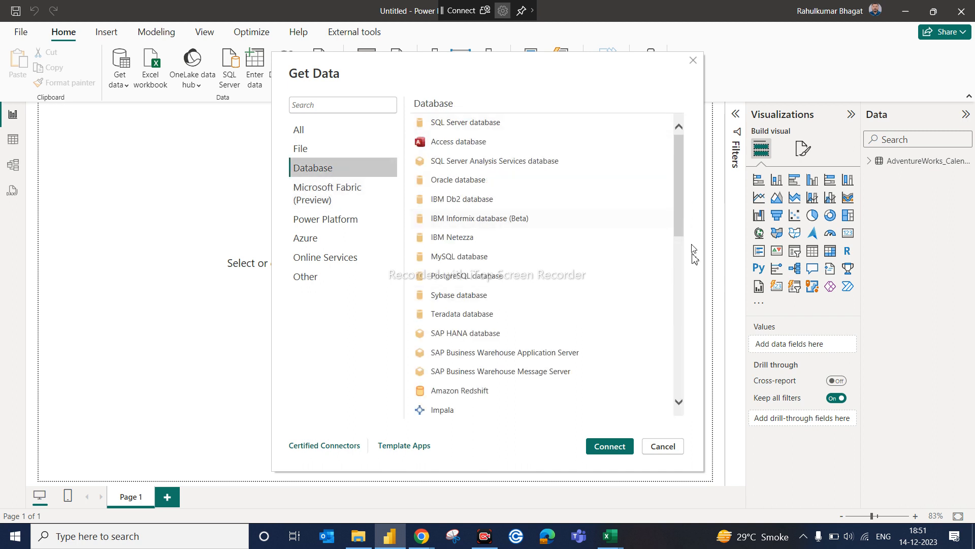
click(681, 311)
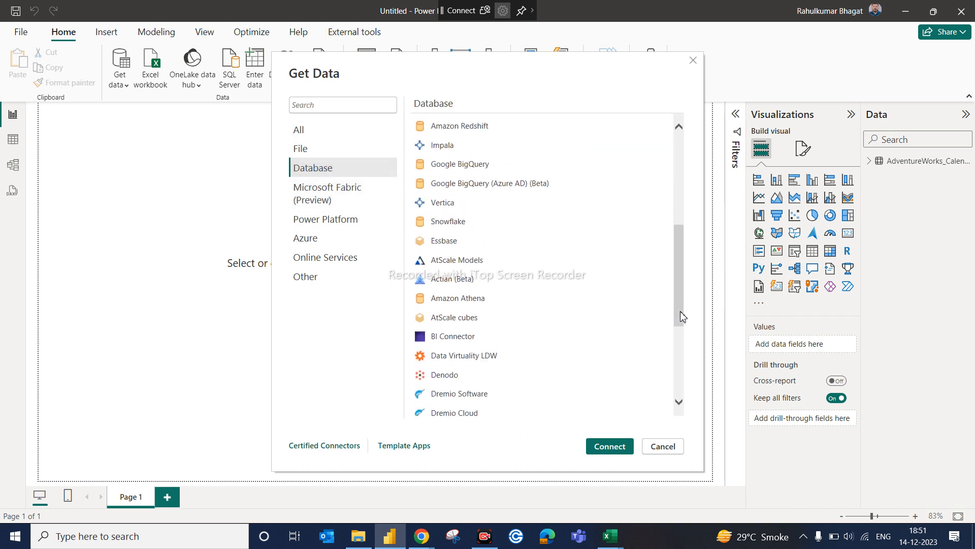
click(683, 354)
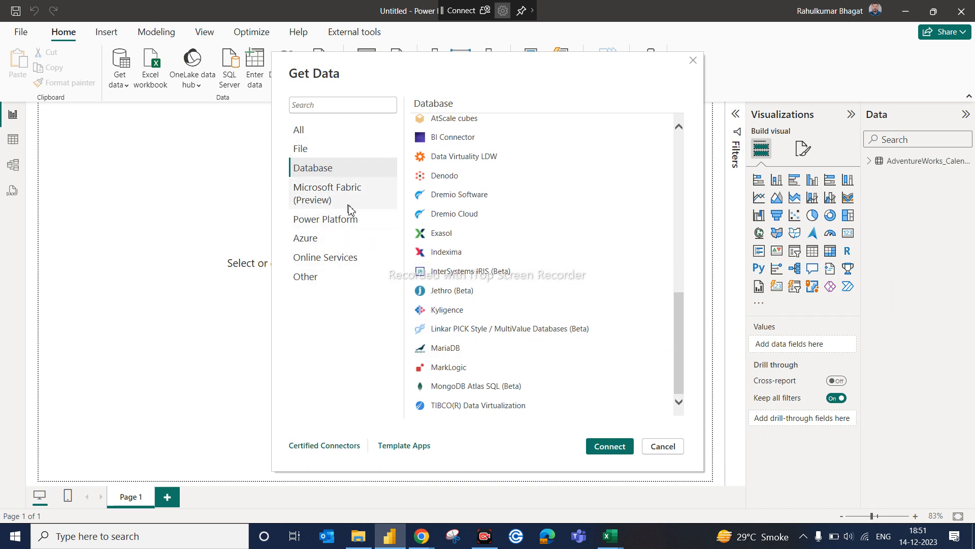
click(681, 453)
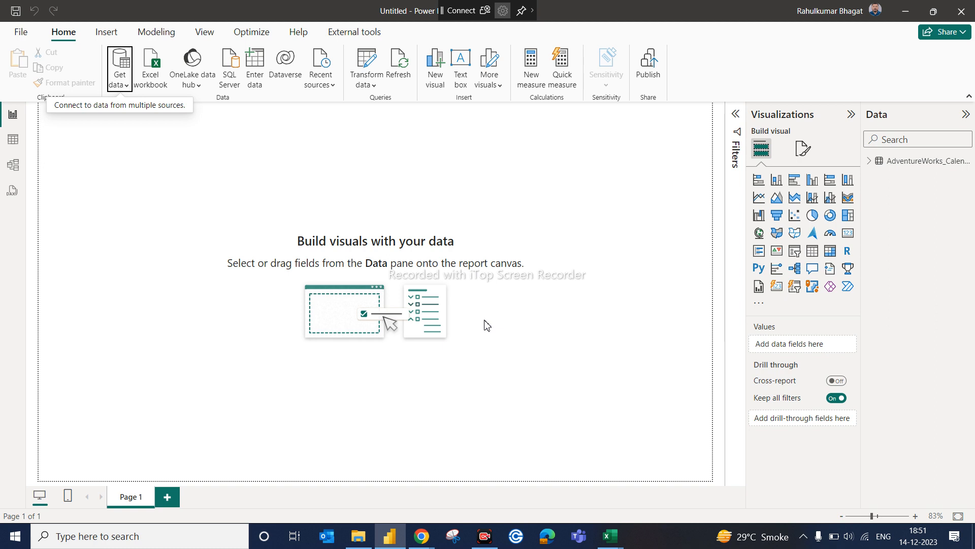
click(127, 85)
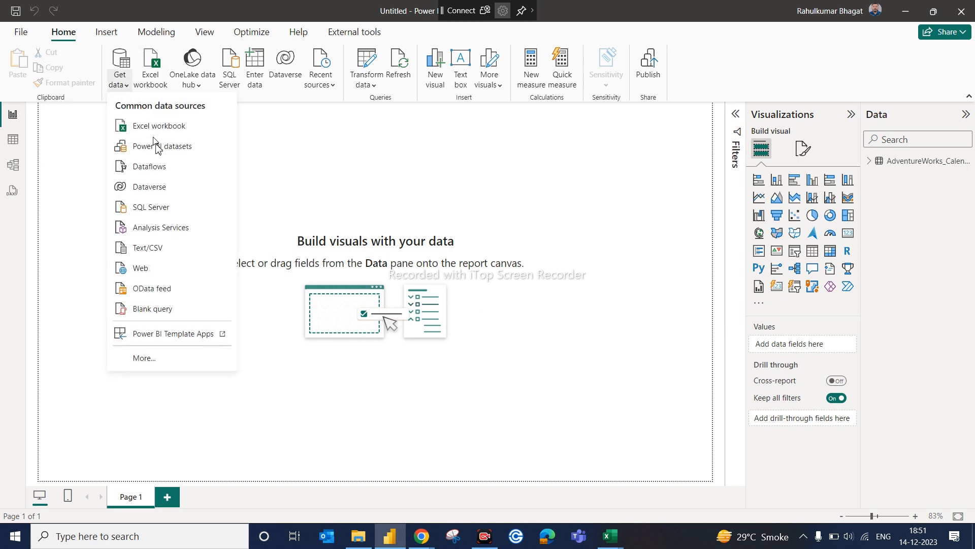
click(156, 248)
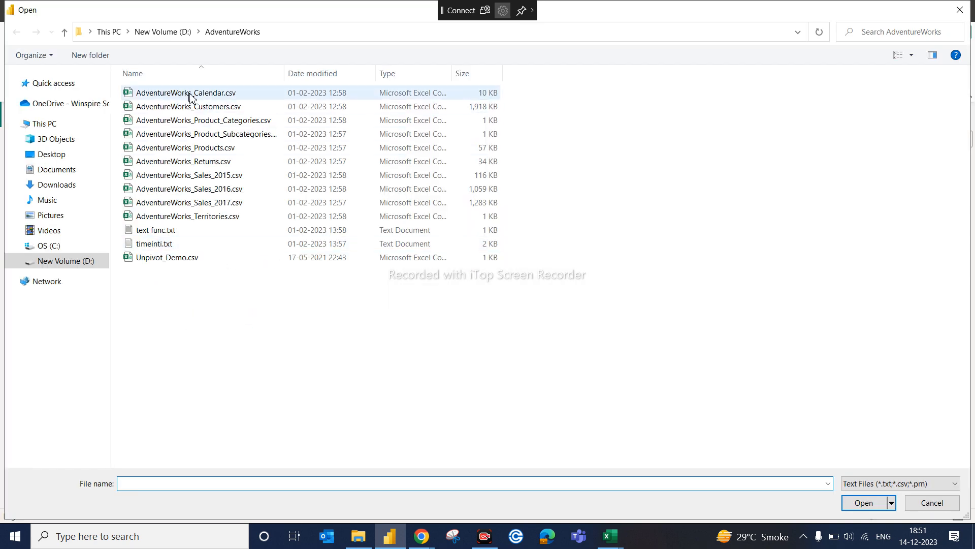
click(226, 111)
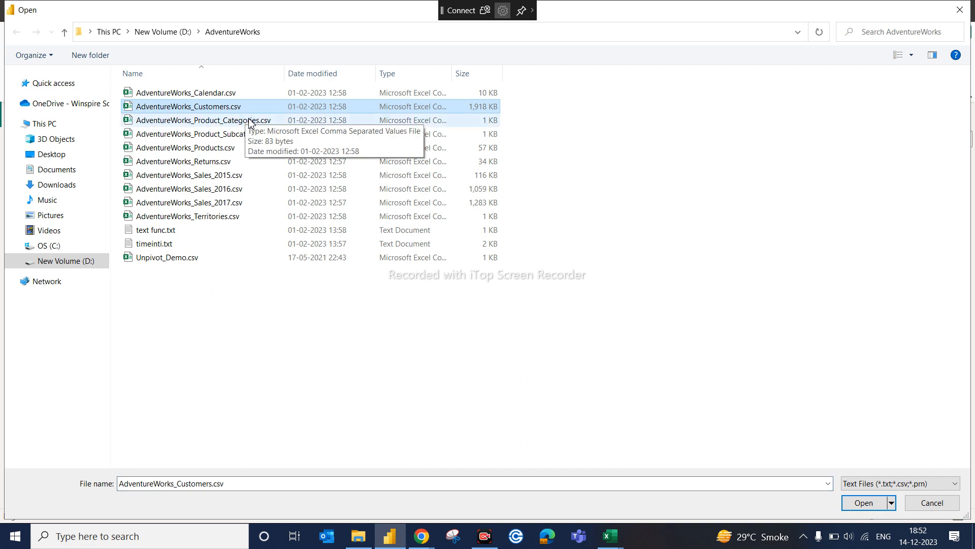
click(248, 119)
click(243, 108)
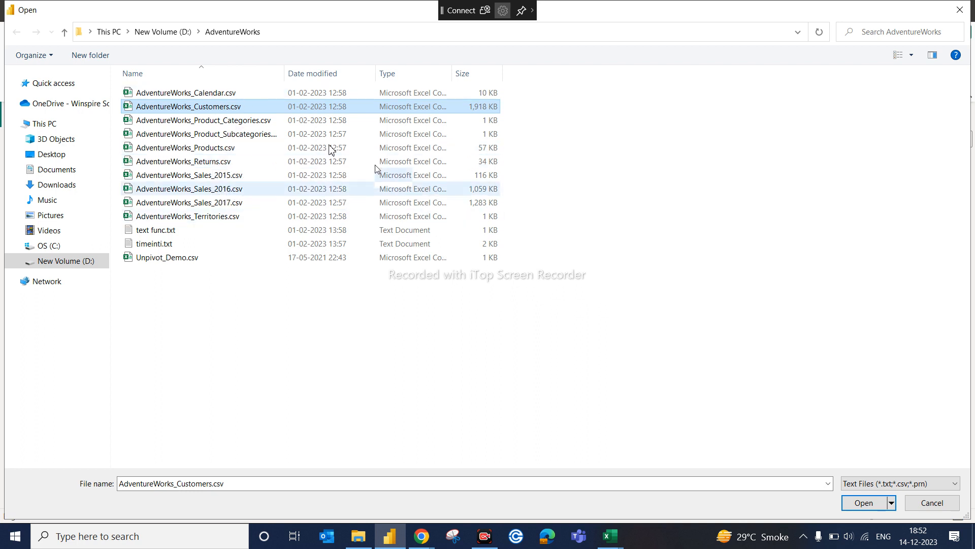
click(397, 537)
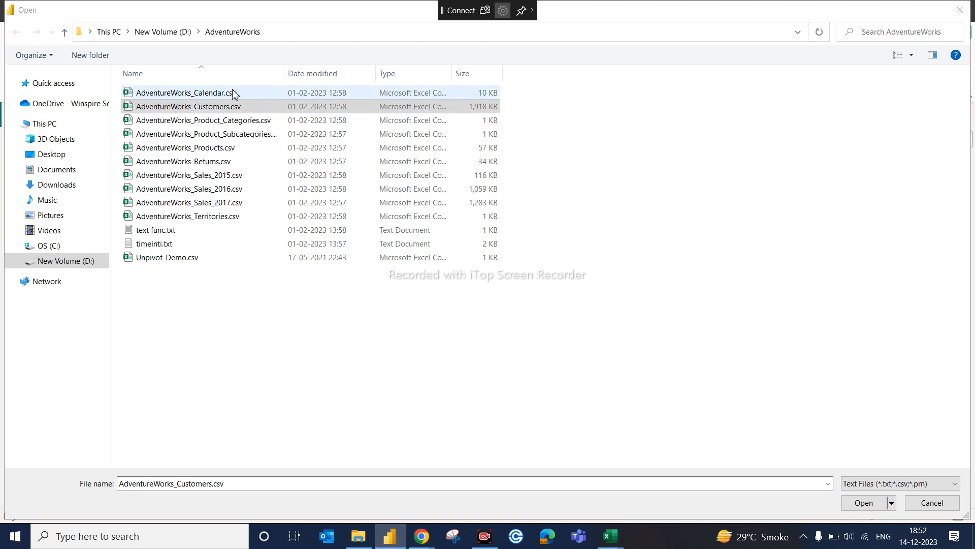
click(218, 108)
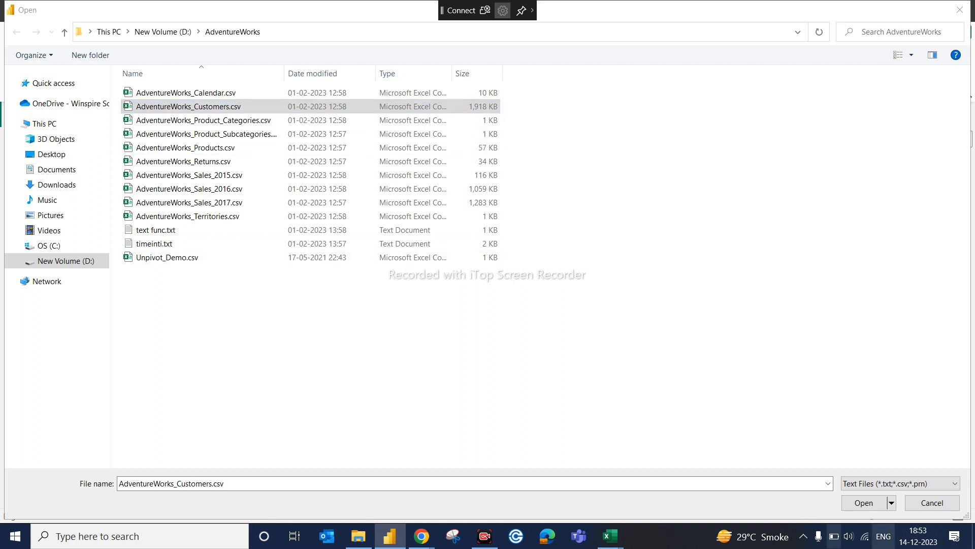
click(859, 510)
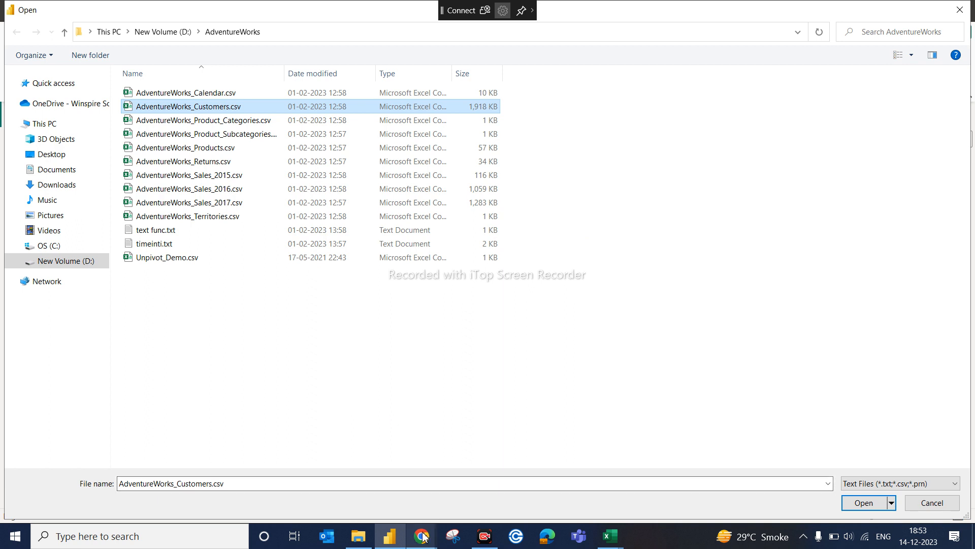
mouse_move(424, 537)
click(638, 396)
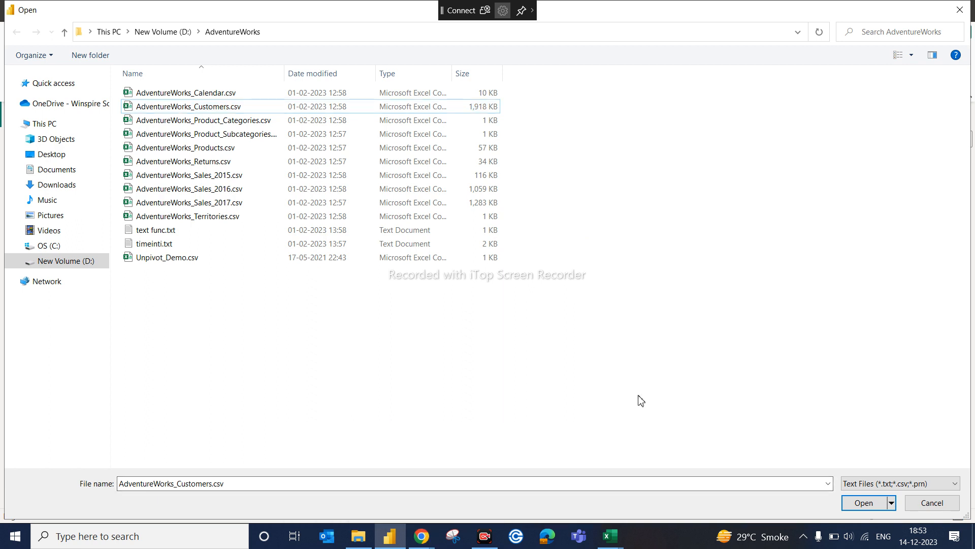
mouse_move(404, 546)
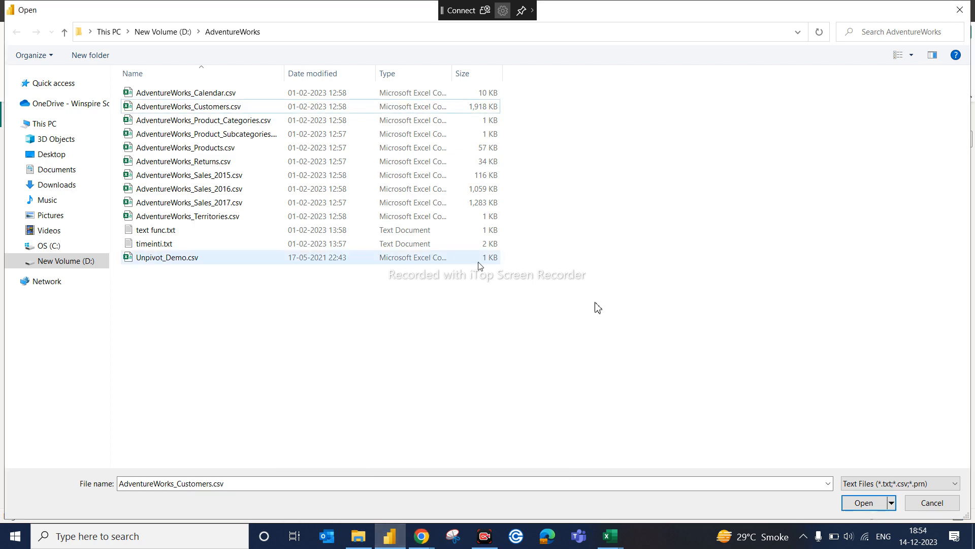
click(926, 508)
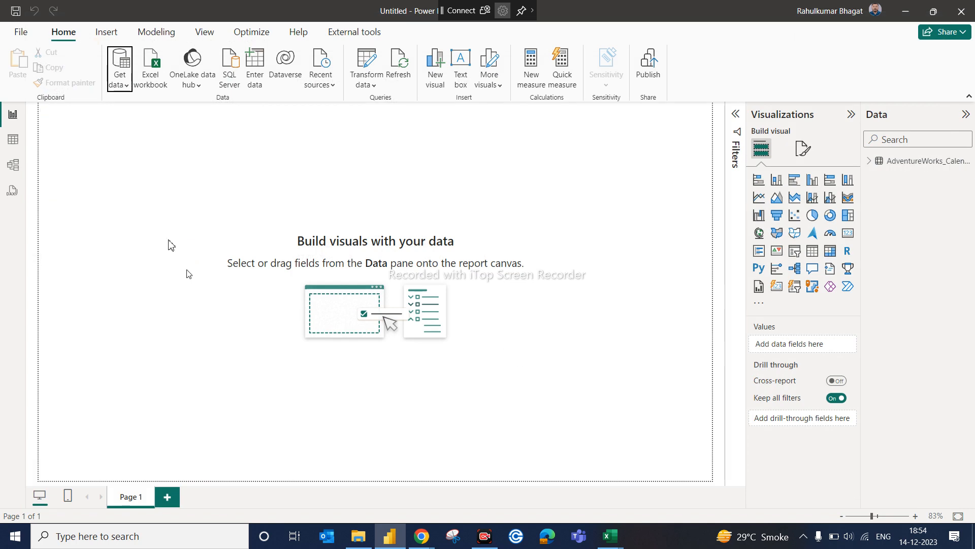
Step: Import AdventureWorks_Customers.csv through the Text/CSV connector and open it for transformation in Power Query Editor
click(125, 85)
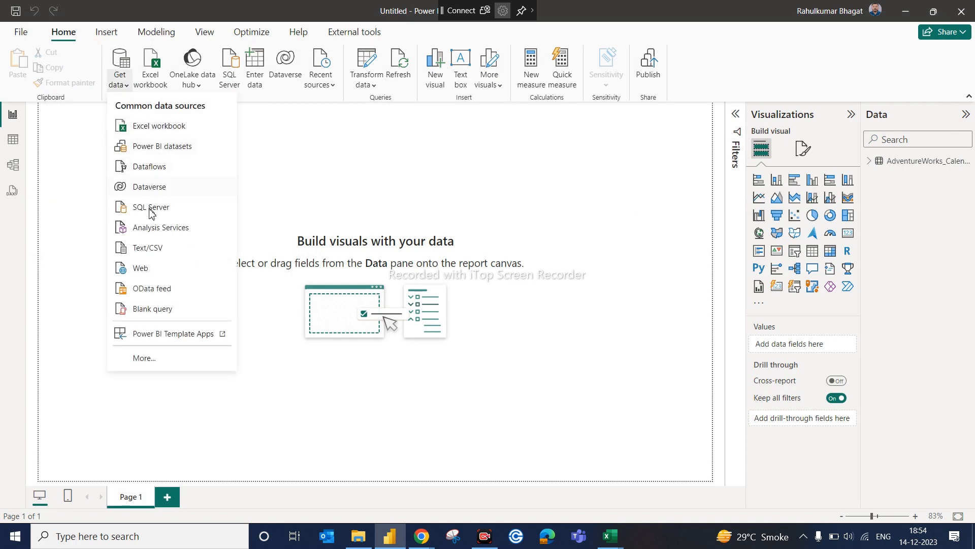
click(149, 248)
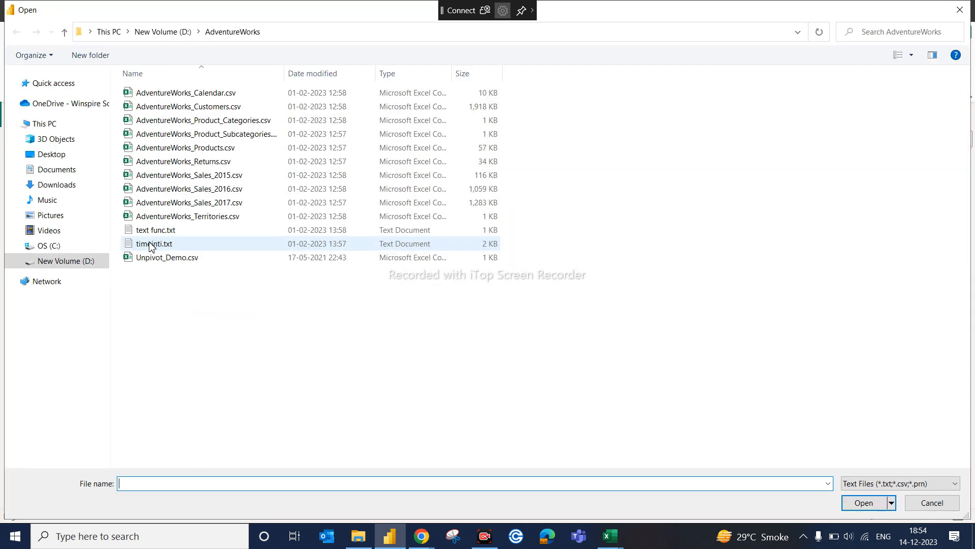
click(212, 109)
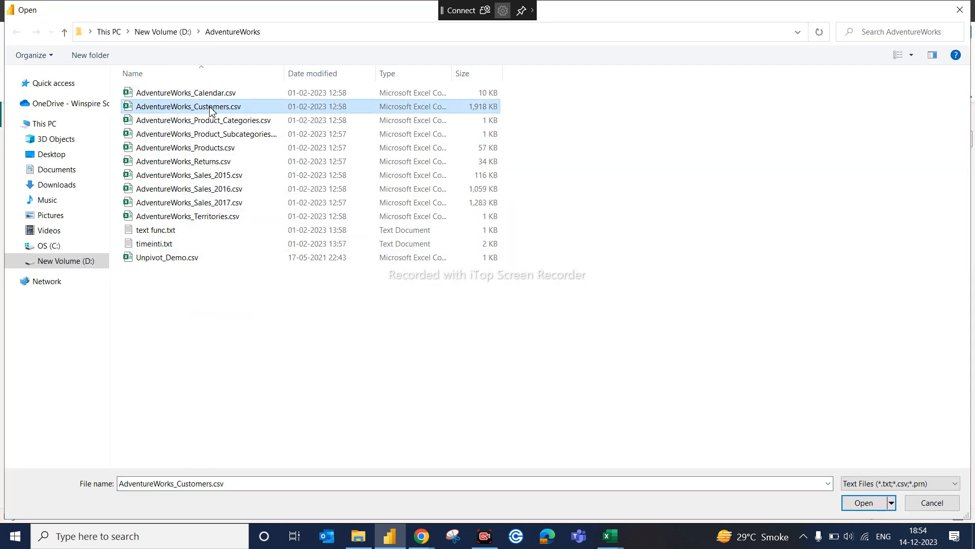
click(863, 503)
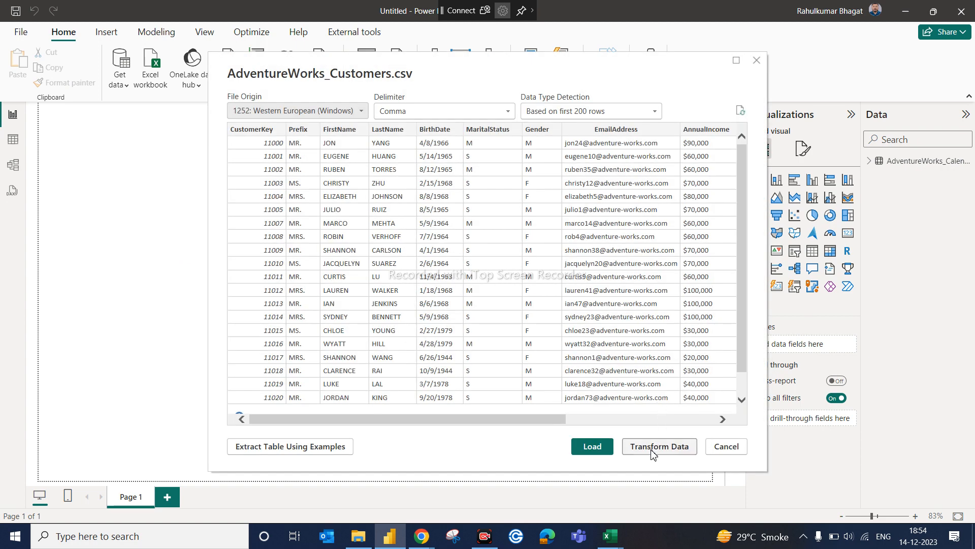
click(654, 453)
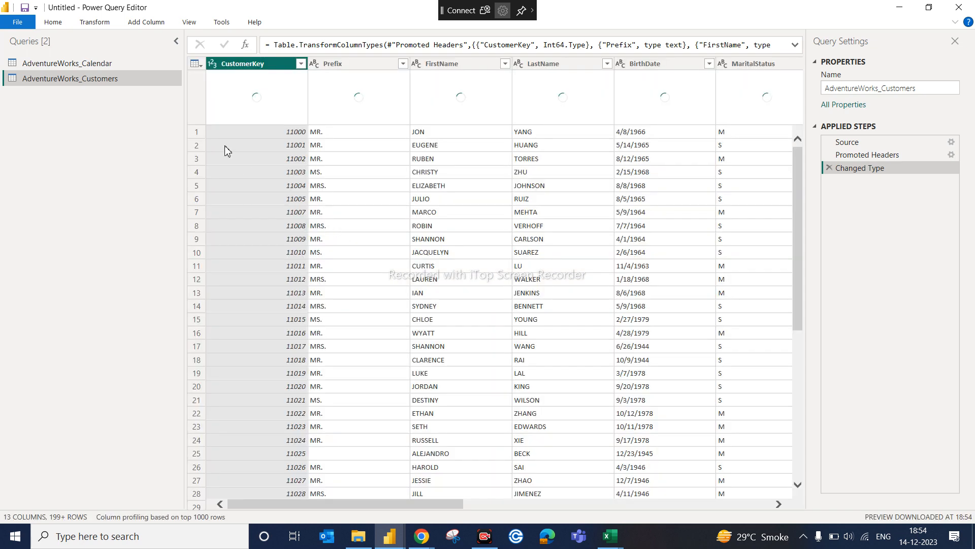
Step: Look over the recent sources and add AdventureWorks_Product_Categories.csv as a new query from a Text/CSV source
click(57, 24)
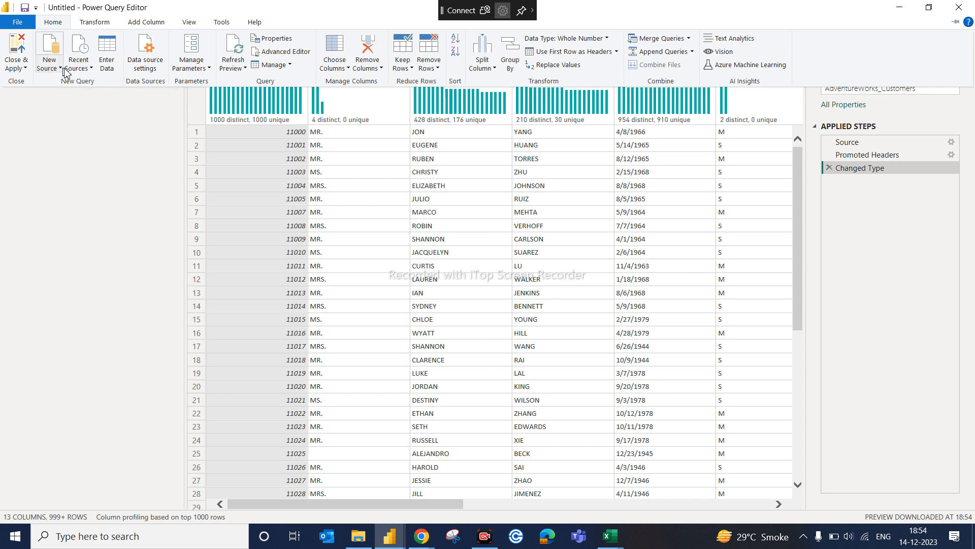
click(90, 71)
click(90, 71)
click(90, 71)
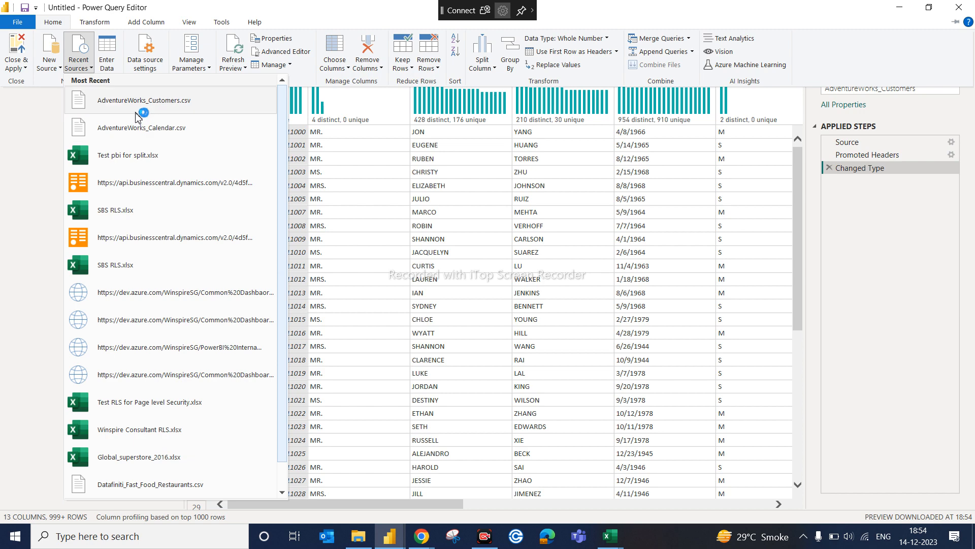
click(60, 69)
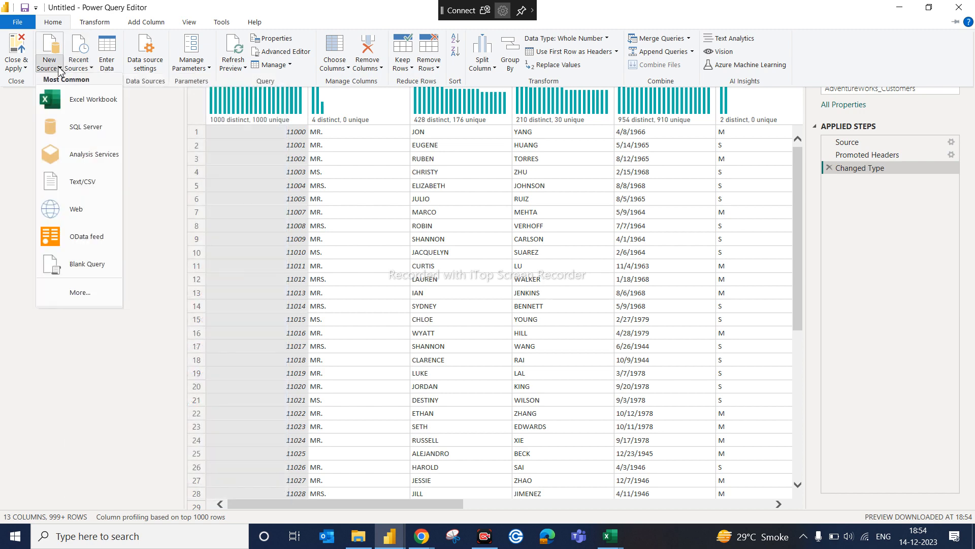
click(84, 185)
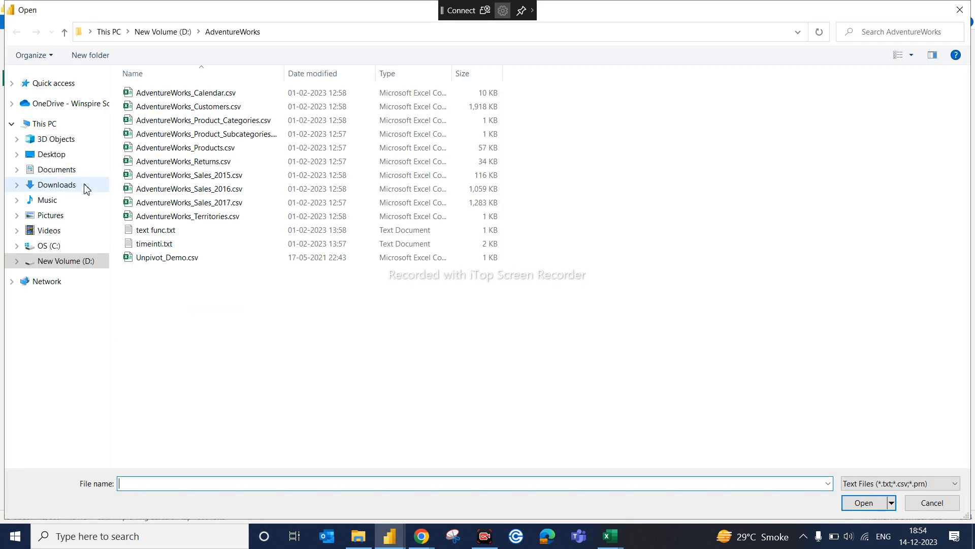
click(229, 134)
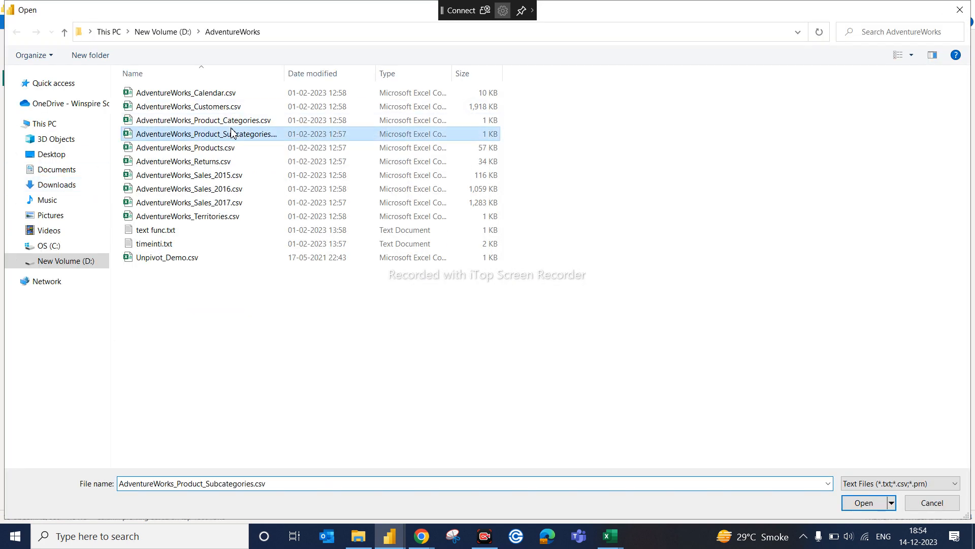
click(229, 125)
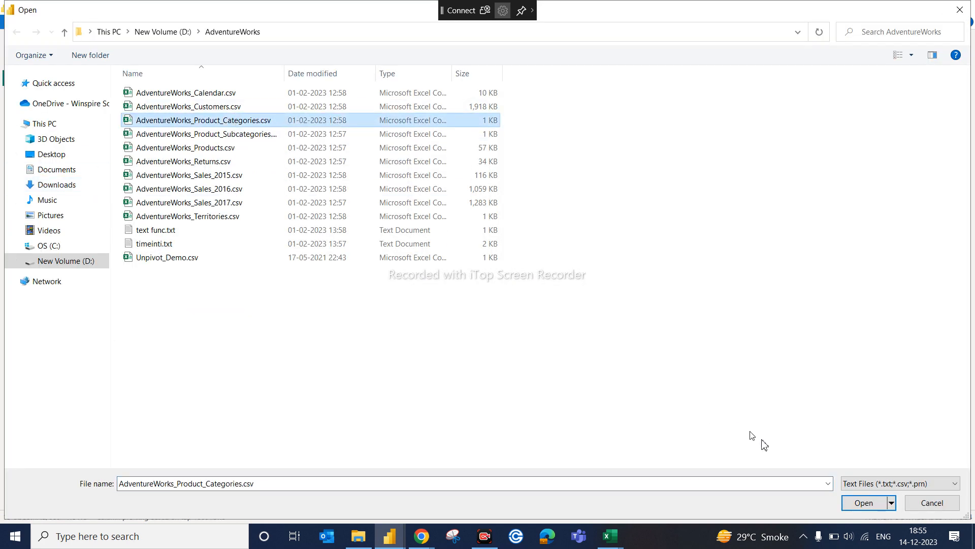
click(869, 504)
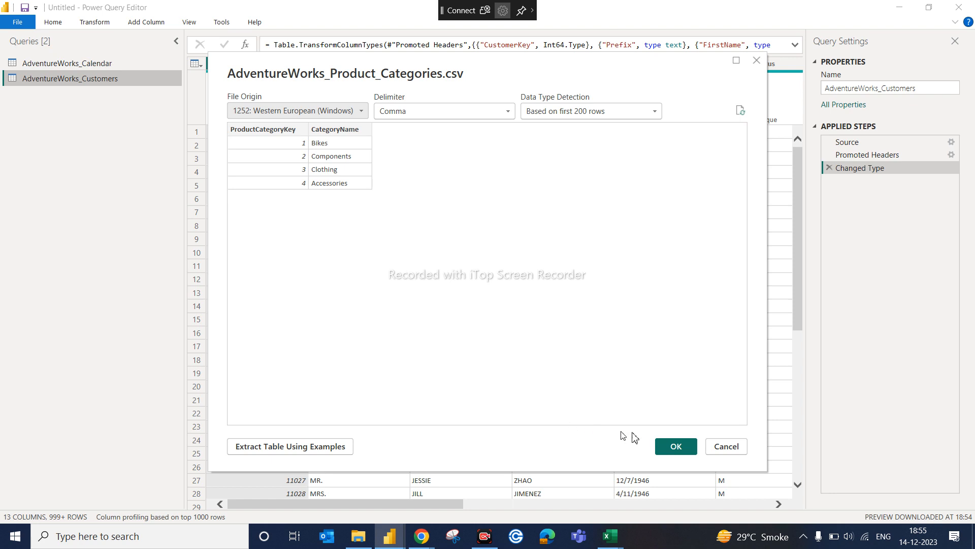
click(669, 448)
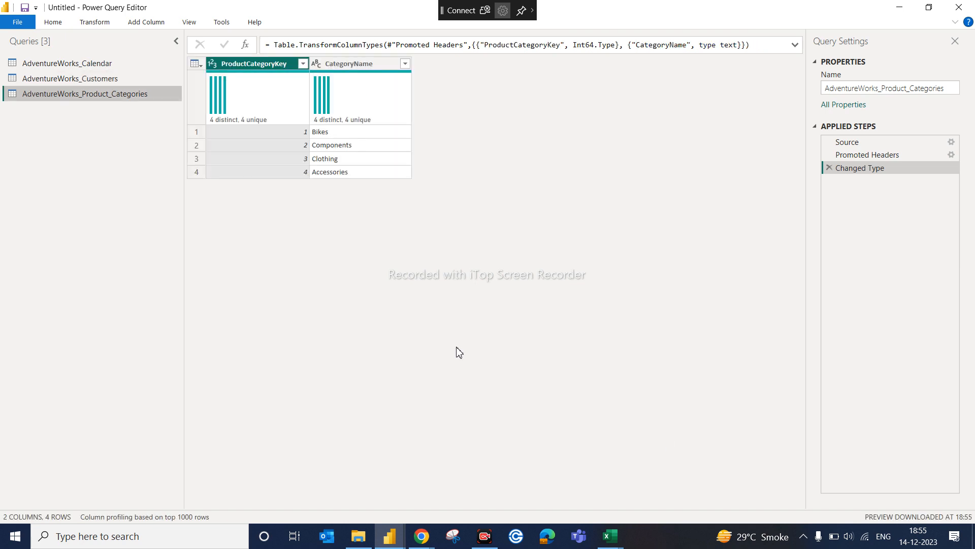
Step: Add AdventureWorks_Product_Subcategories.csv as another query from a new Text/CSV source
click(52, 23)
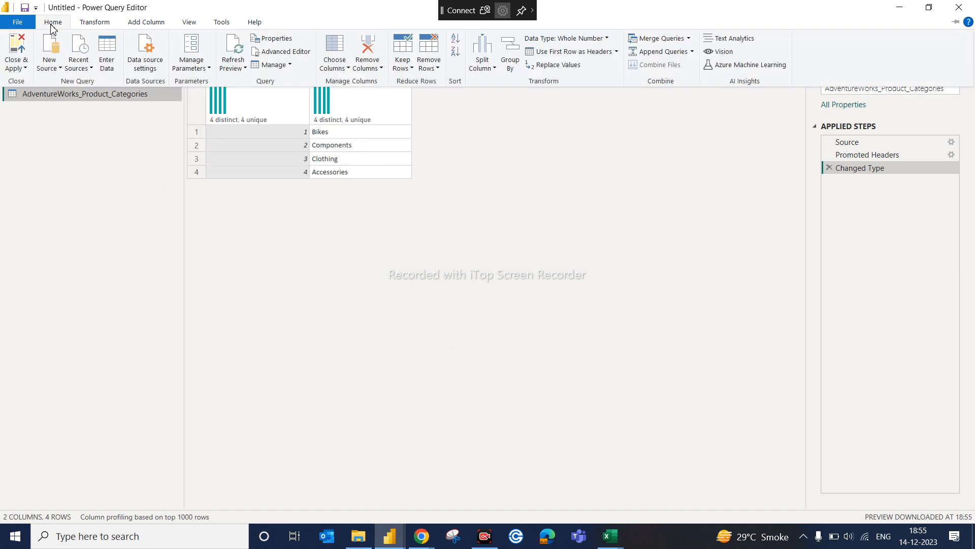
click(49, 64)
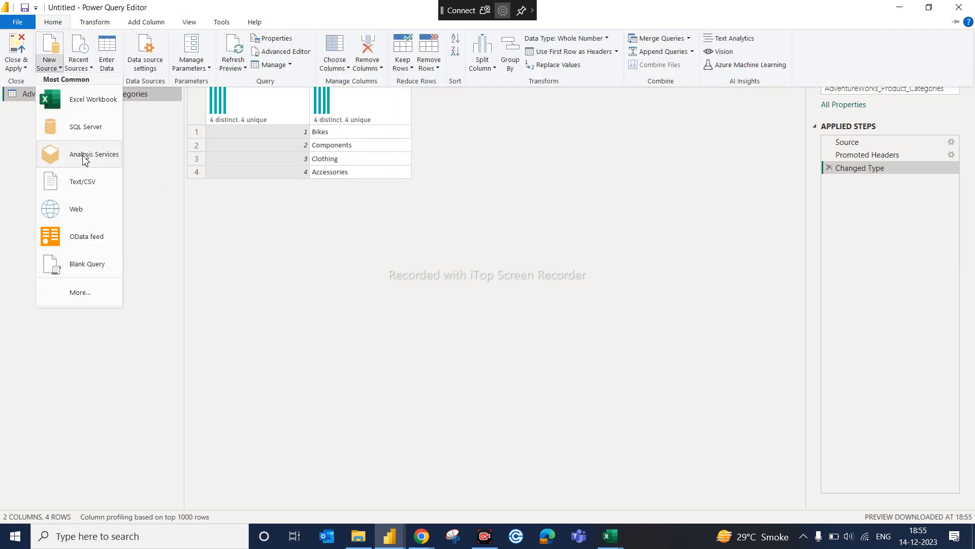
click(83, 183)
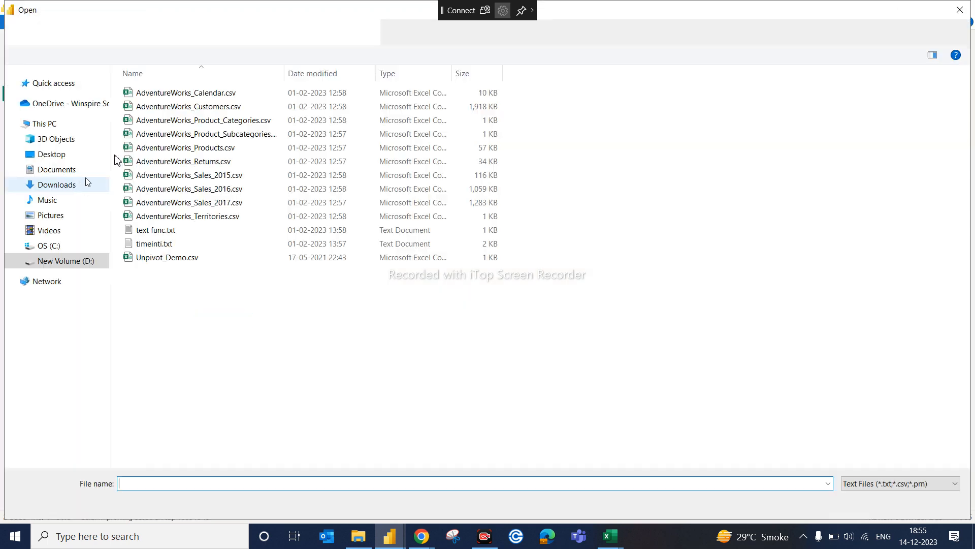
click(222, 133)
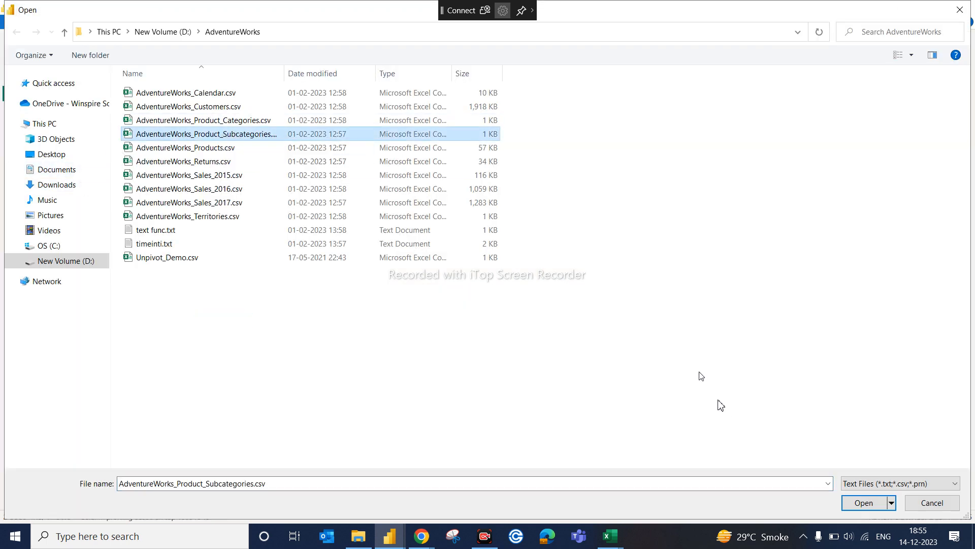
click(847, 508)
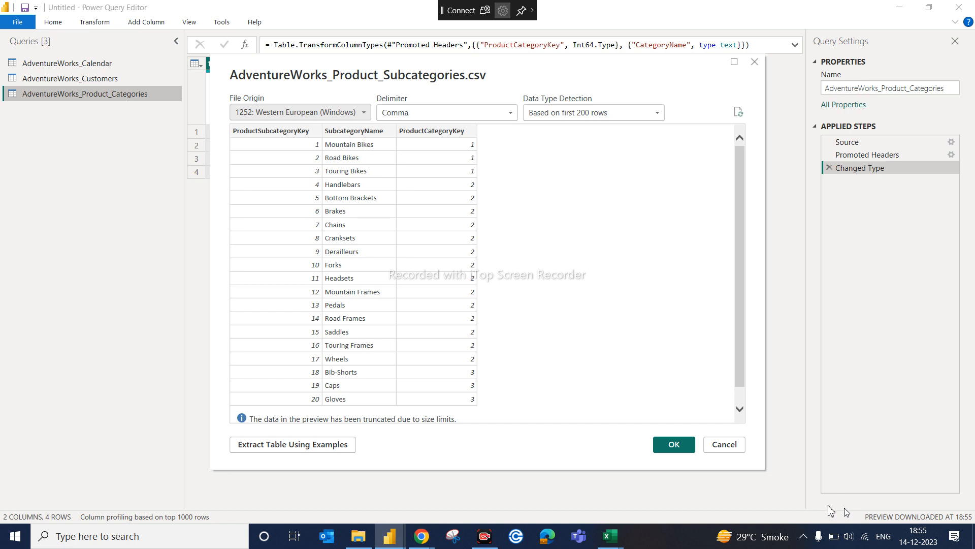
click(669, 447)
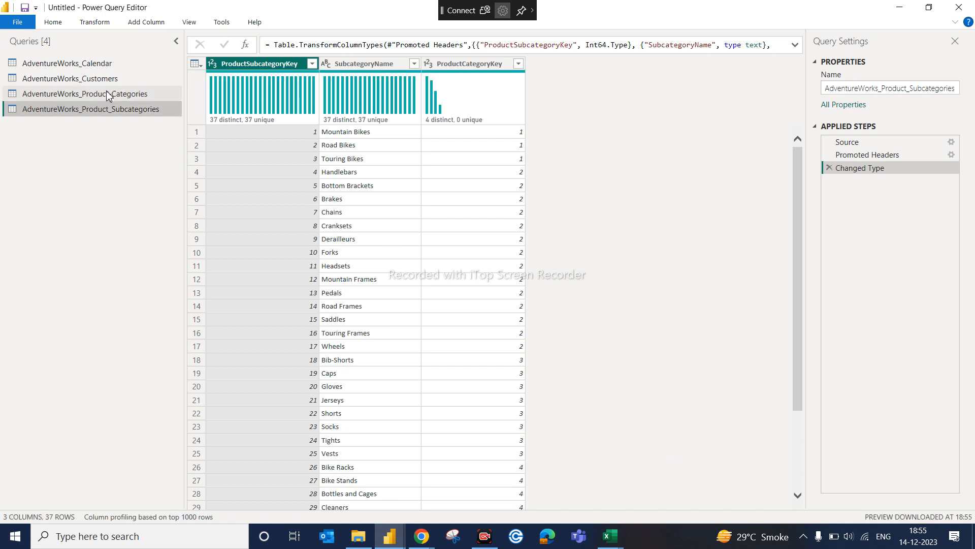
Step: Add AdventureWorks_Products.csv as a new query from a Text/CSV source
click(56, 23)
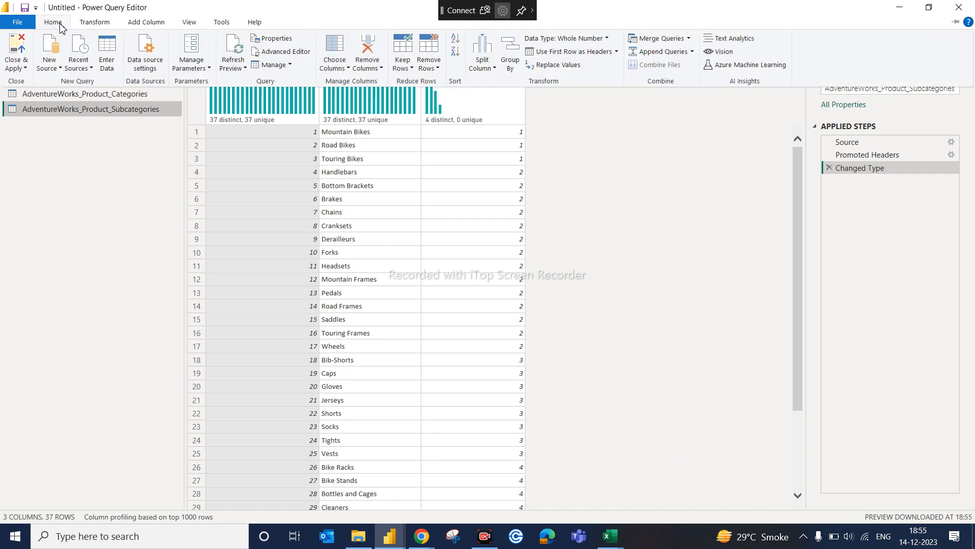
click(50, 61)
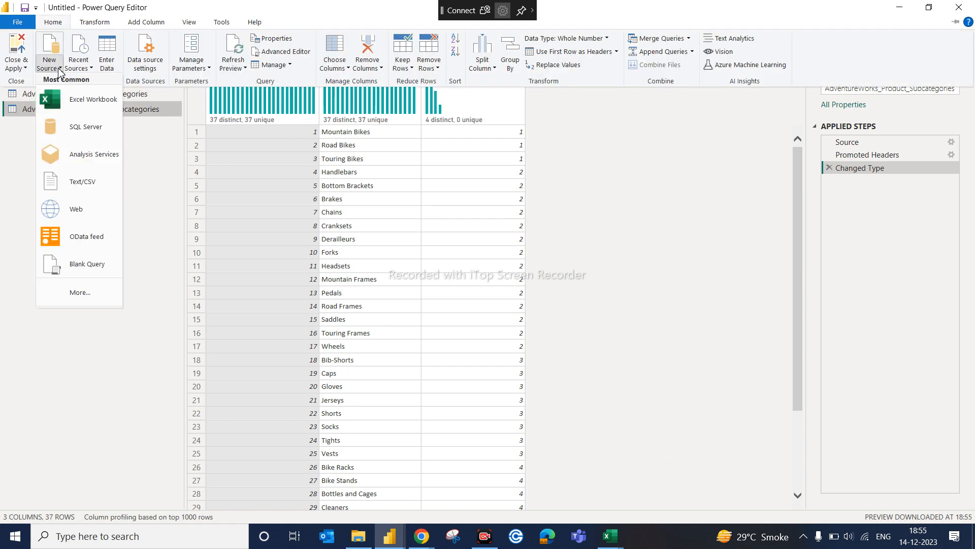
click(81, 184)
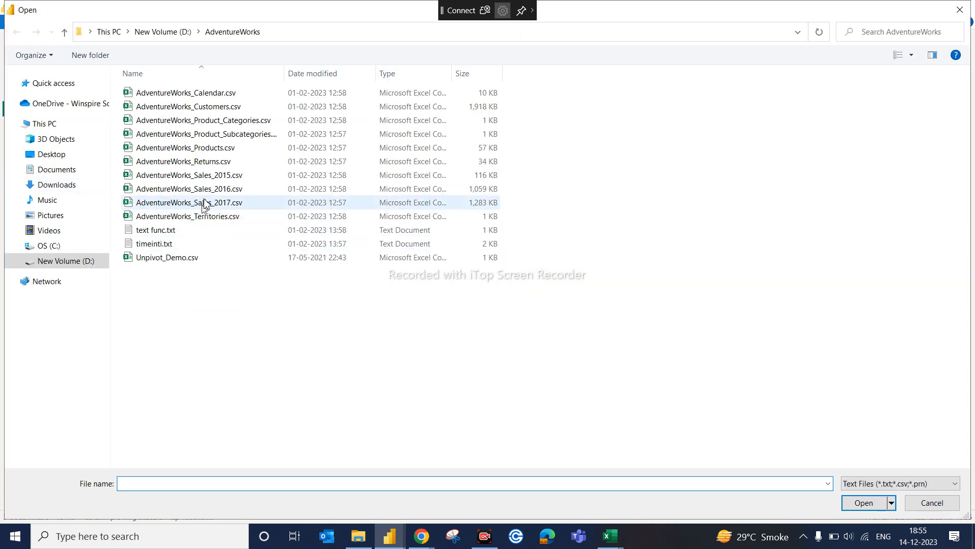
click(229, 153)
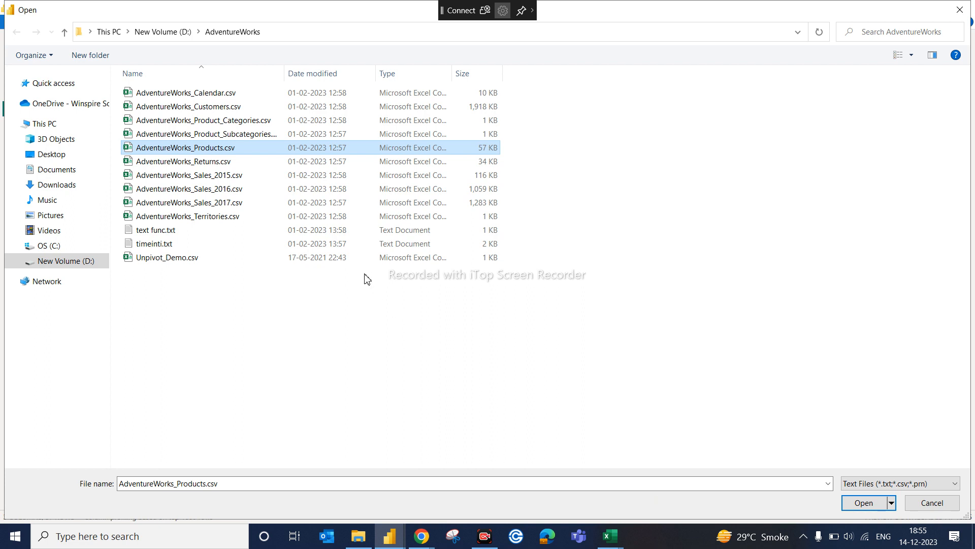
click(240, 163)
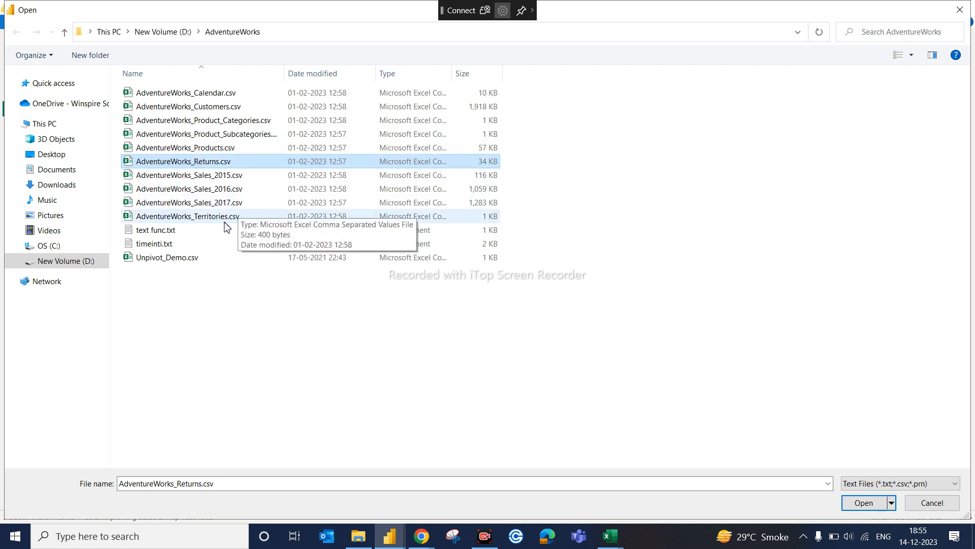
click(236, 149)
click(860, 503)
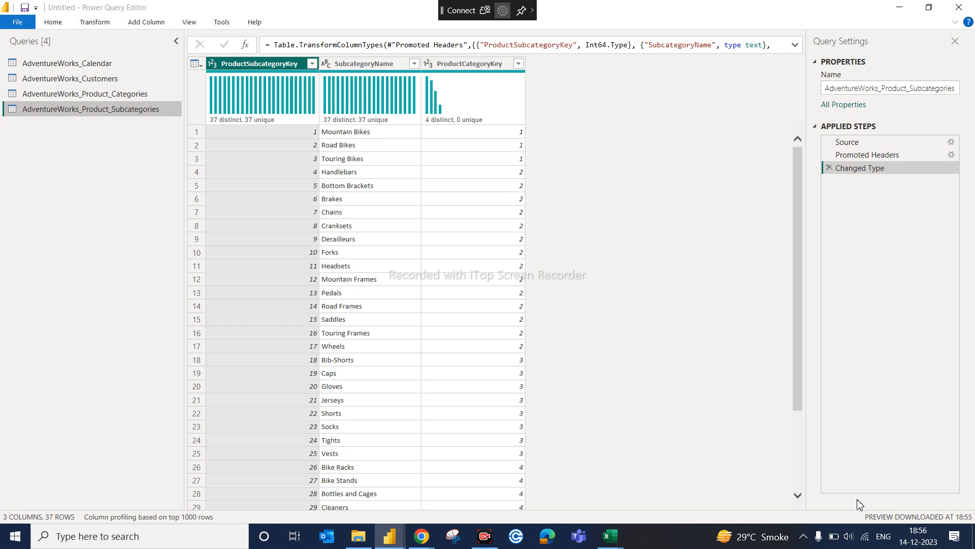
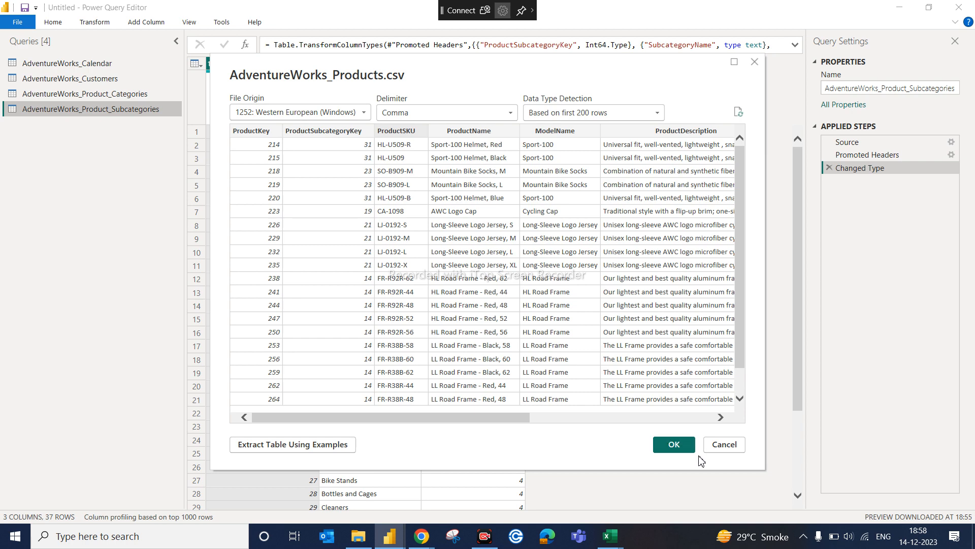
click(674, 445)
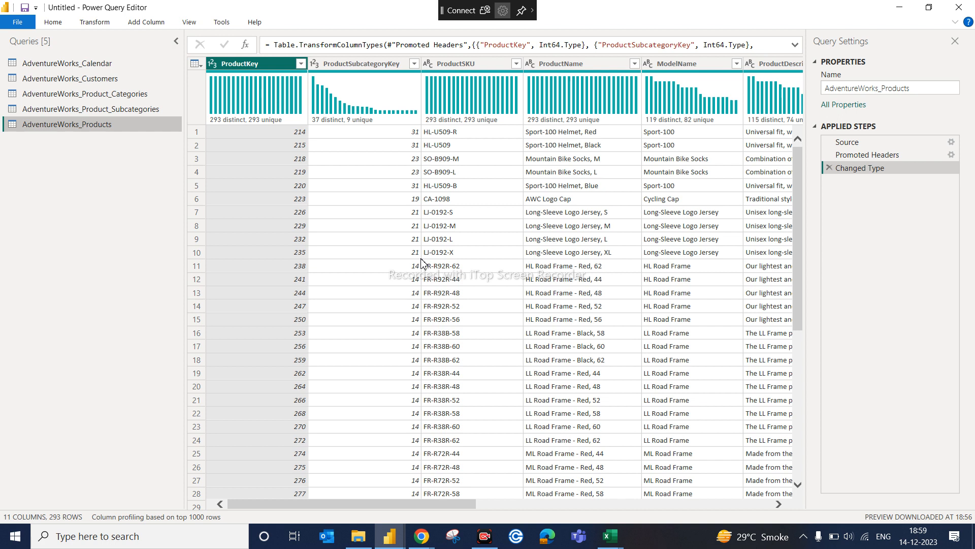
Step: Add AdventureWorks_Returns.csv as a new query from a Text/CSV source
click(57, 25)
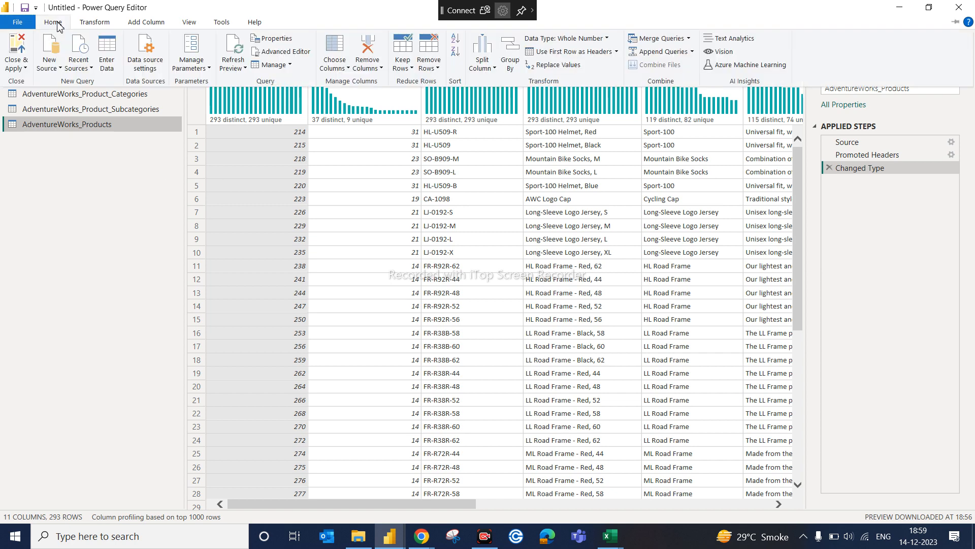
click(52, 73)
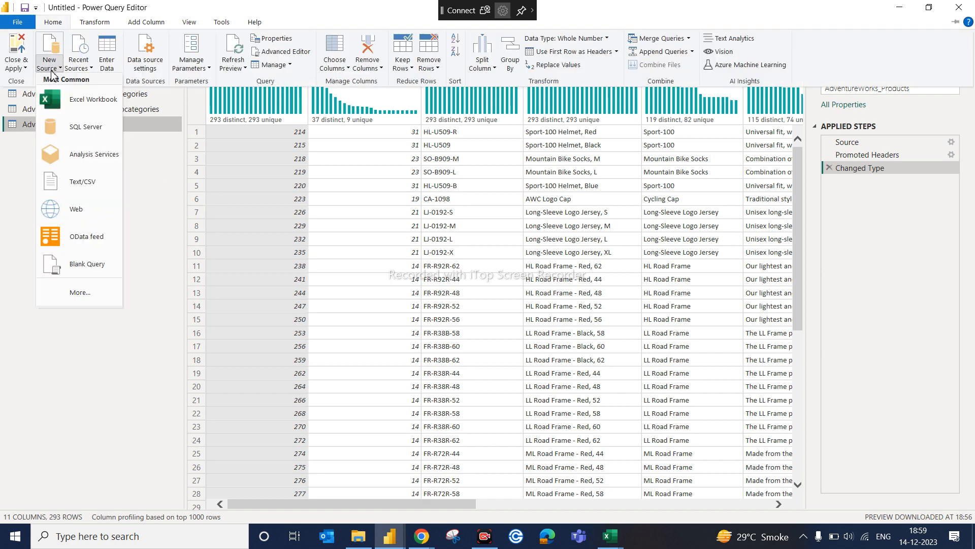
click(85, 186)
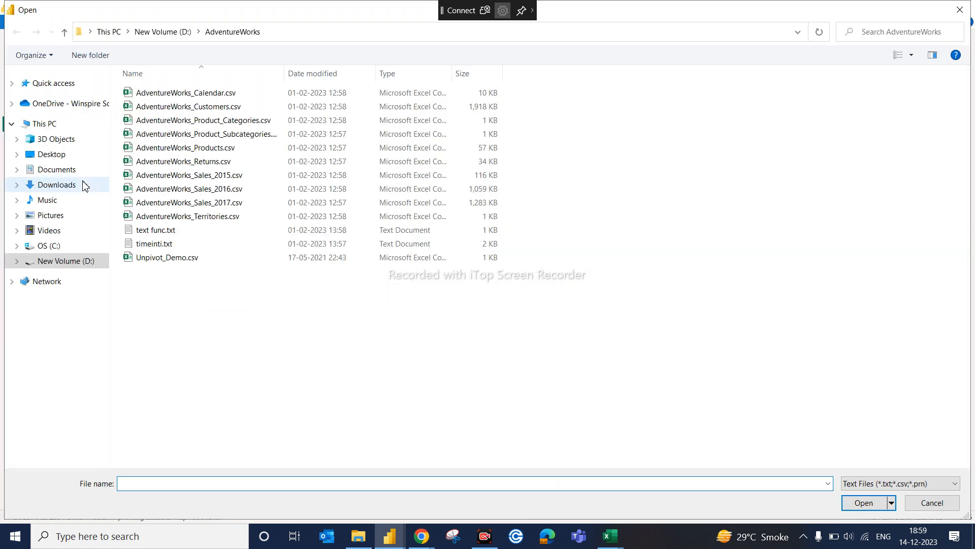
click(220, 162)
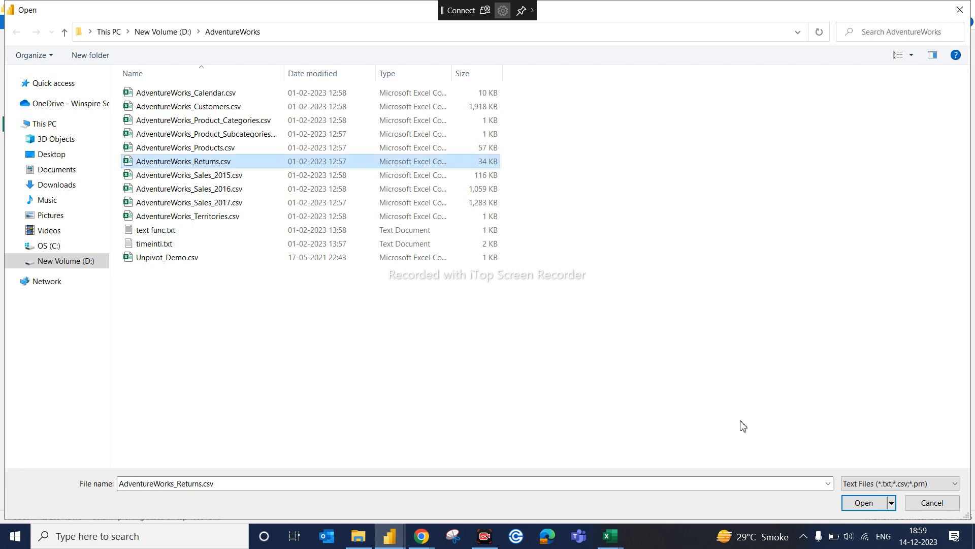
click(863, 503)
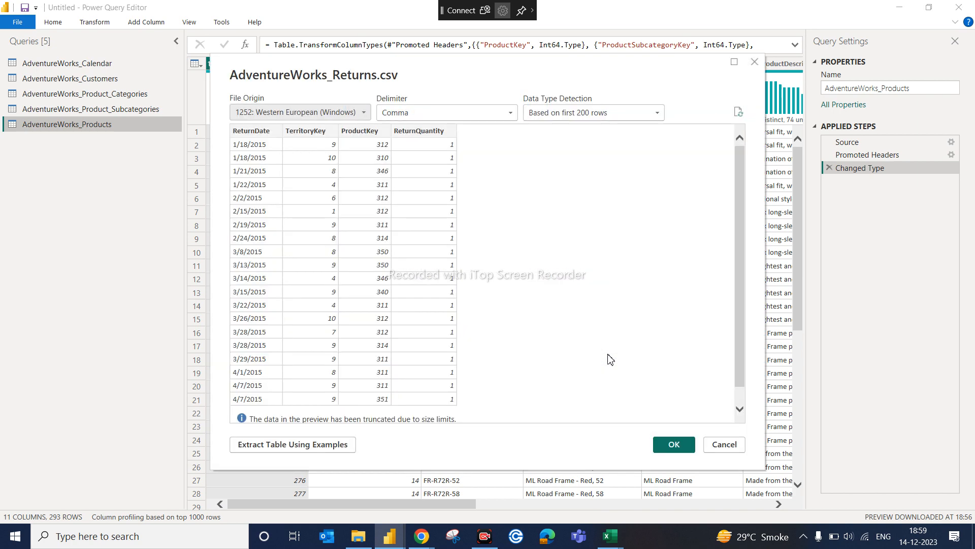
click(674, 445)
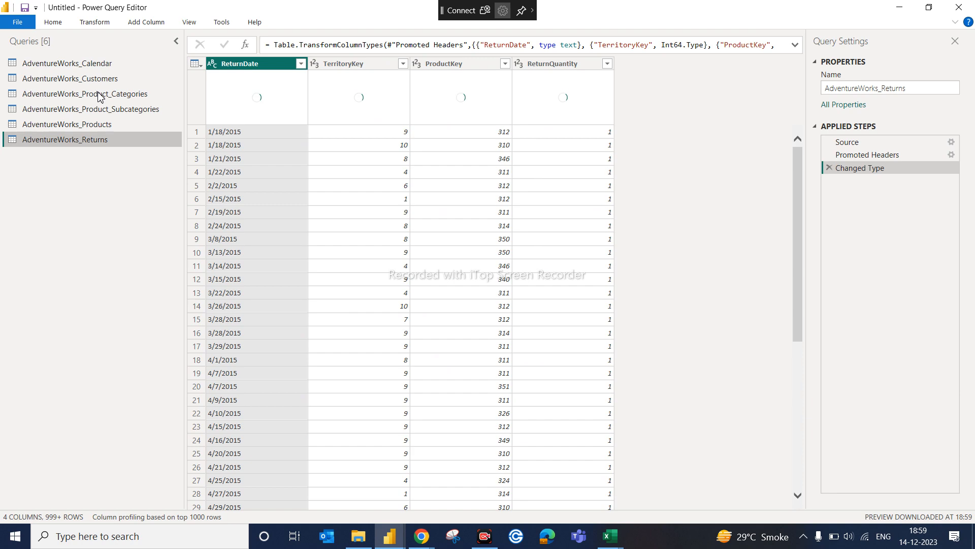
click(54, 22)
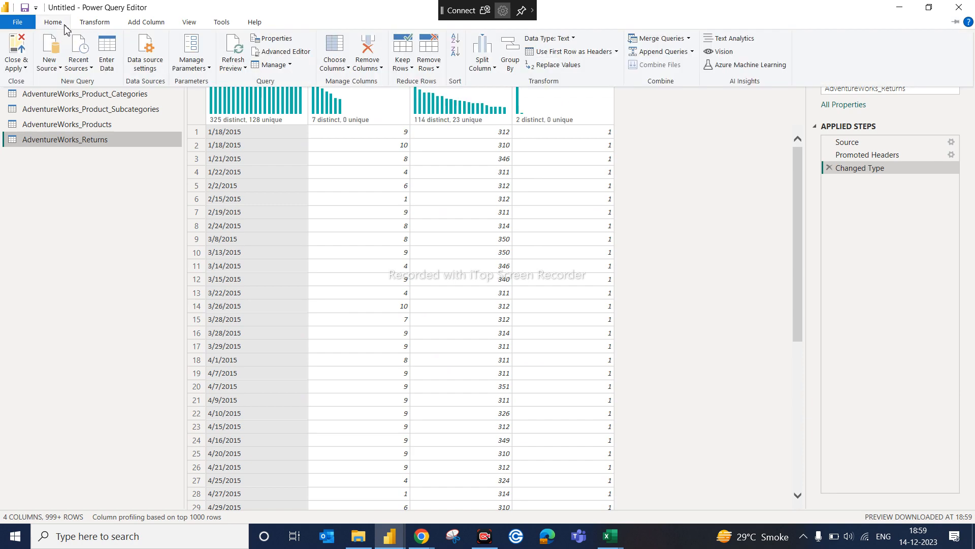
click(87, 64)
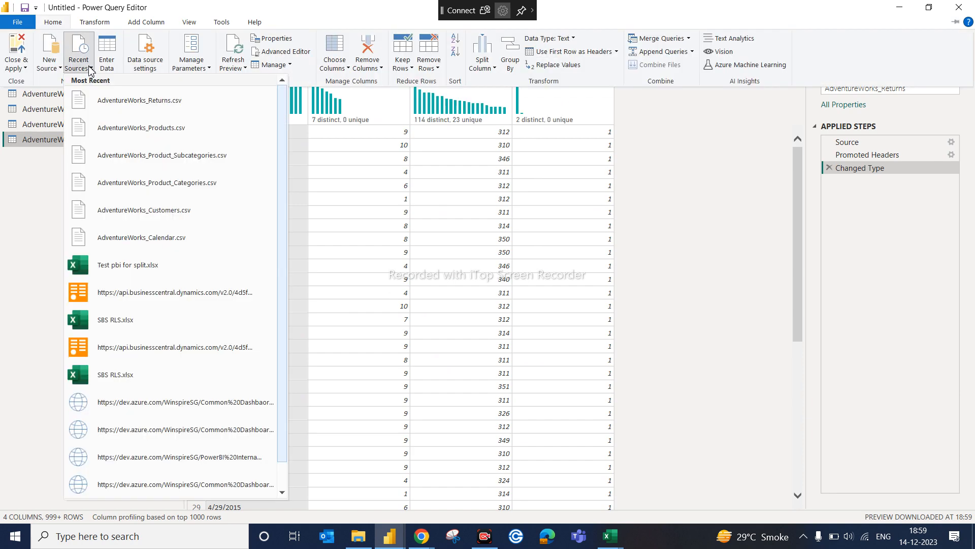
click(126, 108)
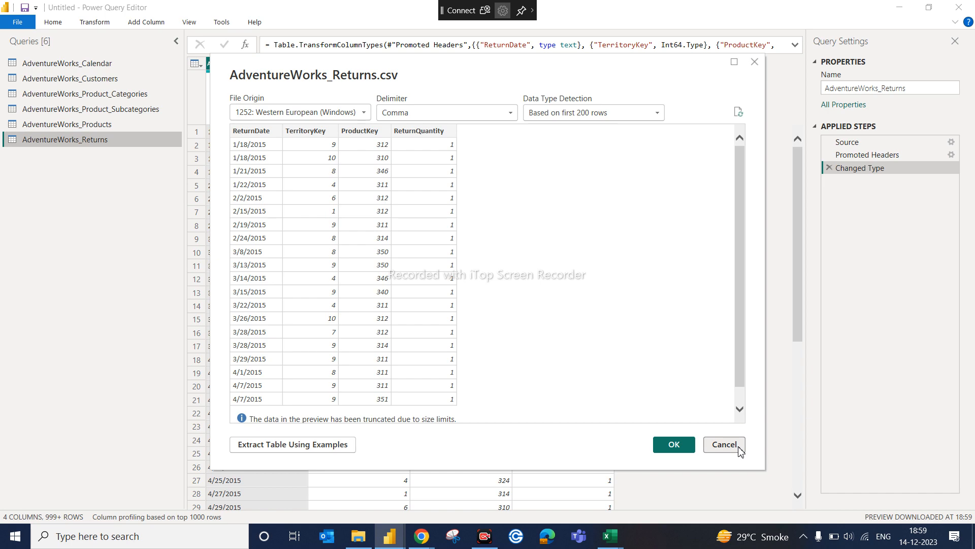
click(725, 445)
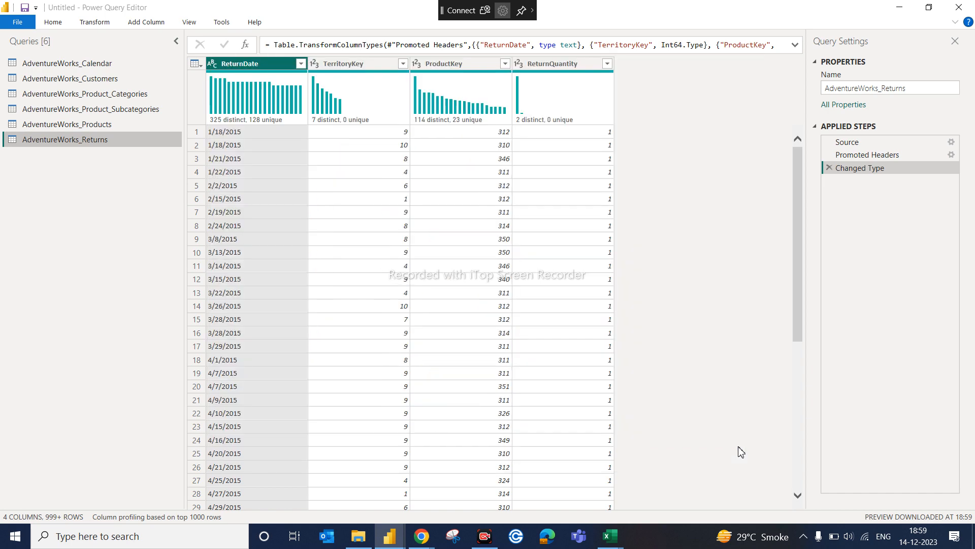
click(95, 24)
Step: Add AdventureWorks_Sales_2015.csv as a new query from a Text/CSV source
click(52, 23)
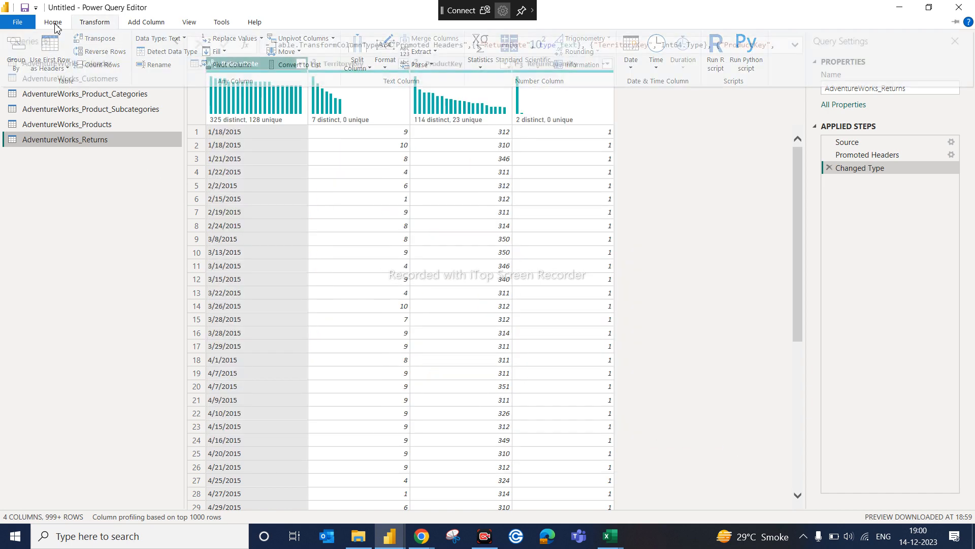
click(50, 64)
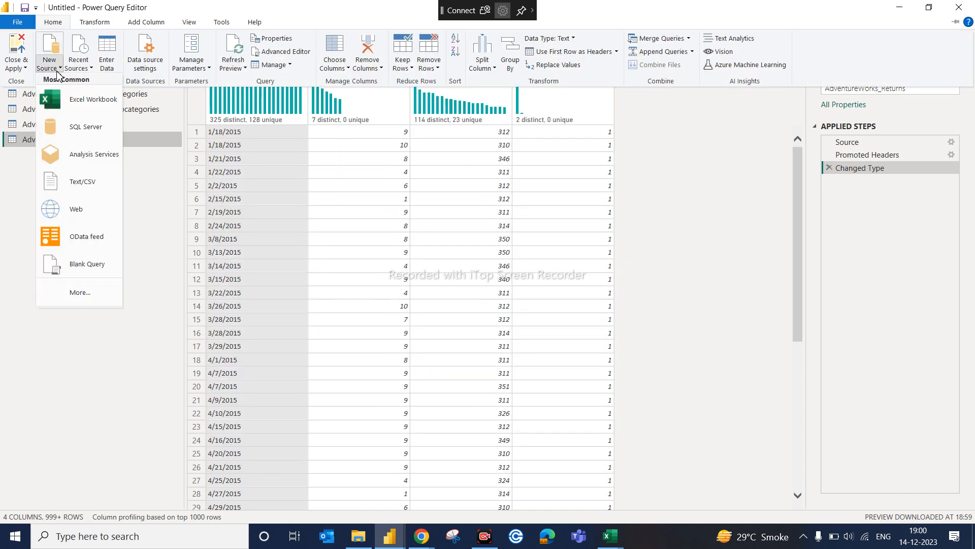
click(83, 188)
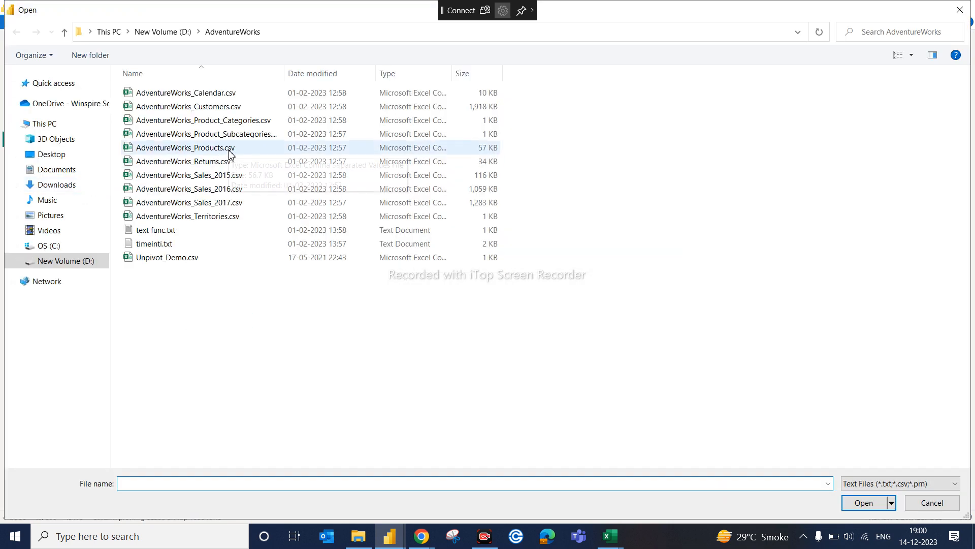
click(207, 178)
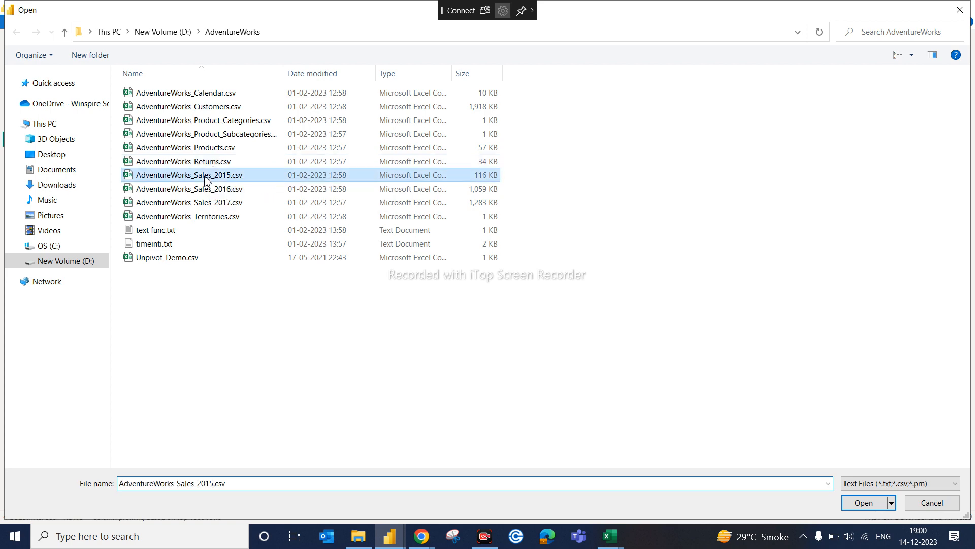
click(862, 503)
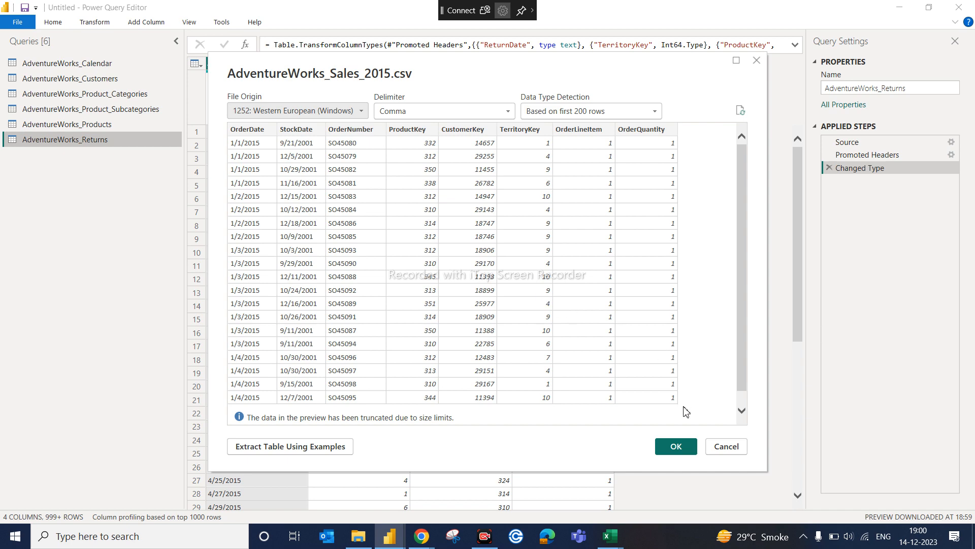
click(684, 448)
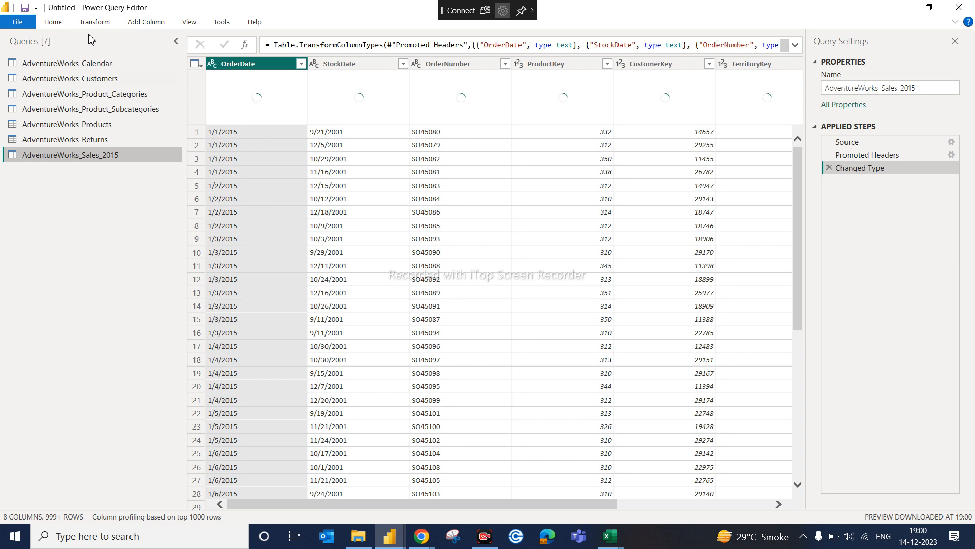
Step: Add AdventureWorks_Sales_2016.csv as a new query from a Text/CSV source and select it in the query list
click(53, 22)
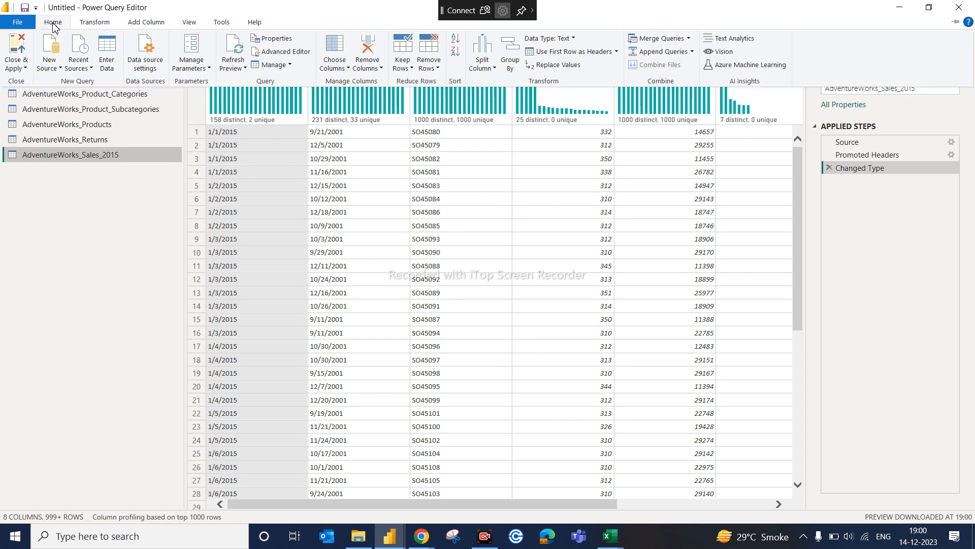
click(50, 63)
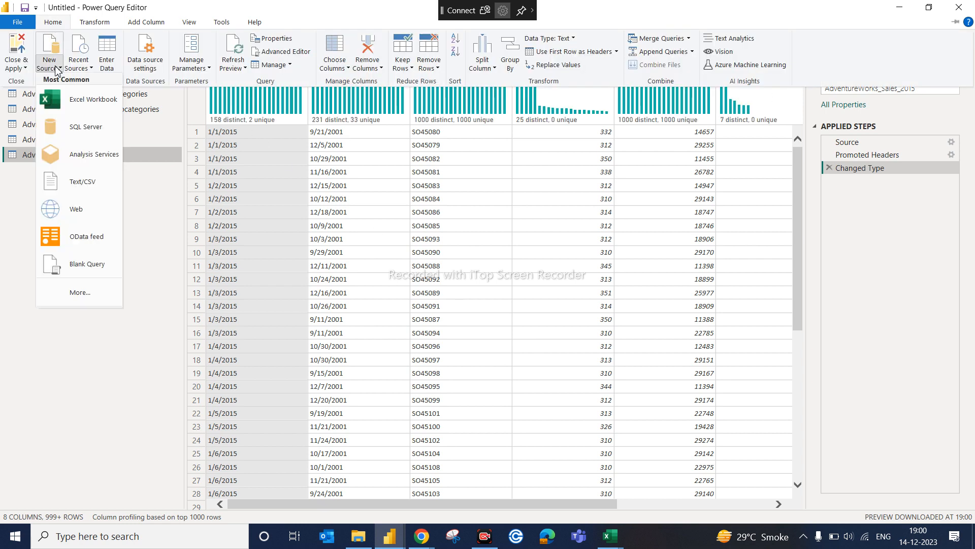
click(93, 188)
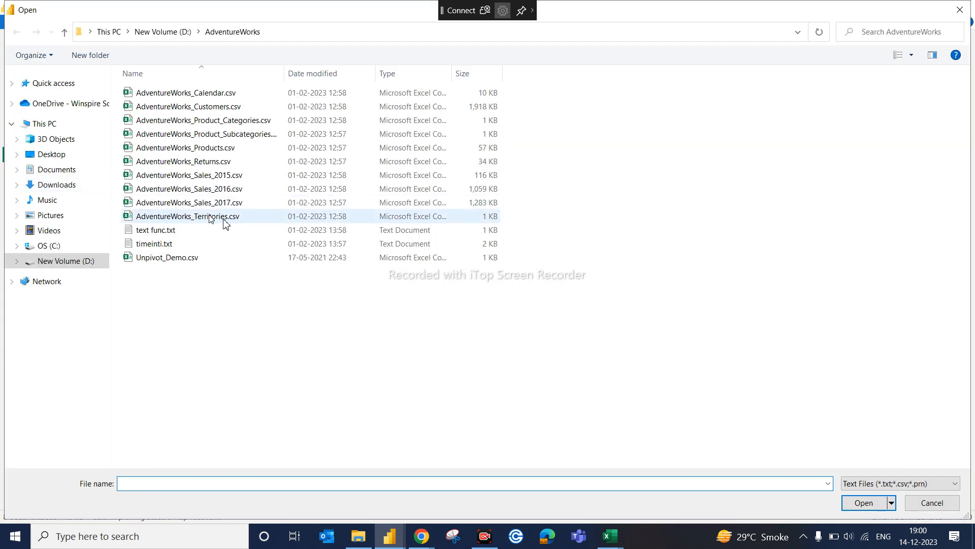
click(241, 191)
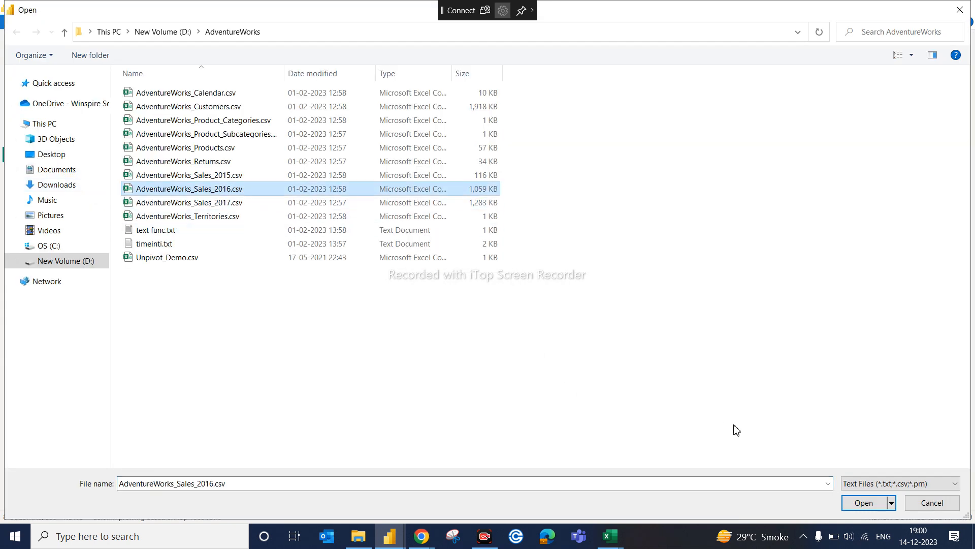
click(863, 504)
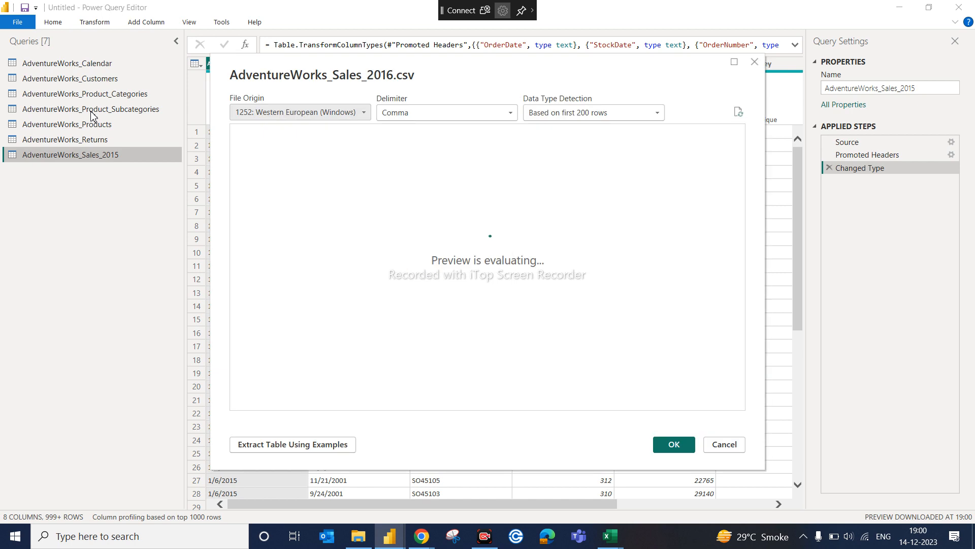
click(675, 445)
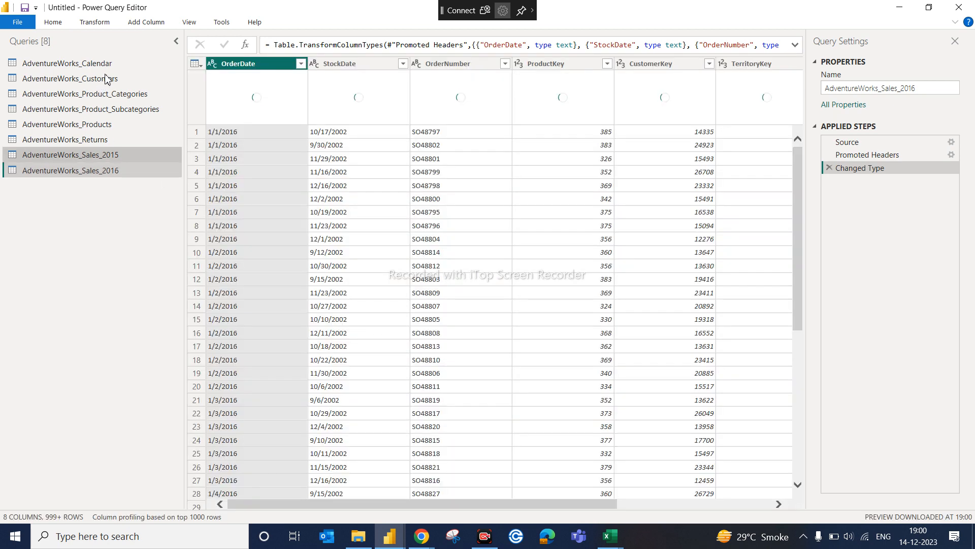
click(111, 173)
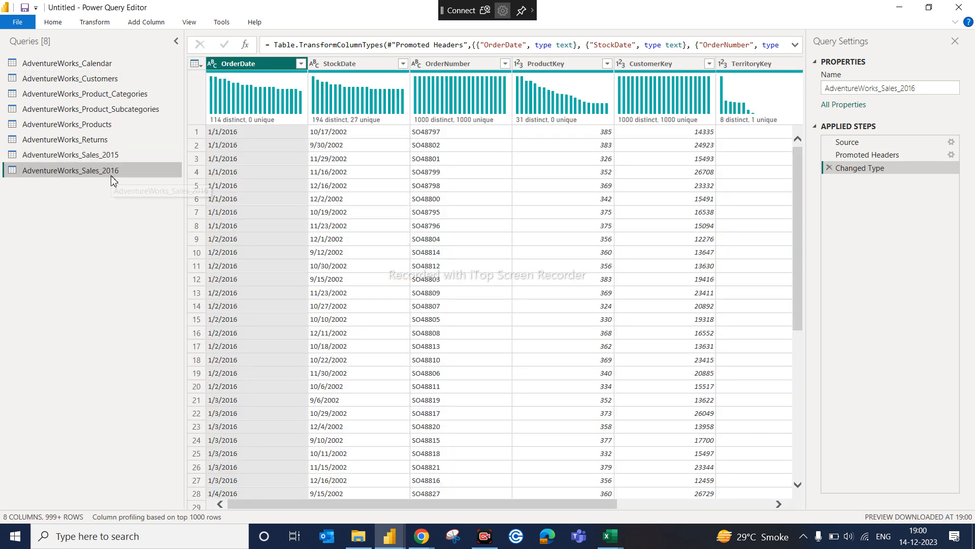
Step: Add AdventureWorks_Sales_2017.csv as a new query from a Text/CSV source
click(53, 21)
click(58, 70)
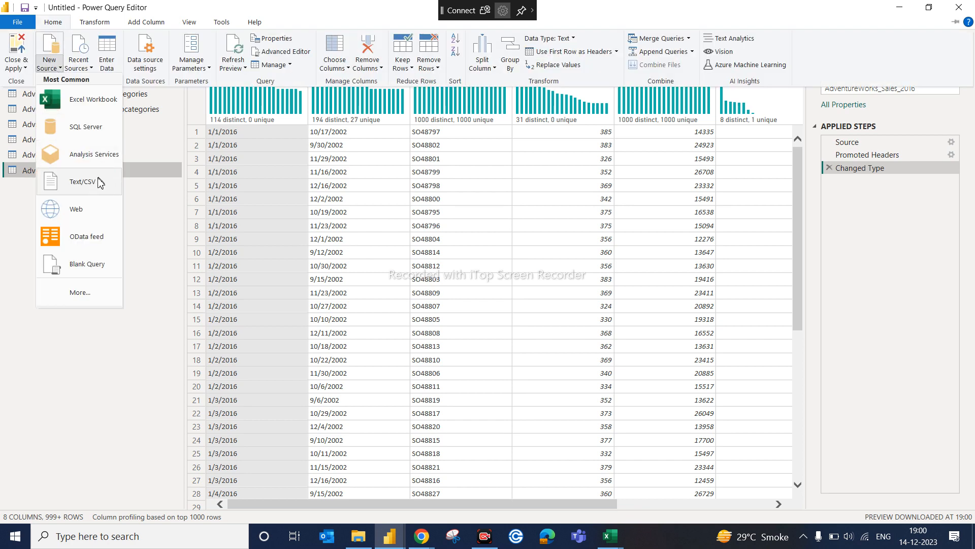
click(94, 188)
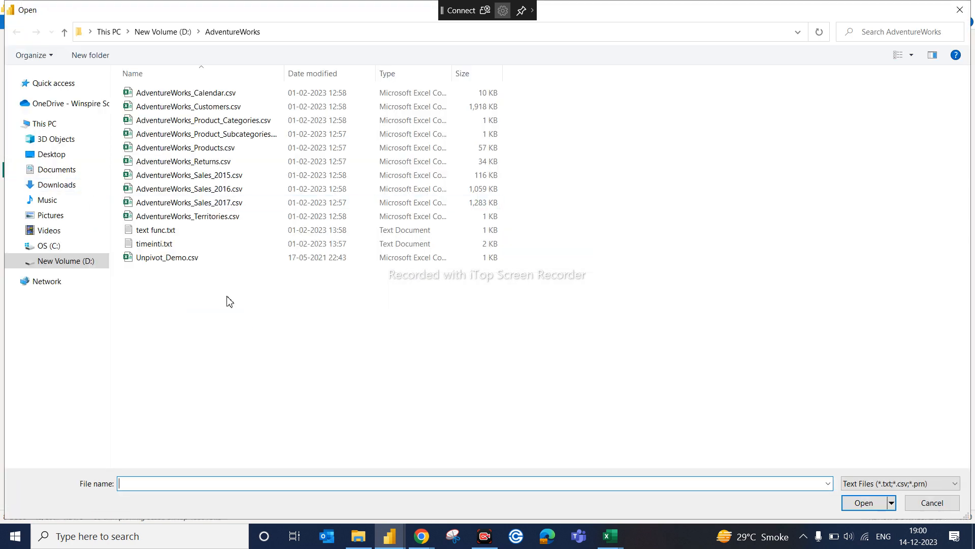
click(232, 207)
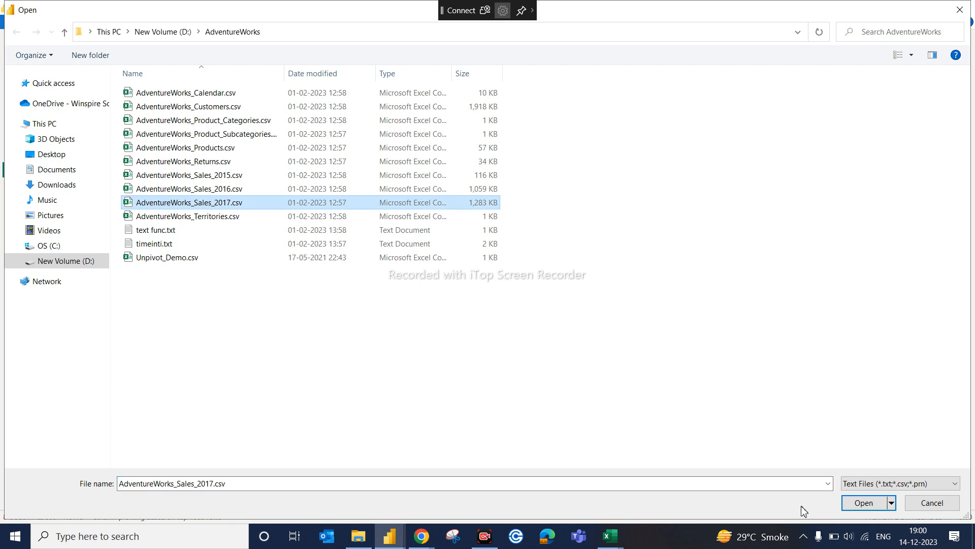
click(857, 503)
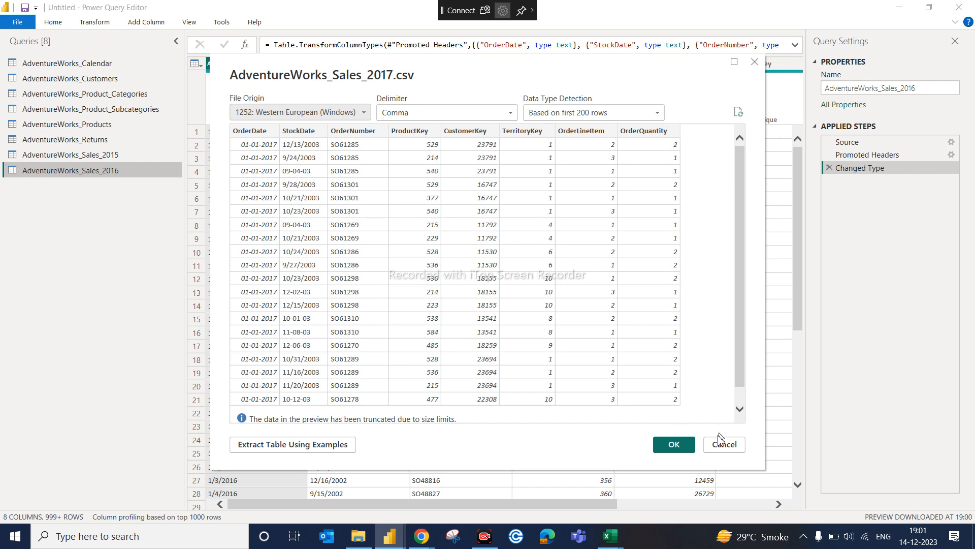
click(675, 445)
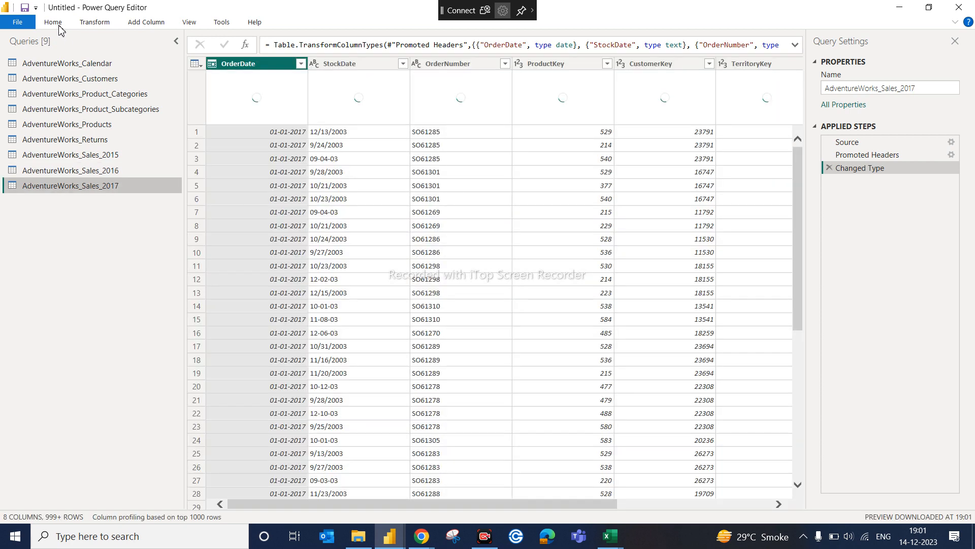
Step: Add AdventureWorks_Territories.csv as a new query from a Text/CSV source
click(55, 23)
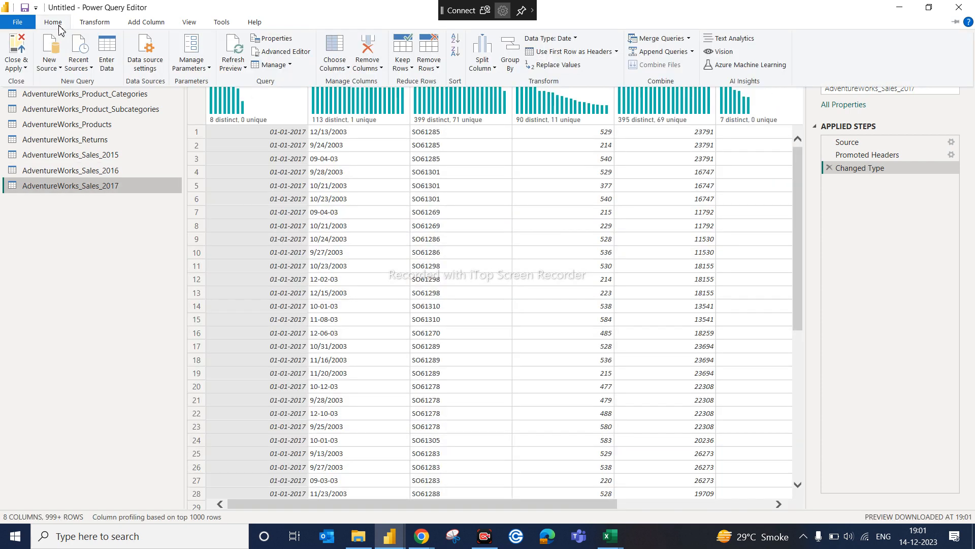
click(59, 25)
click(58, 25)
click(56, 69)
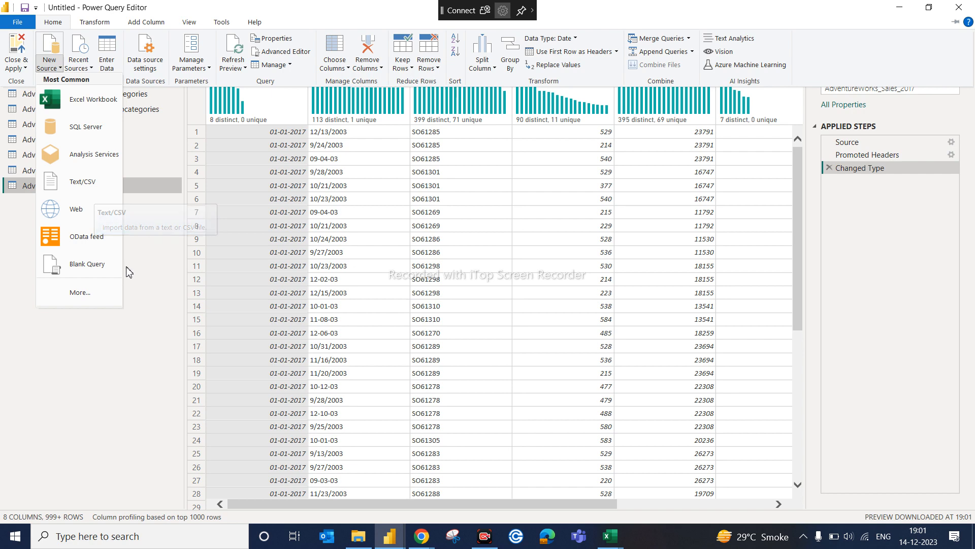
click(89, 193)
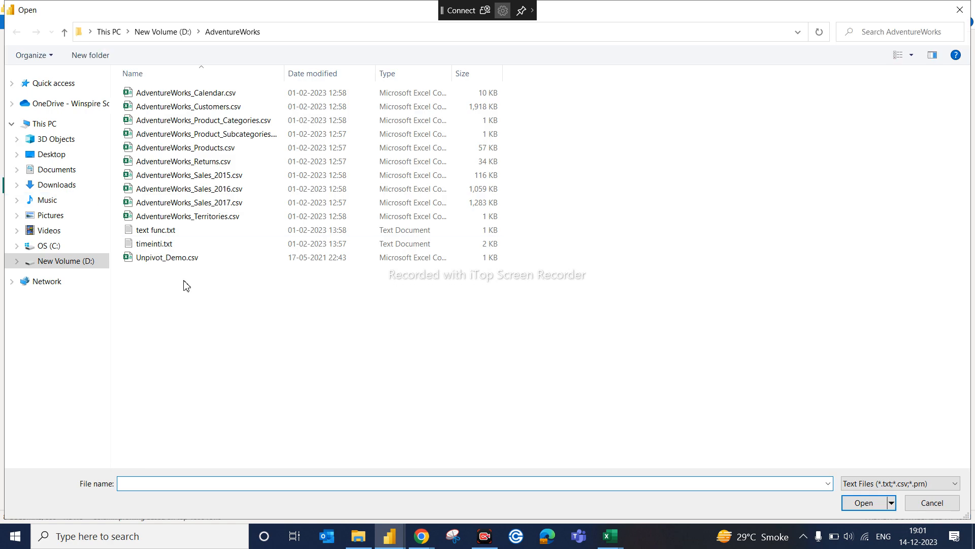
click(213, 230)
click(225, 218)
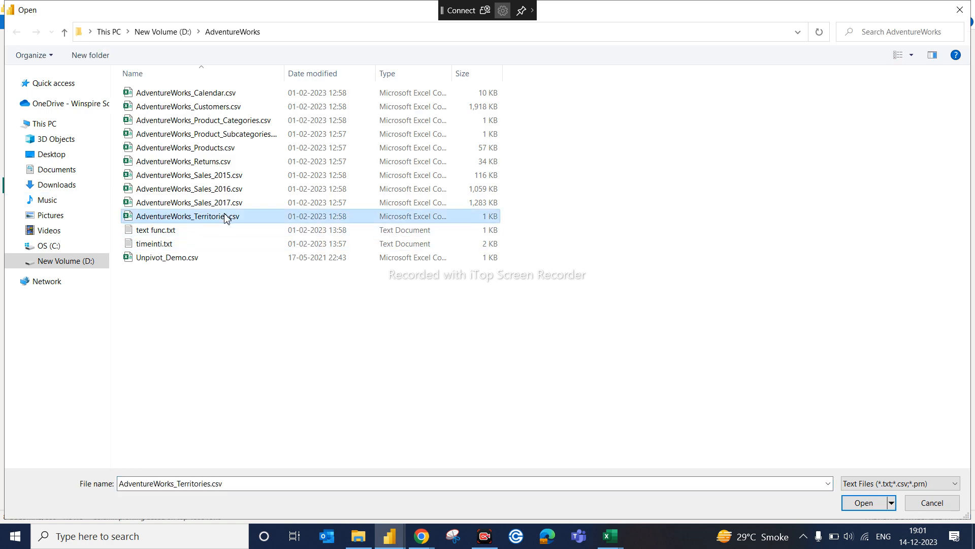
click(864, 502)
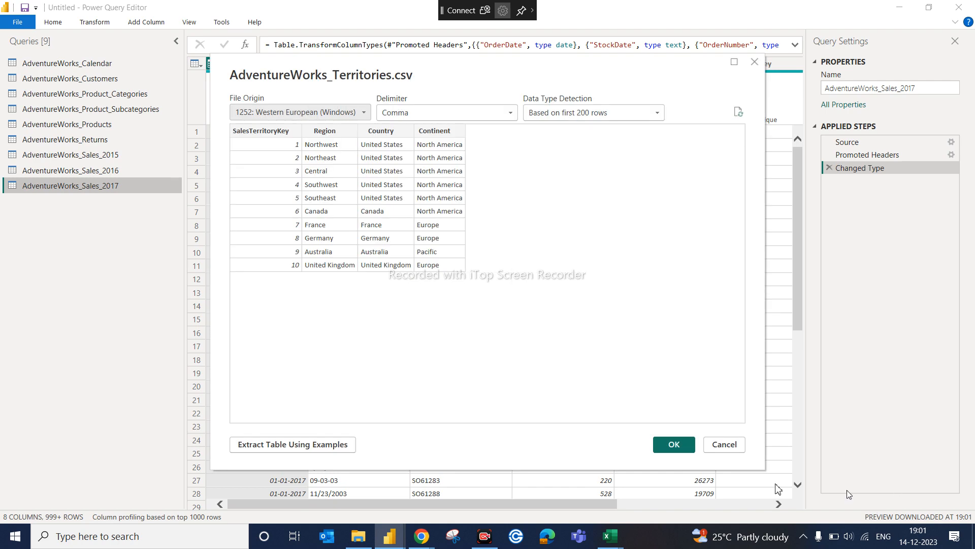
click(675, 446)
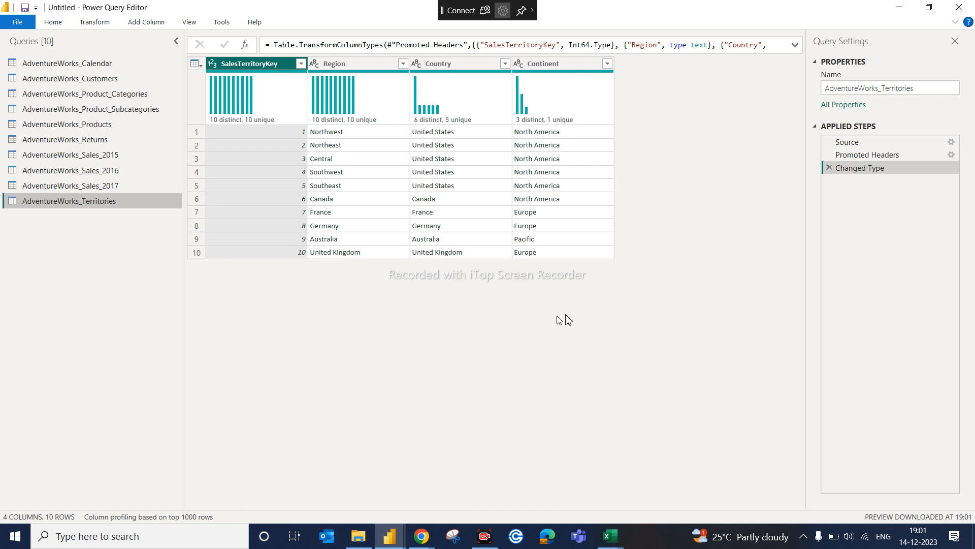
Step: Close the query editor and apply the queries to load the AdventureWorks tables, opening the errors of the load
click(102, 80)
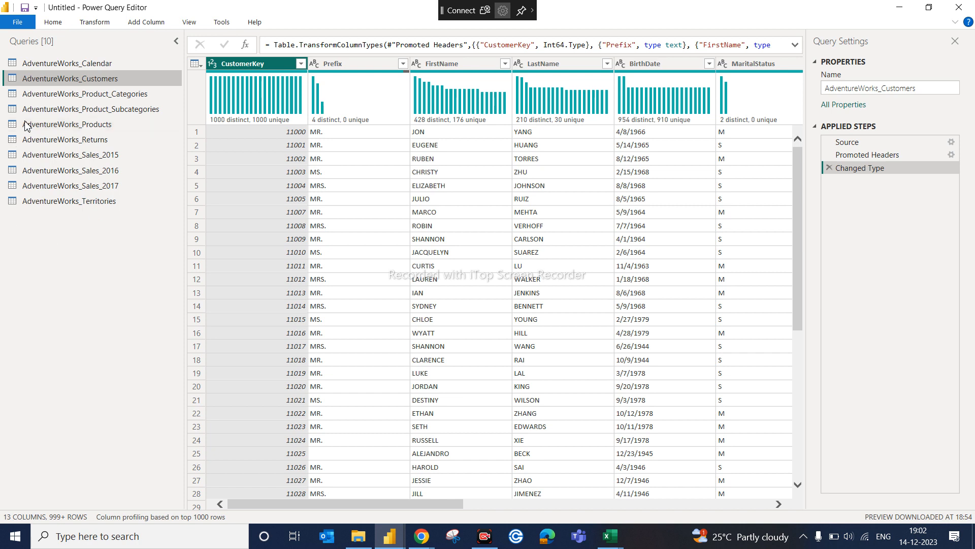
click(54, 21)
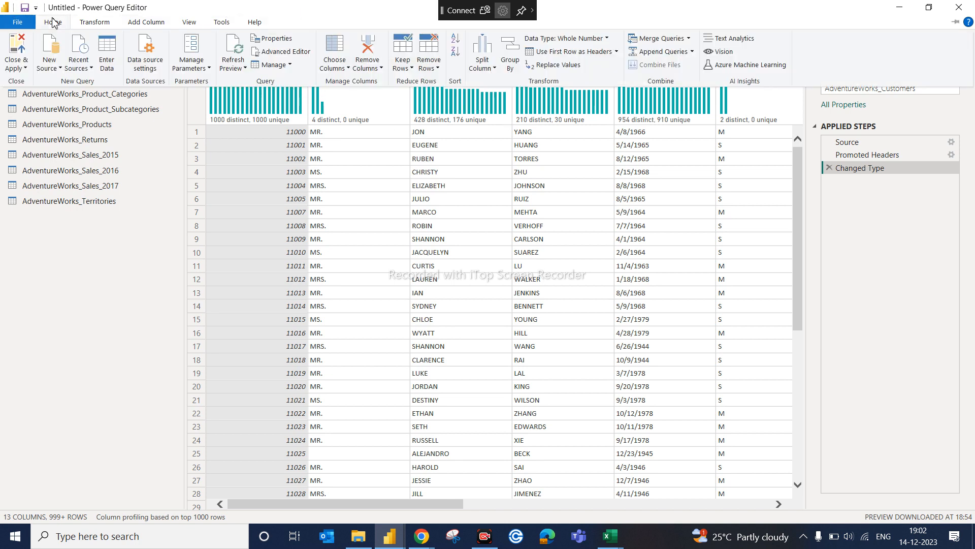
click(25, 68)
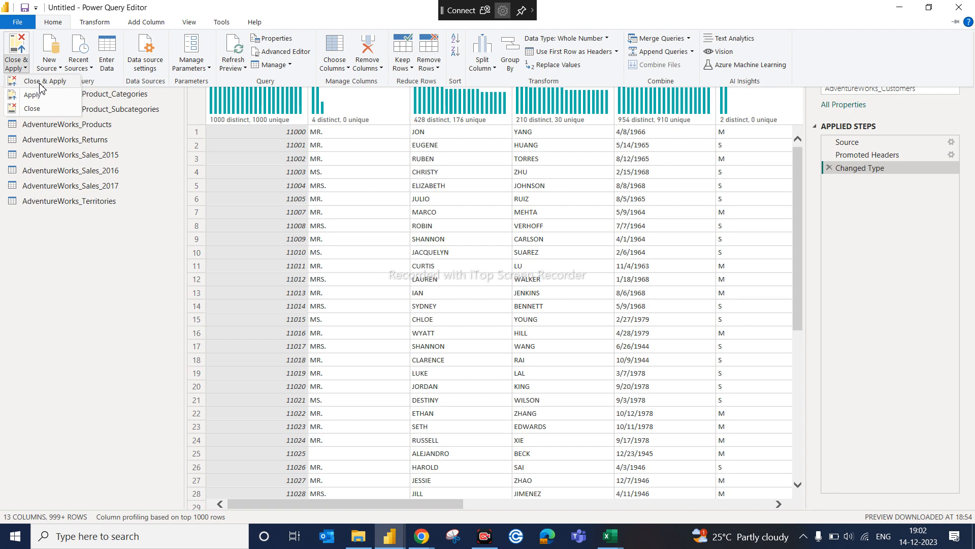
click(40, 83)
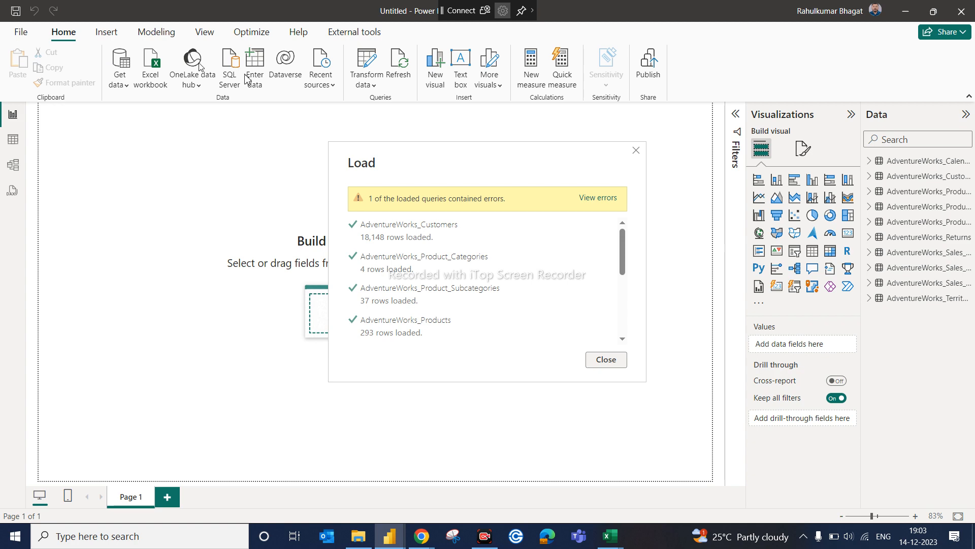
click(598, 198)
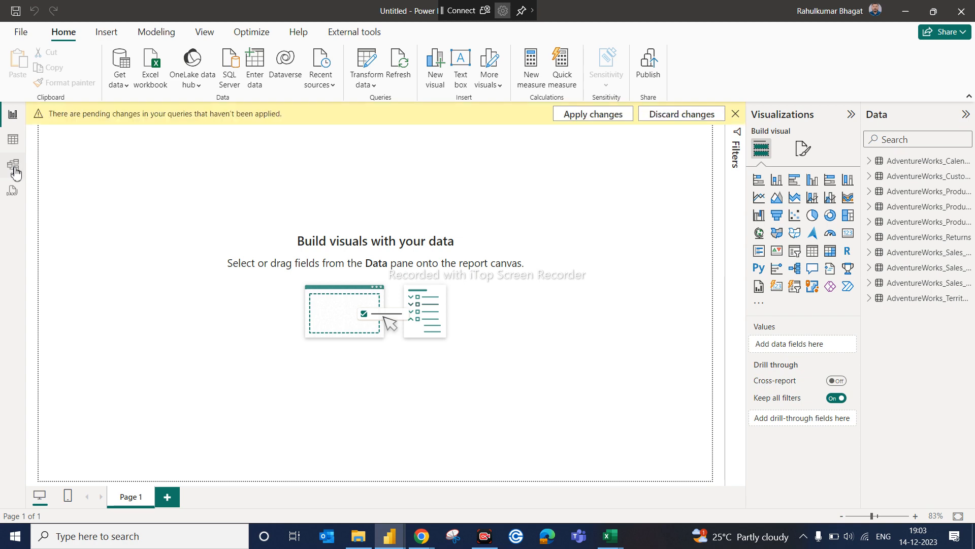
Step: In Model view, collapse the Properties pane and delete the relationship between the Product_Subcategories and Product_Categories tables
click(14, 170)
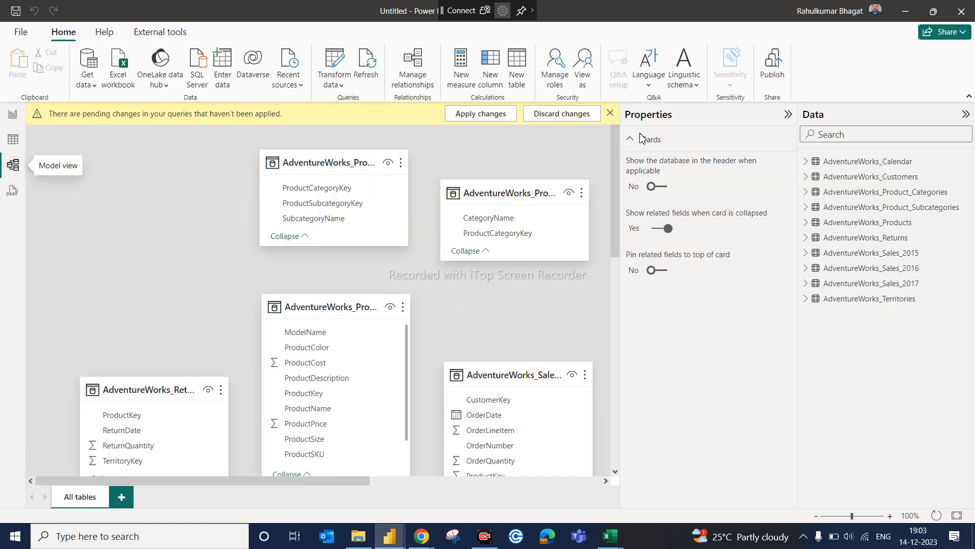
click(786, 115)
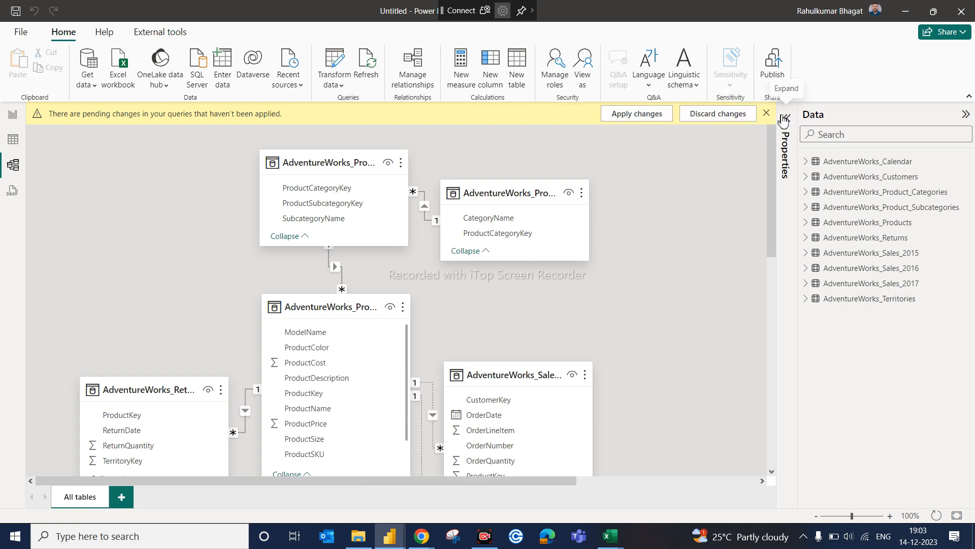
right_click(424, 193)
click(437, 201)
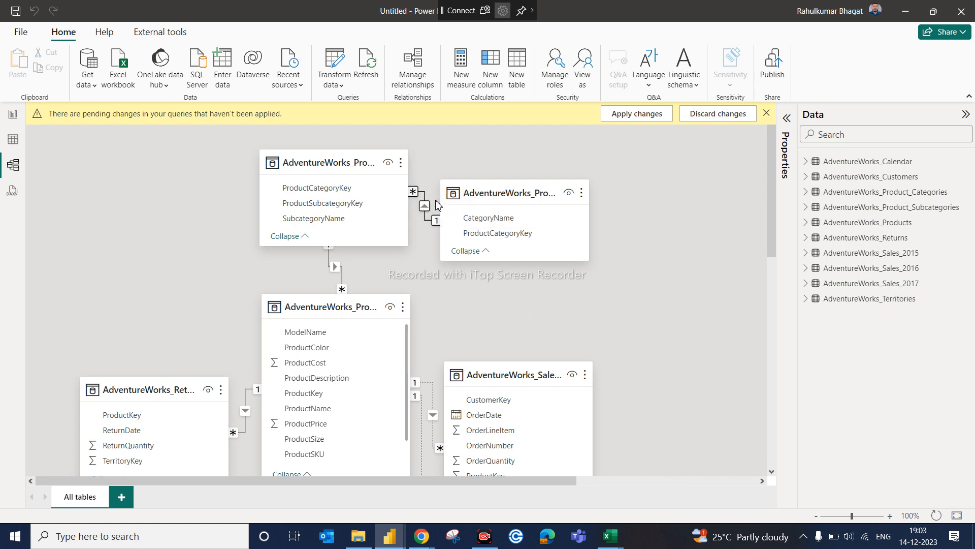
click(561, 293)
Step: Delete the relationship between the Product_Subcategories and Products tables
click(327, 257)
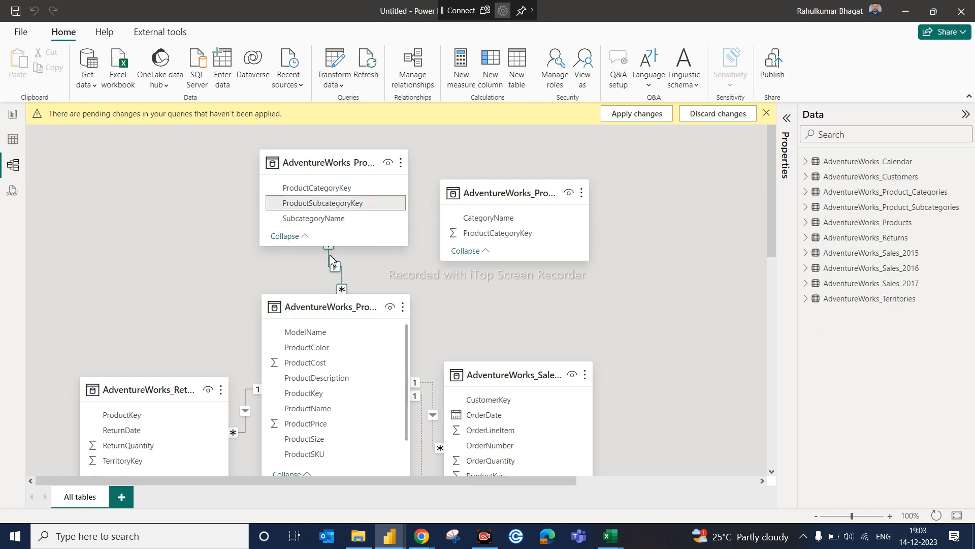
right_click(328, 258)
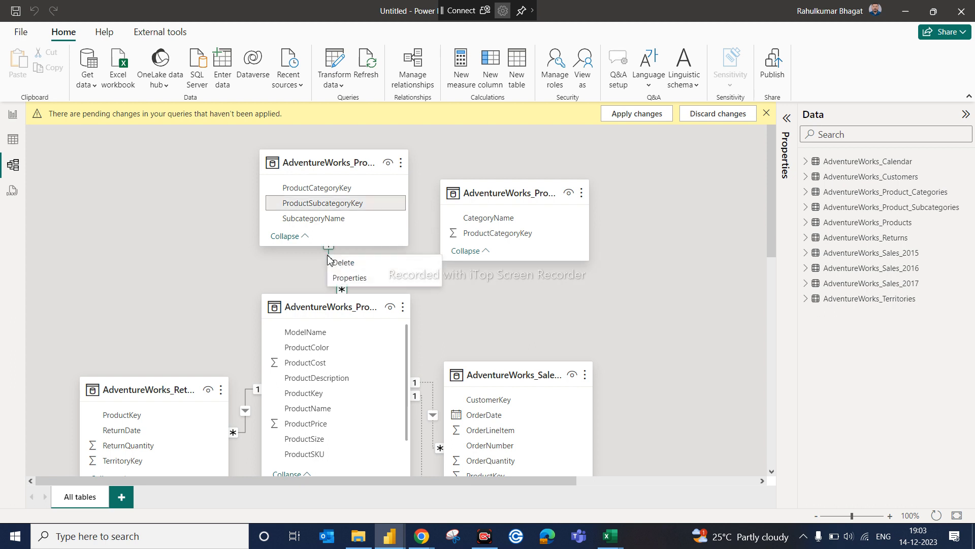
click(305, 267)
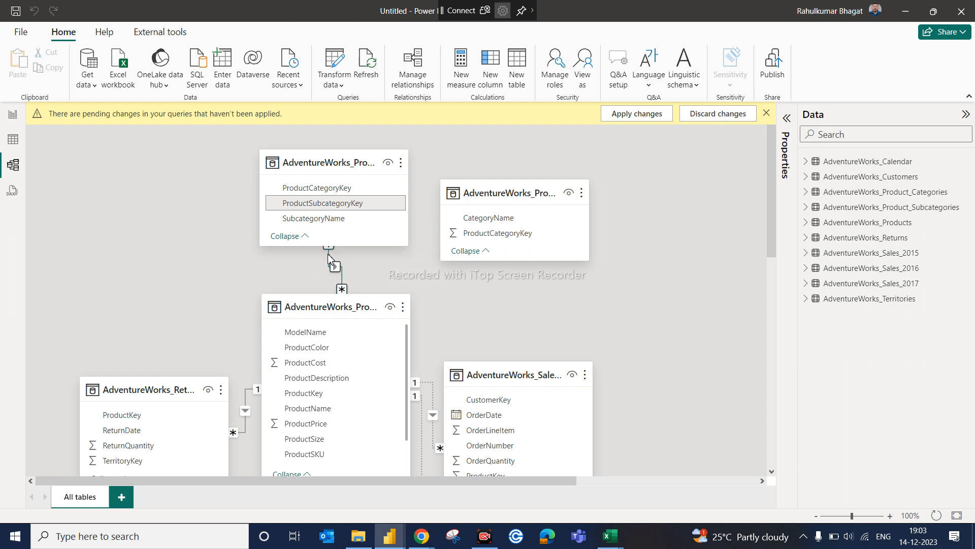
right_click(328, 254)
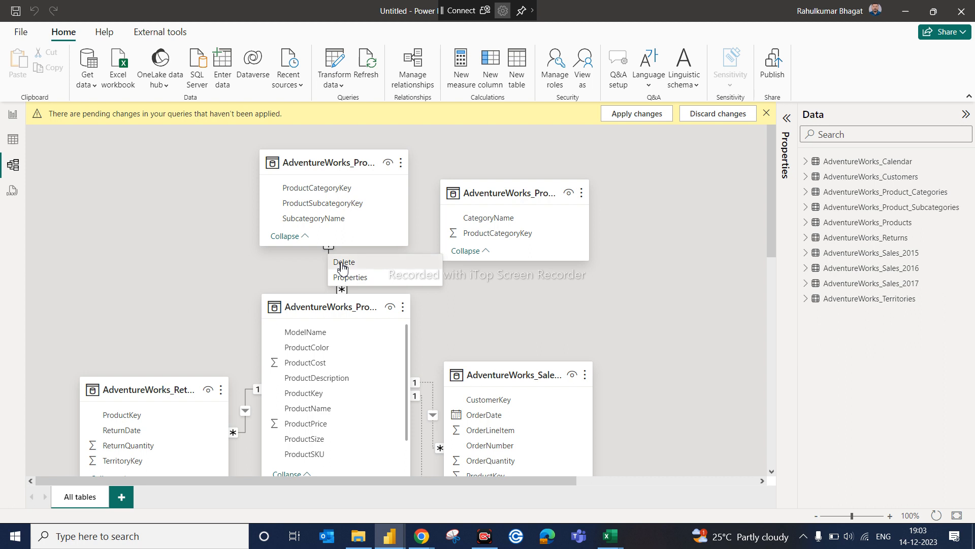
click(342, 263)
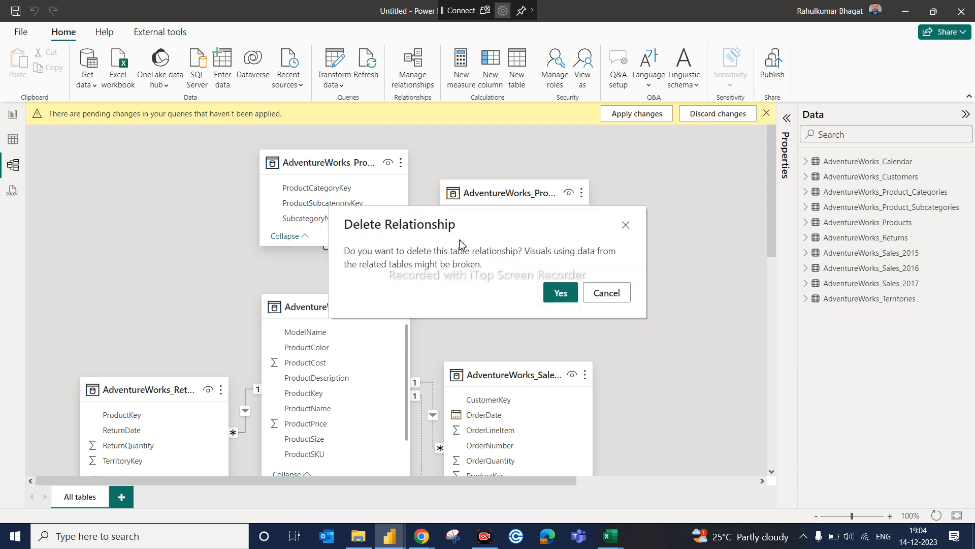
click(563, 293)
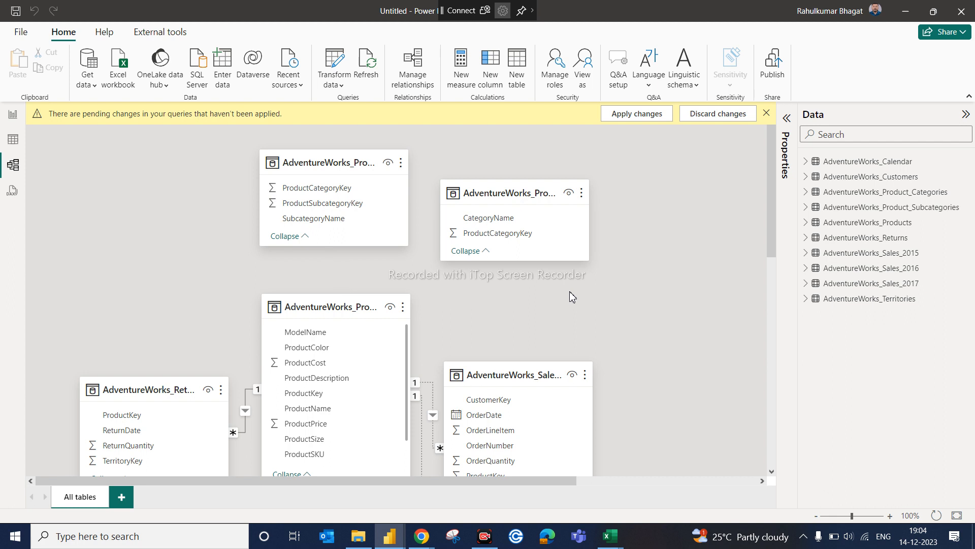
Step: Delete the relationship between the Returns and Products tables
click(771, 472)
click(771, 473)
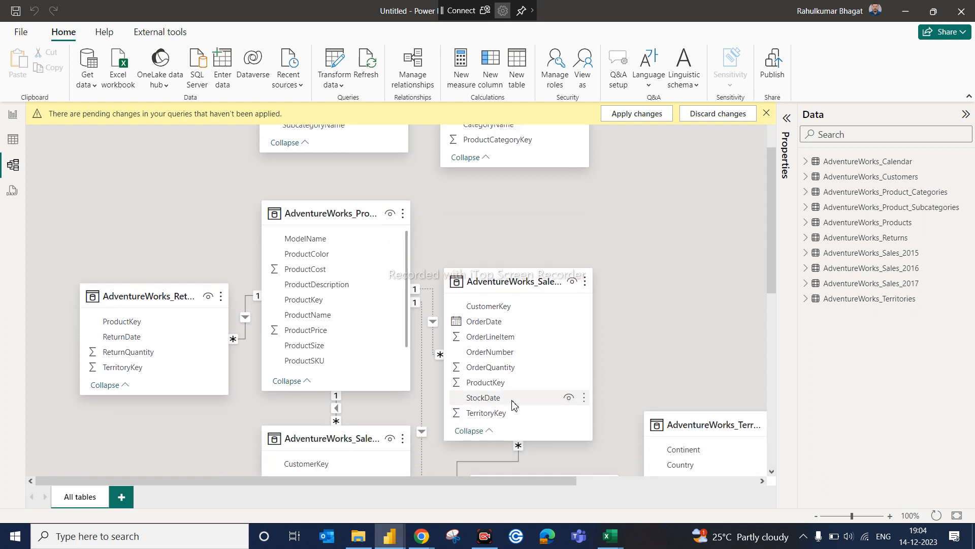
right_click(246, 300)
click(258, 307)
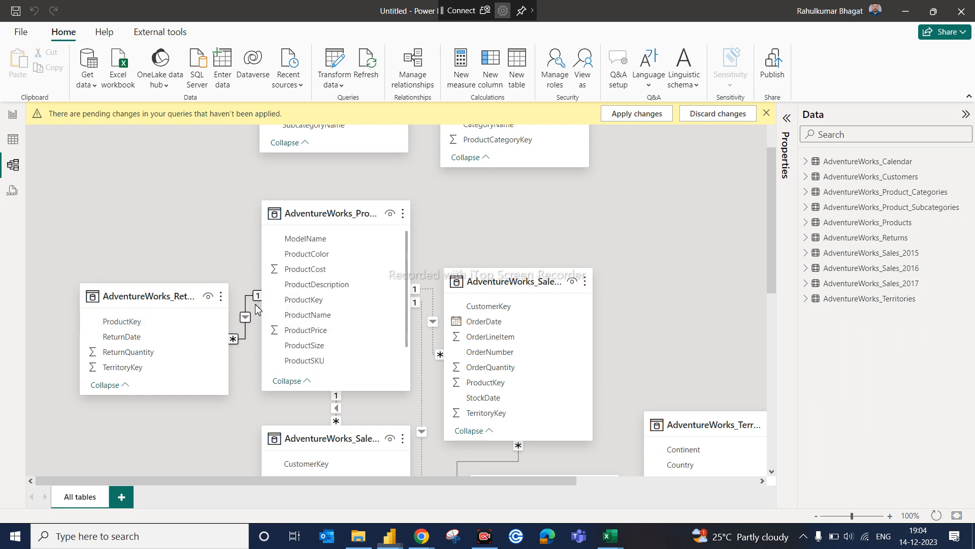
click(561, 294)
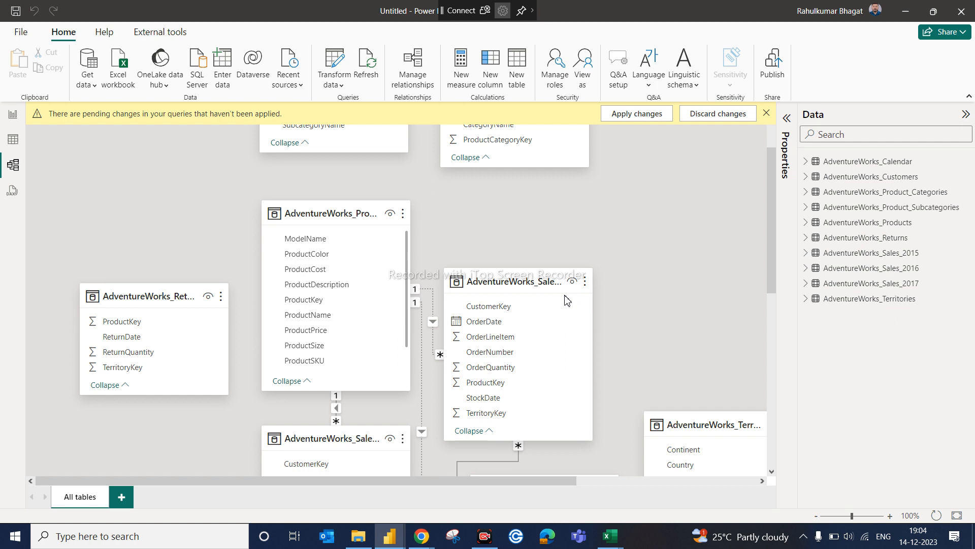
Step: Delete the two inactive dotted relationships that link the Products table to the sales tables
right_click(435, 300)
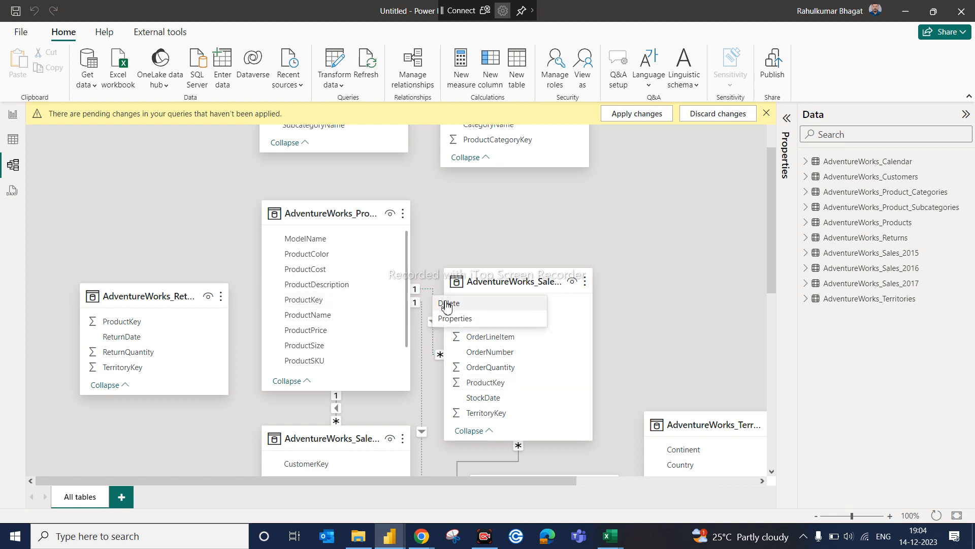
click(455, 305)
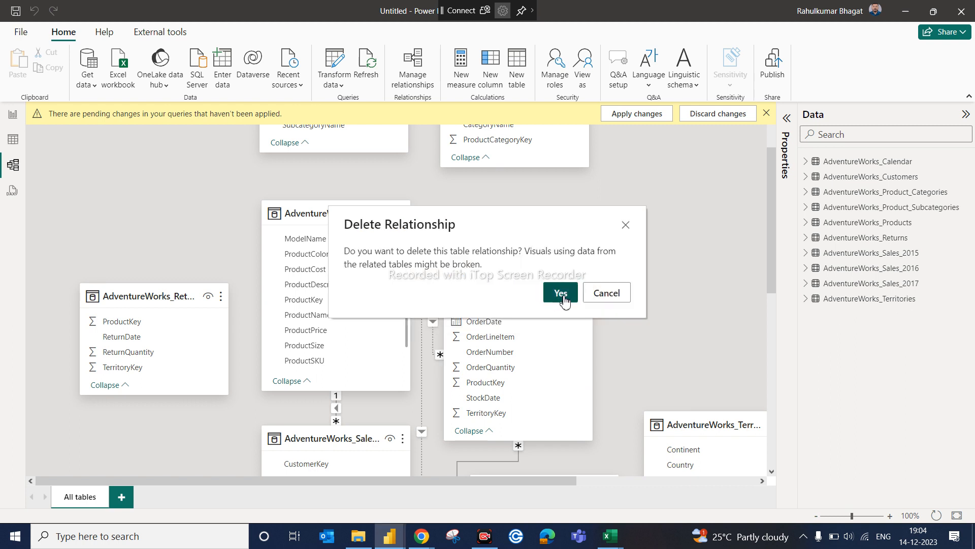
click(564, 292)
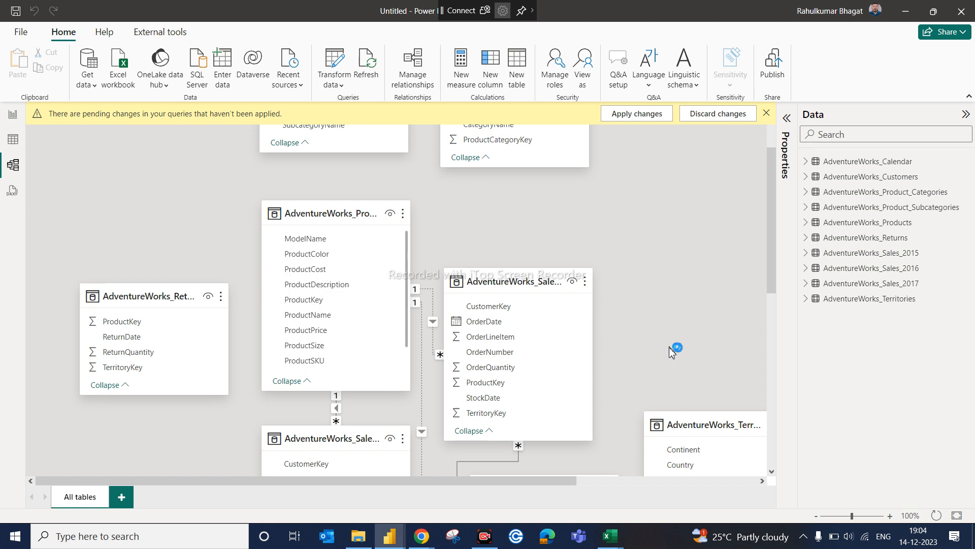
right_click(430, 354)
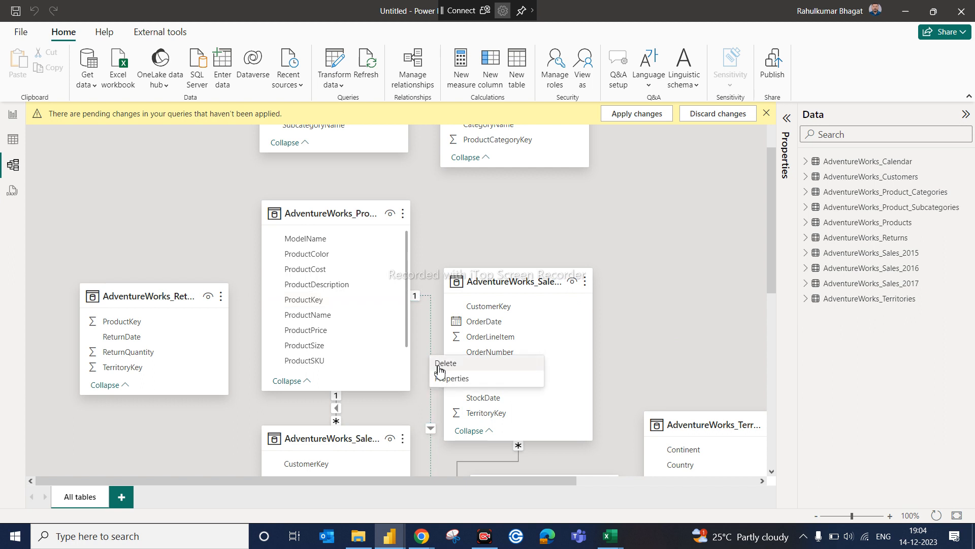
click(439, 364)
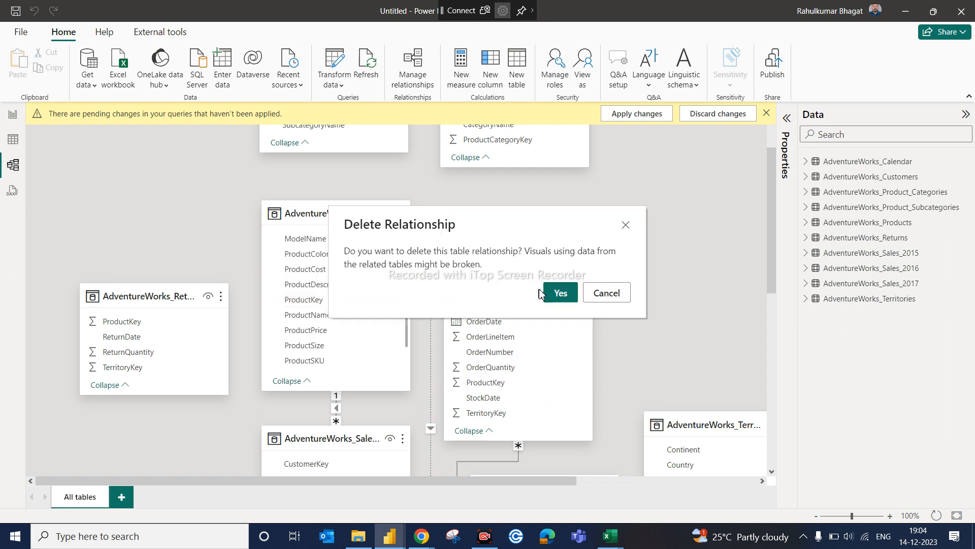
click(559, 293)
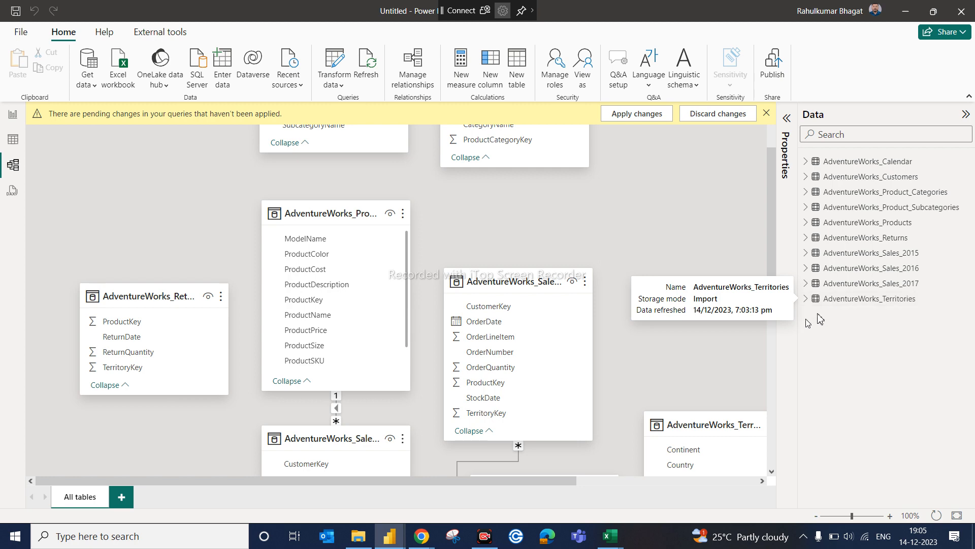
Step: Delete the relationship that runs down from the sales table diagonally below the Products table and around the other sales table
scroll(772, 473, down, 3)
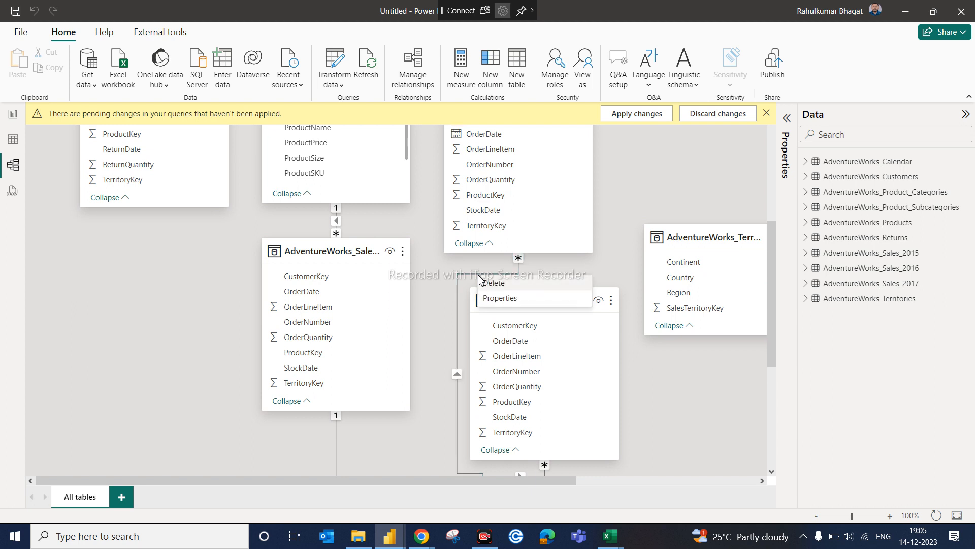
key(Delete)
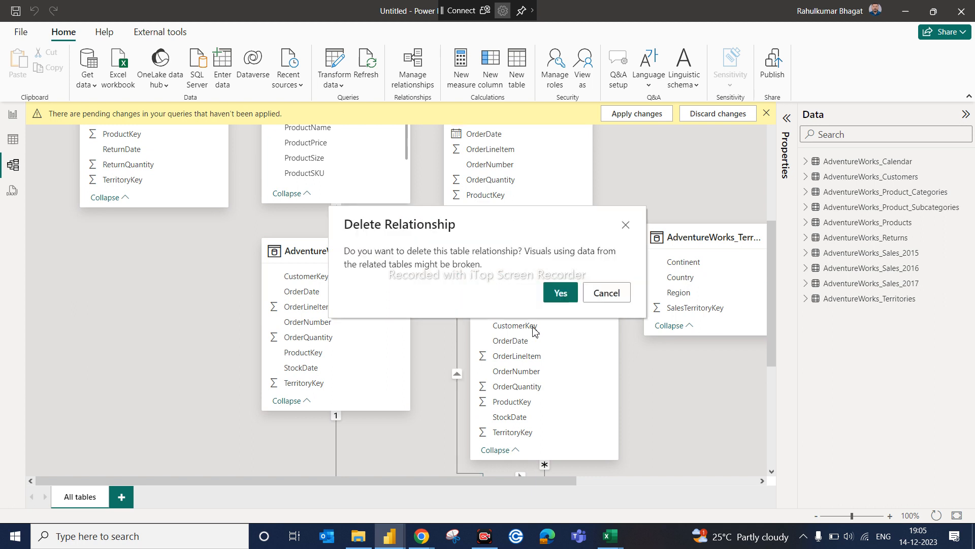
click(559, 293)
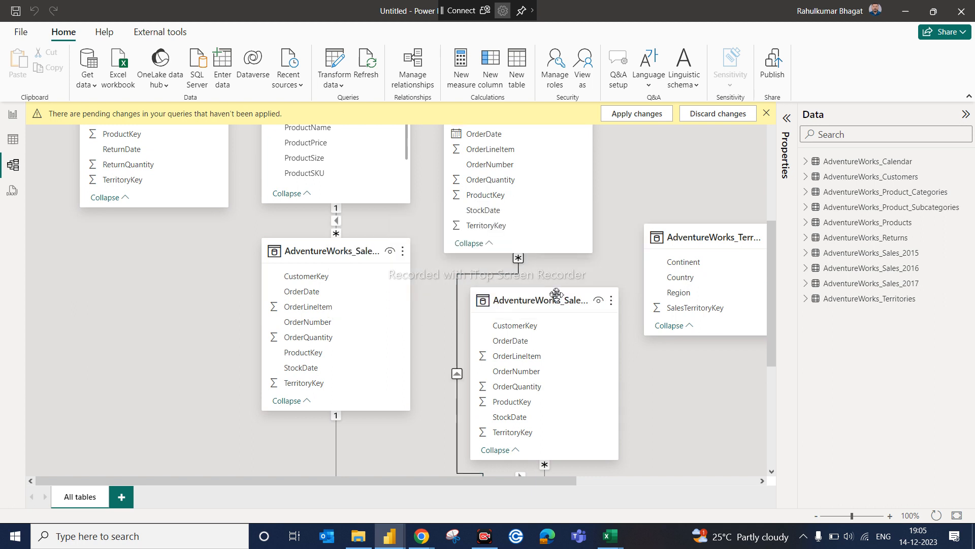
Step: Review the properties of the relationship between the Sales_2015 and Products tables, and delete that relationship
right_click(337, 223)
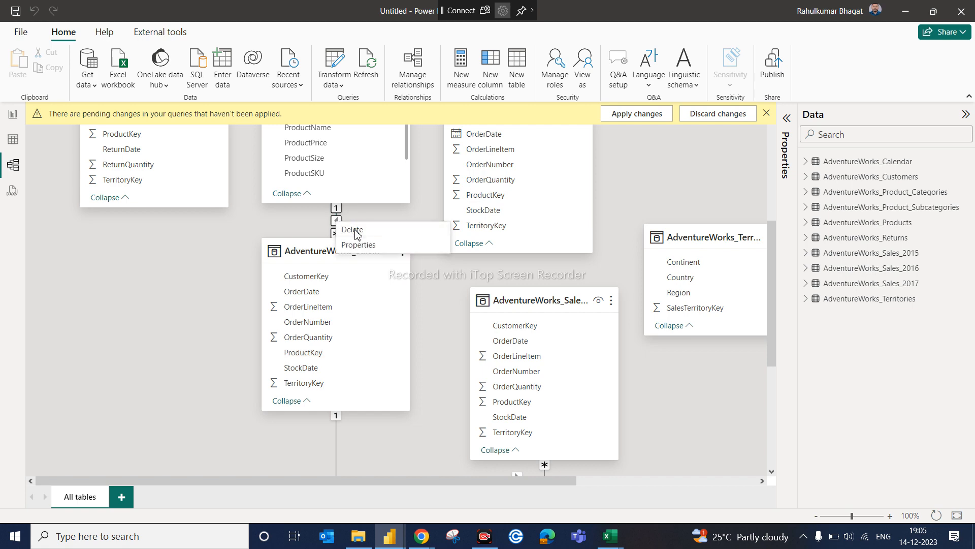
click(369, 241)
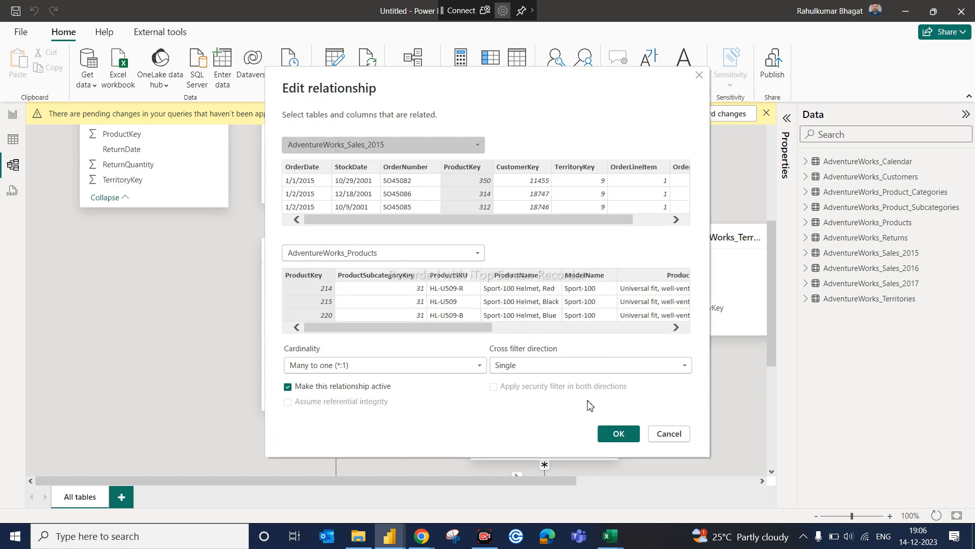
click(619, 433)
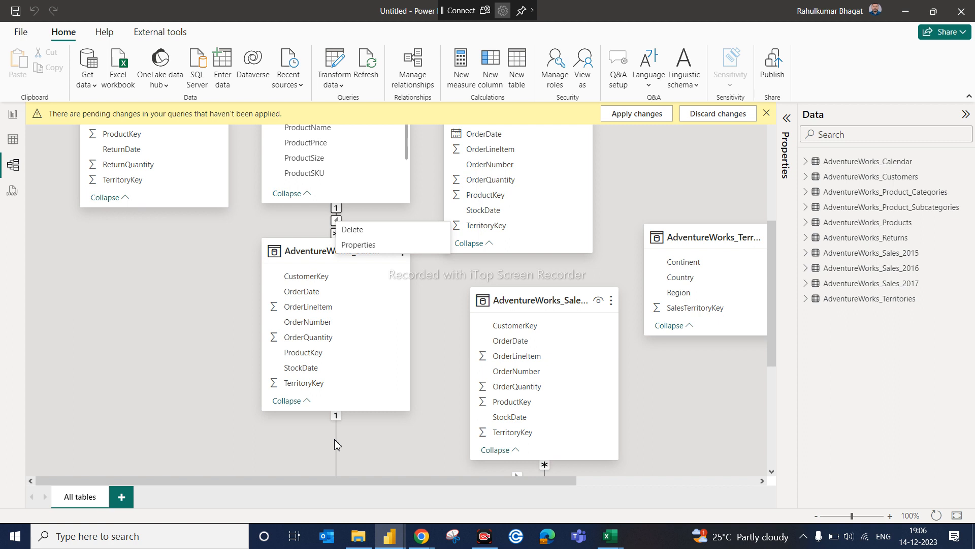
click(366, 230)
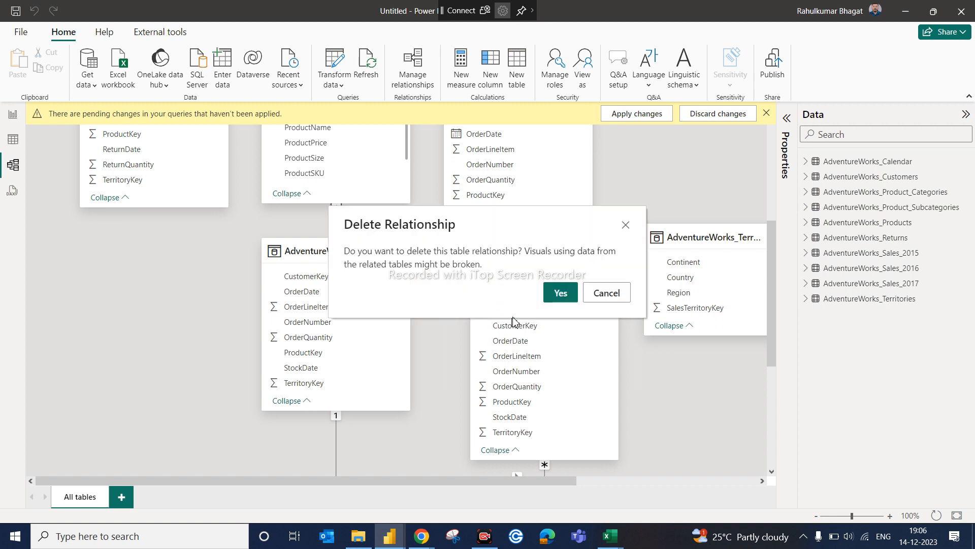
click(561, 293)
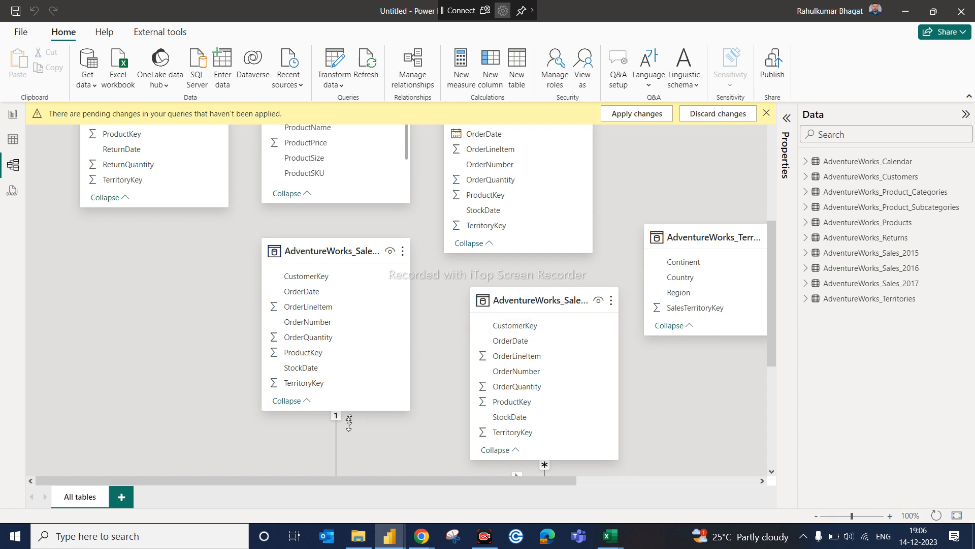
Step: Delete the relationship that runs down from the underside of the Sales_2015 table
right_click(334, 437)
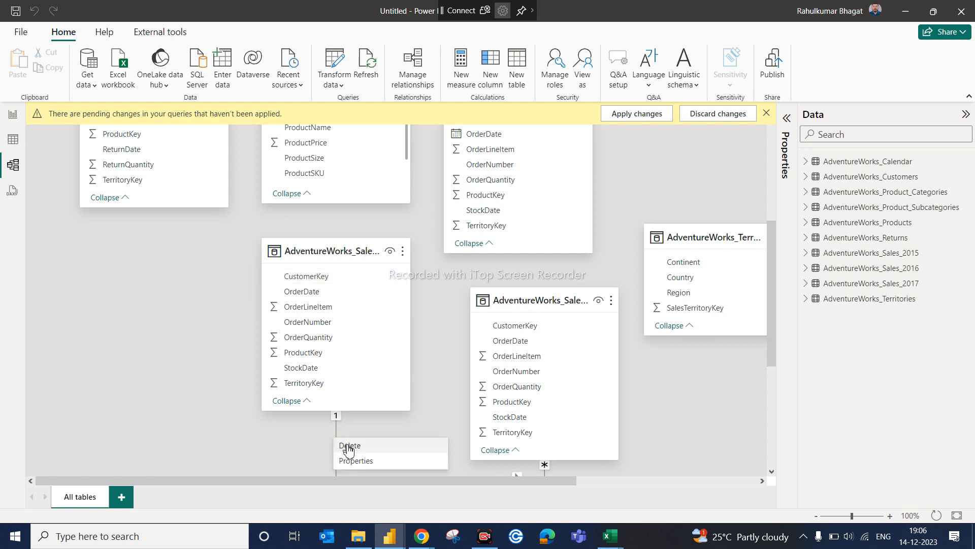
click(382, 432)
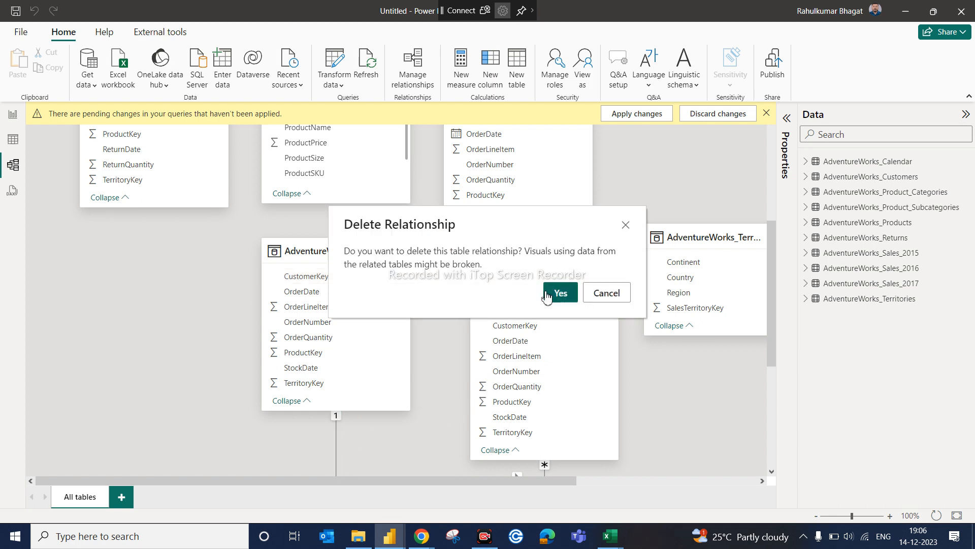
click(550, 291)
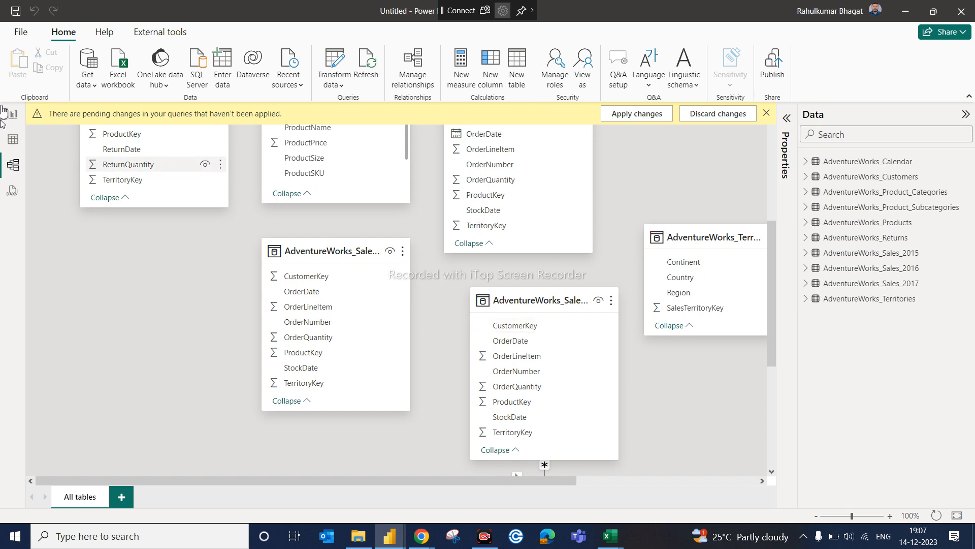
Step: Switch to Table view and apply the pending query changes
click(14, 148)
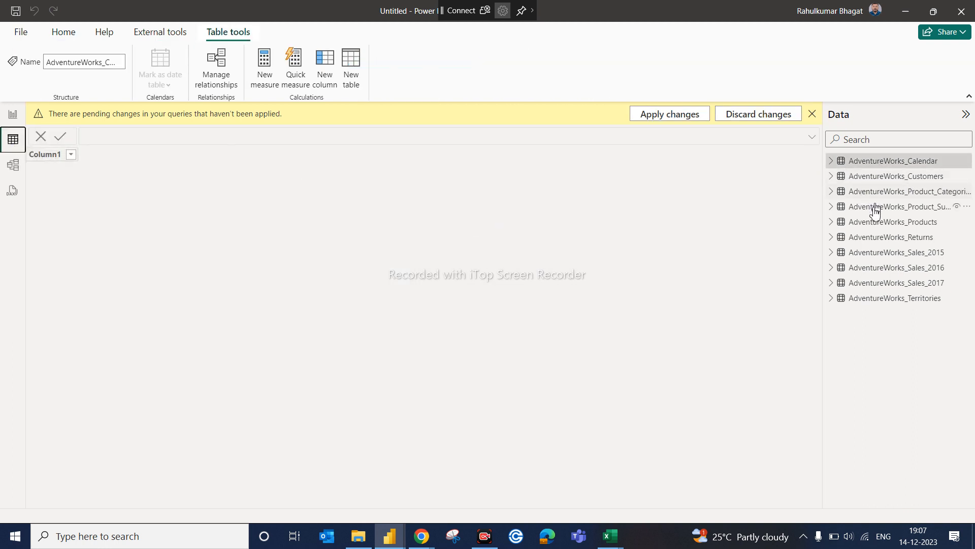
click(670, 116)
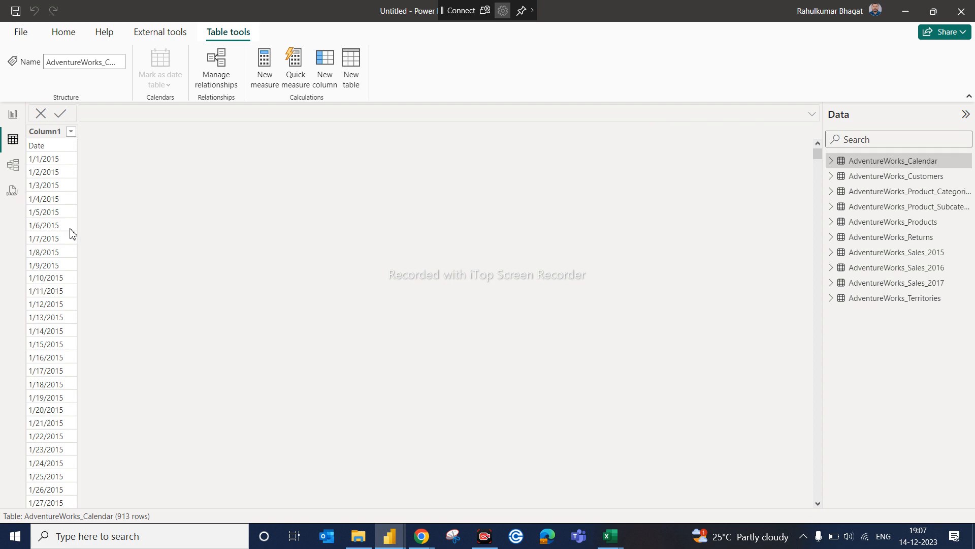
Step: Look at DAX query view, and review the current file's report settings and the global preview features in the Options dialog
click(12, 191)
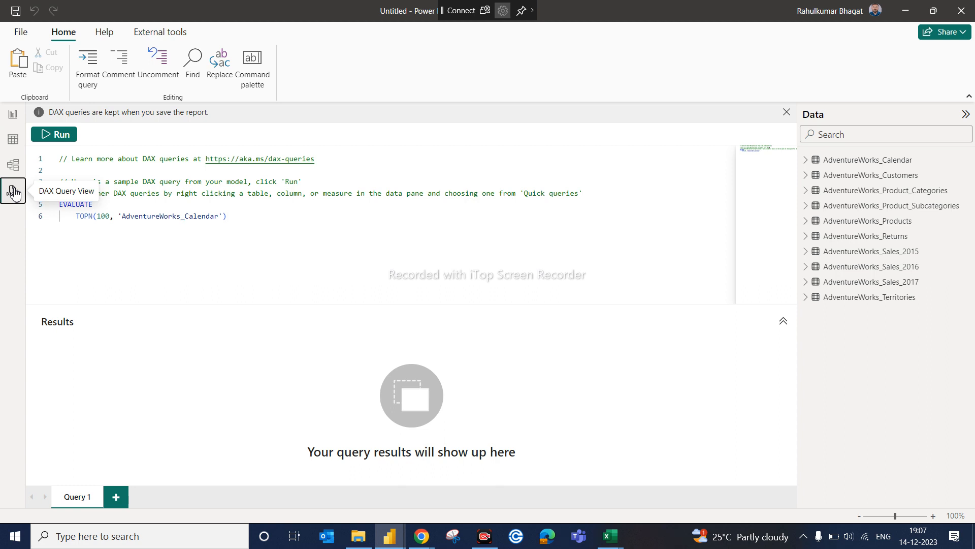
click(12, 140)
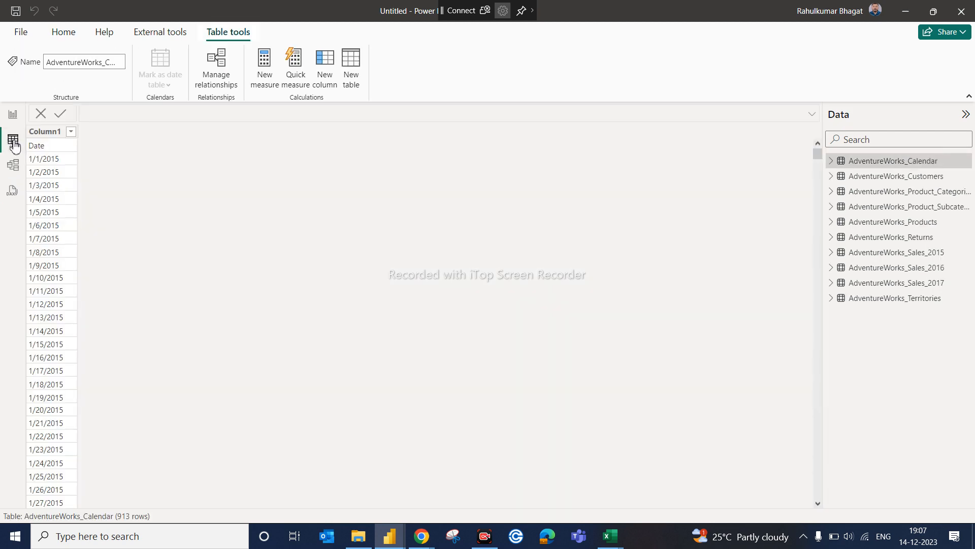
click(20, 33)
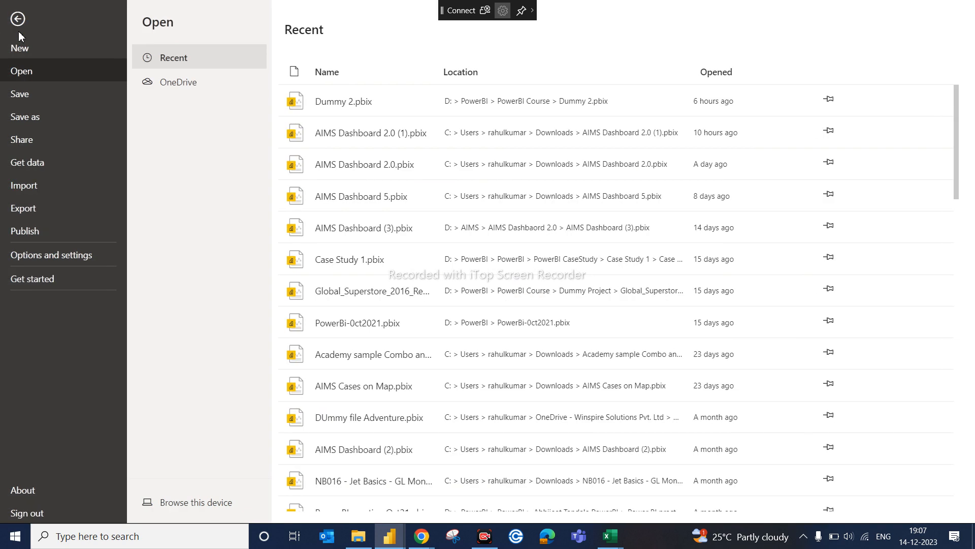
click(48, 255)
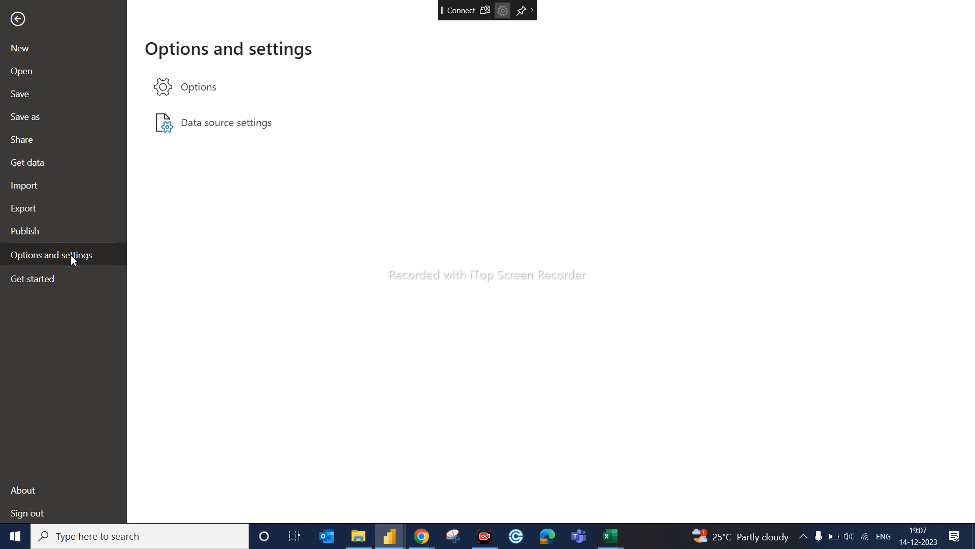
click(205, 100)
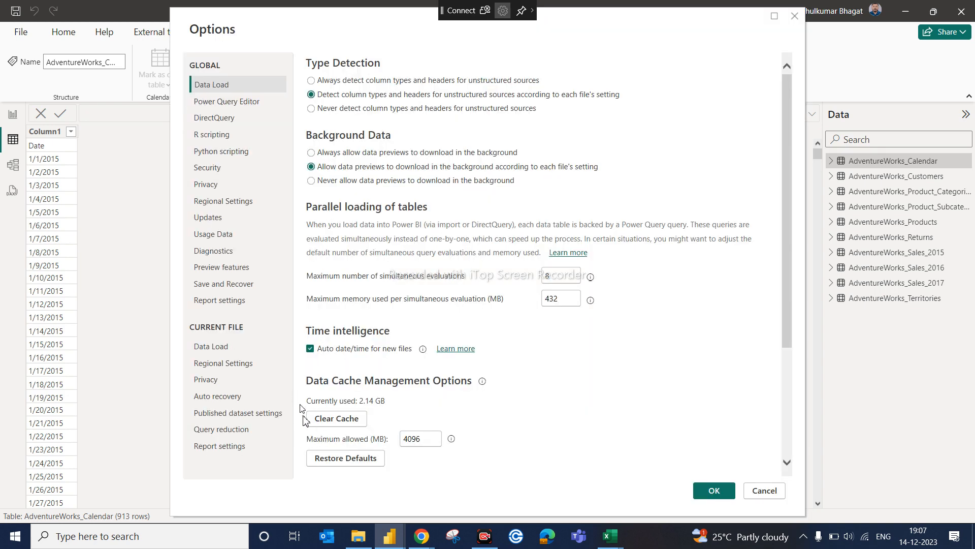
click(237, 446)
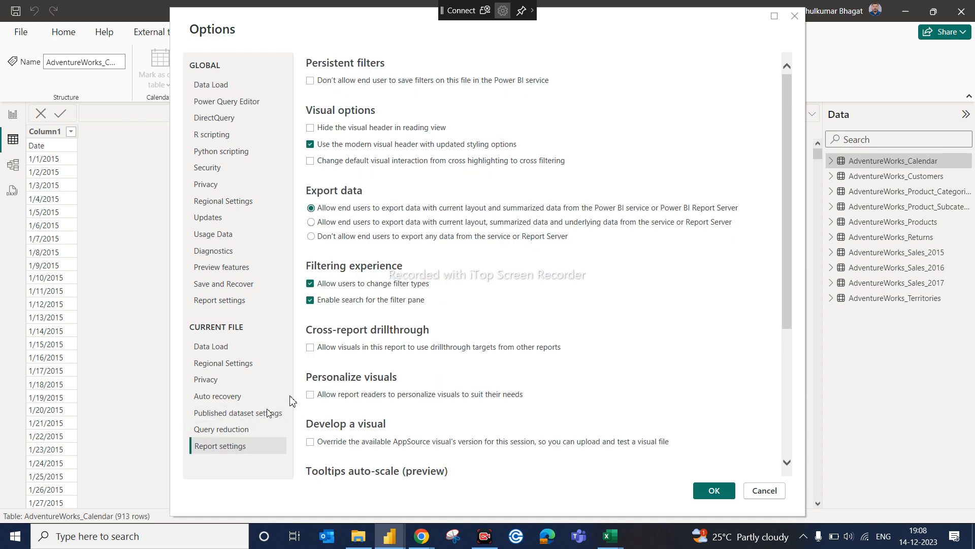
drag(787, 215, 782, 262)
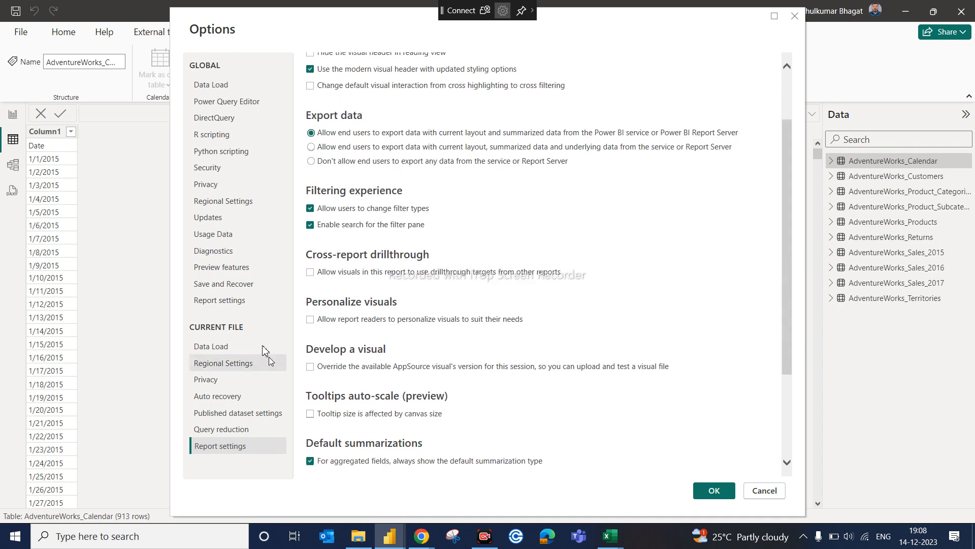
click(222, 267)
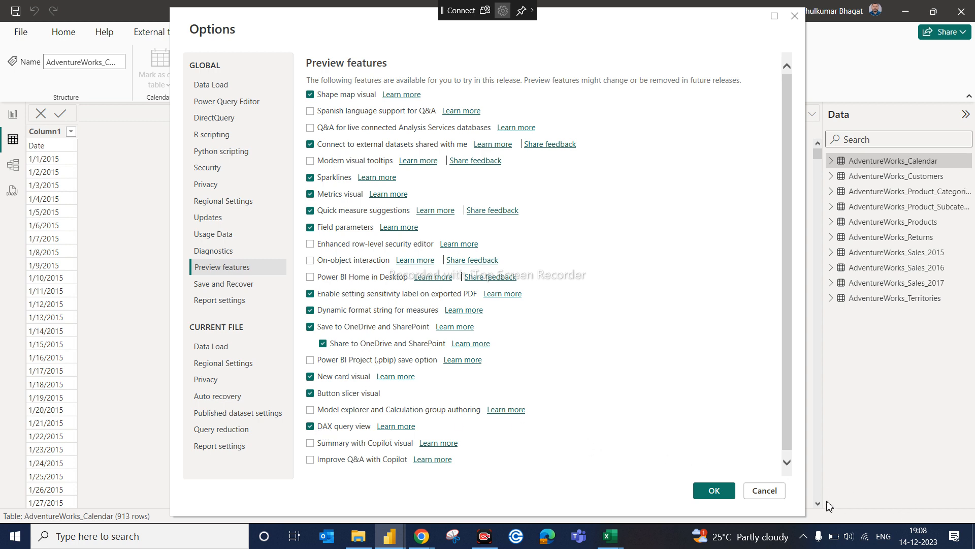
click(767, 492)
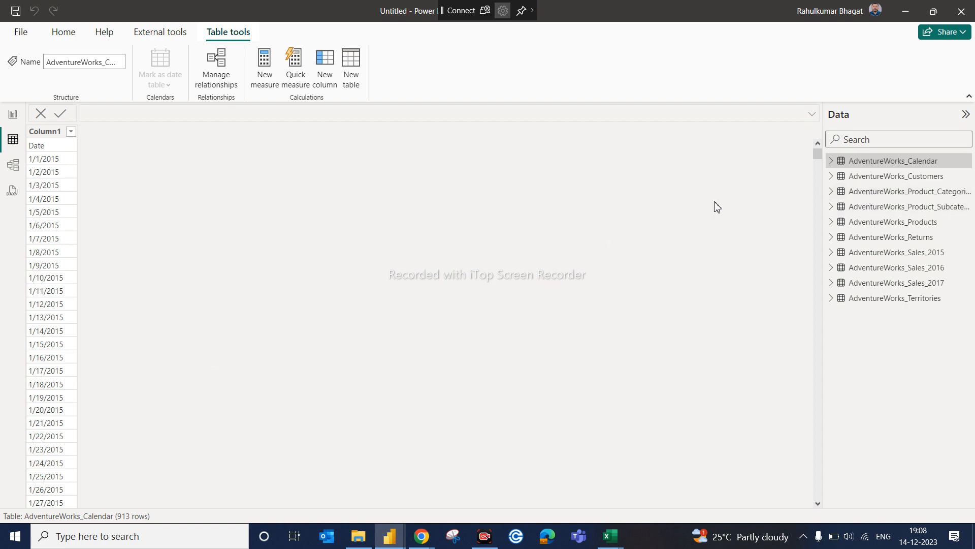
Step: Compare the table diagram in Model view with the blank canvas in Report view, finishing in Report view
click(16, 165)
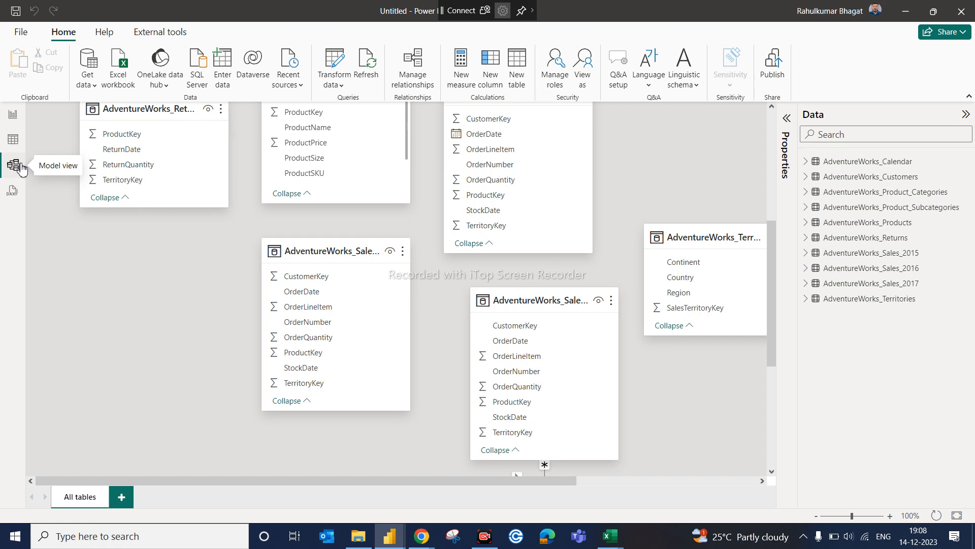
click(12, 117)
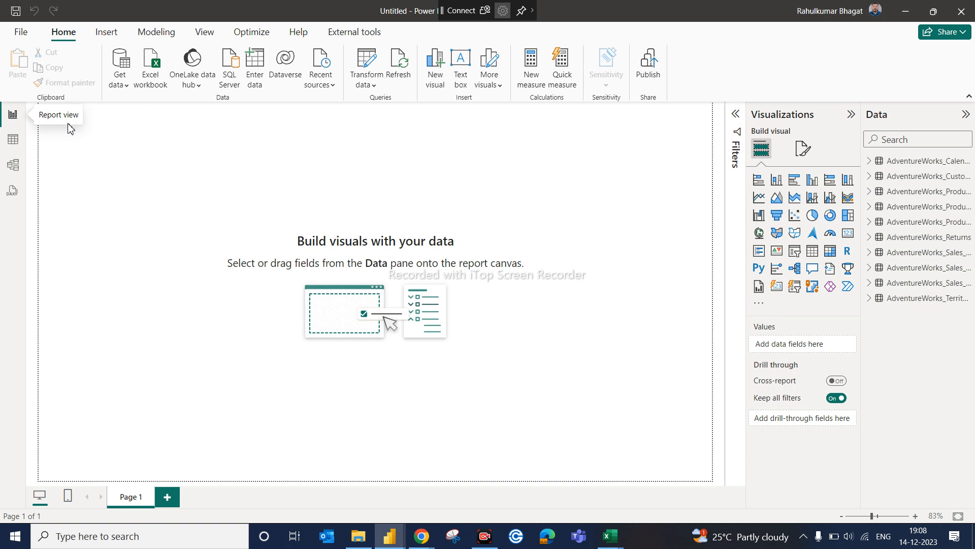
click(14, 171)
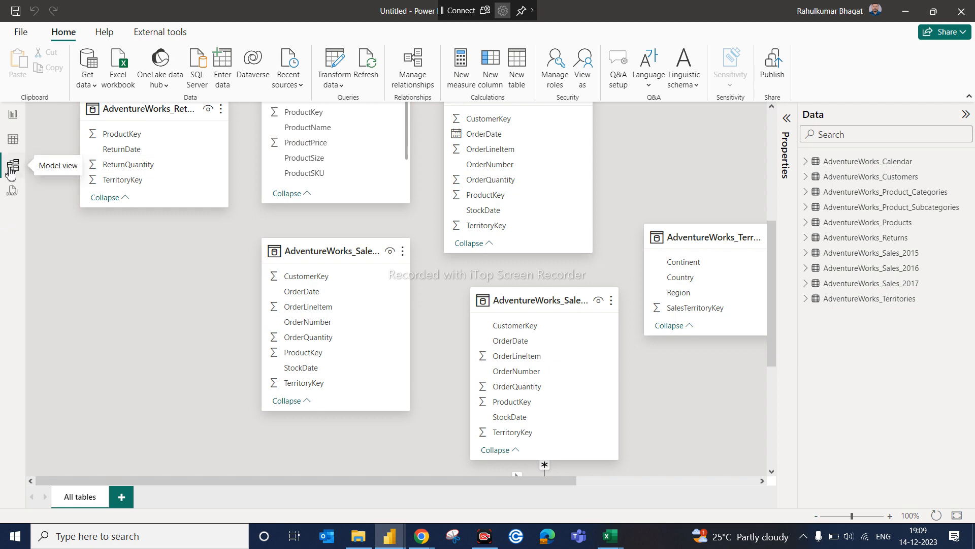
click(13, 124)
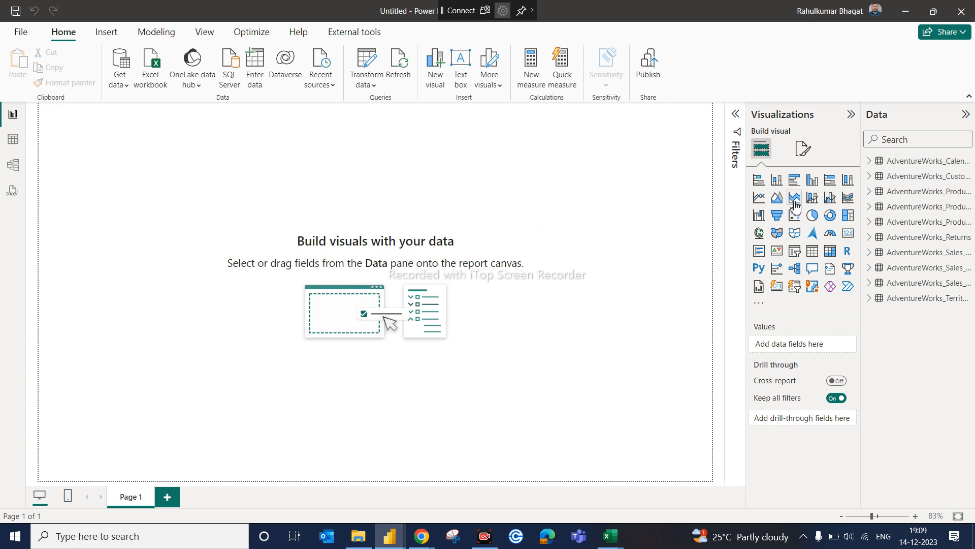
Step: Add a stacked column chart near the middle of the page with FirstName from the Customers table on its X-axis
click(777, 181)
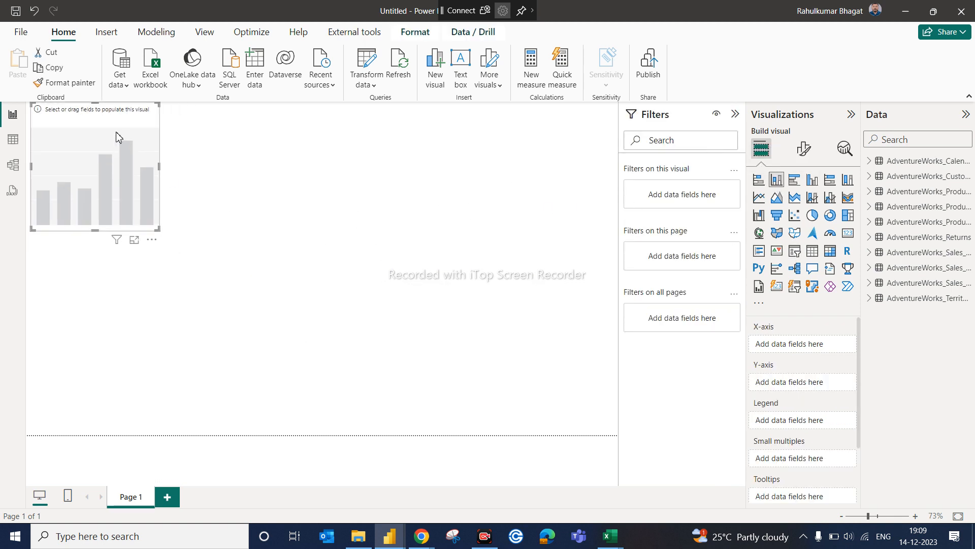
drag(118, 138, 374, 188)
click(924, 143)
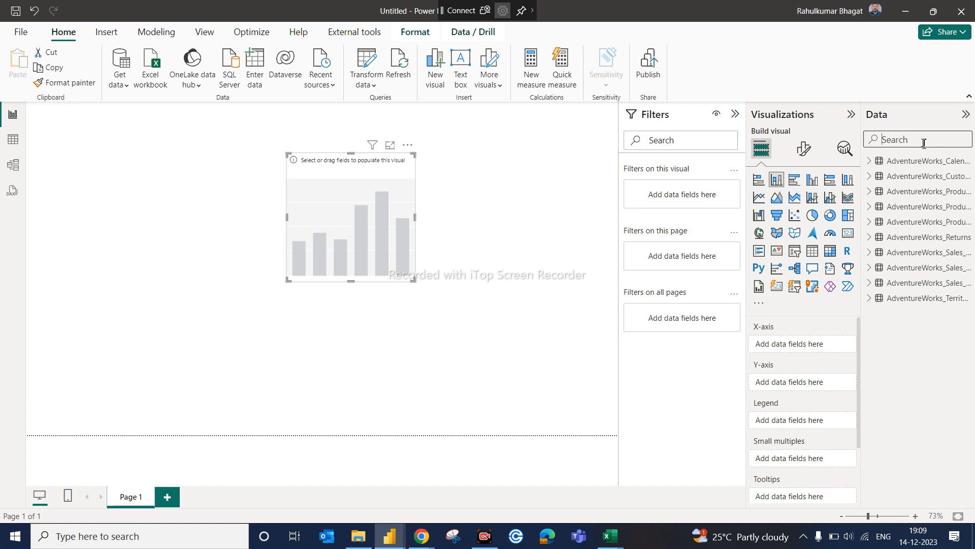
text(cust)
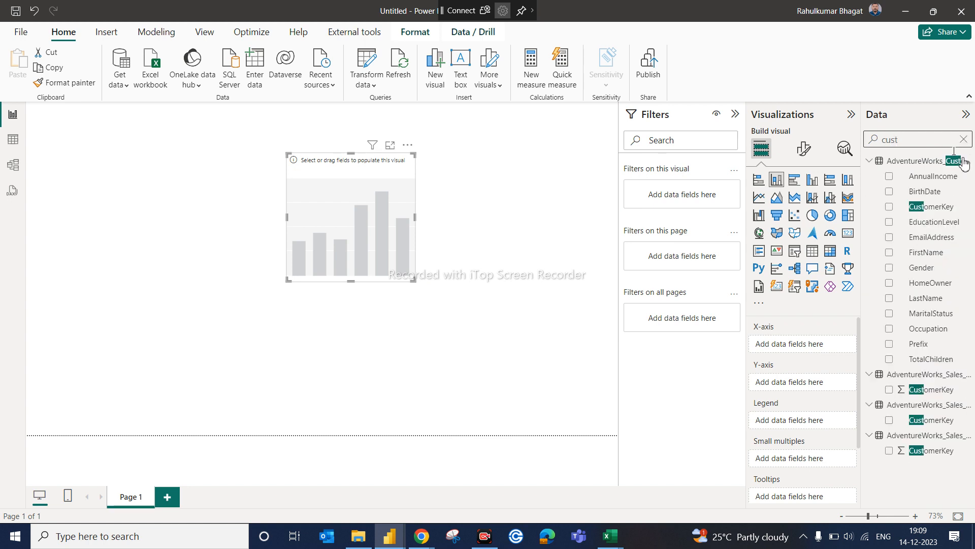
click(925, 257)
drag(926, 256, 801, 342)
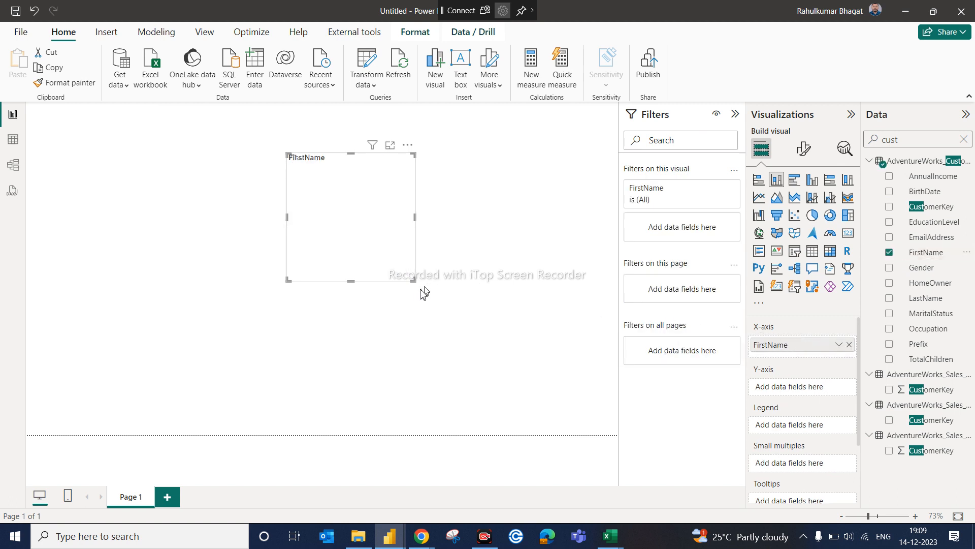
Step: Enlarge the FirstName visual and convert it to a table placed near the middle of the page
drag(412, 283, 464, 344)
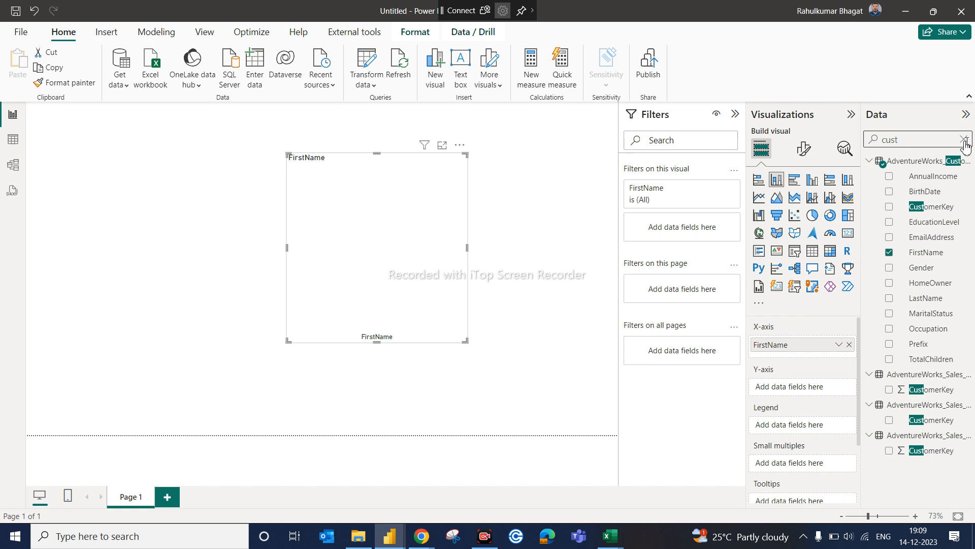
click(965, 140)
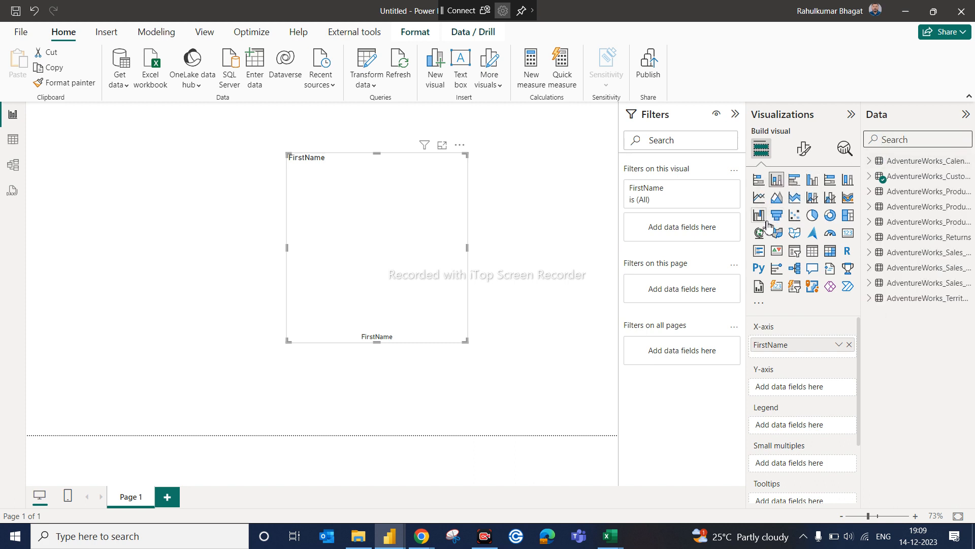
click(812, 250)
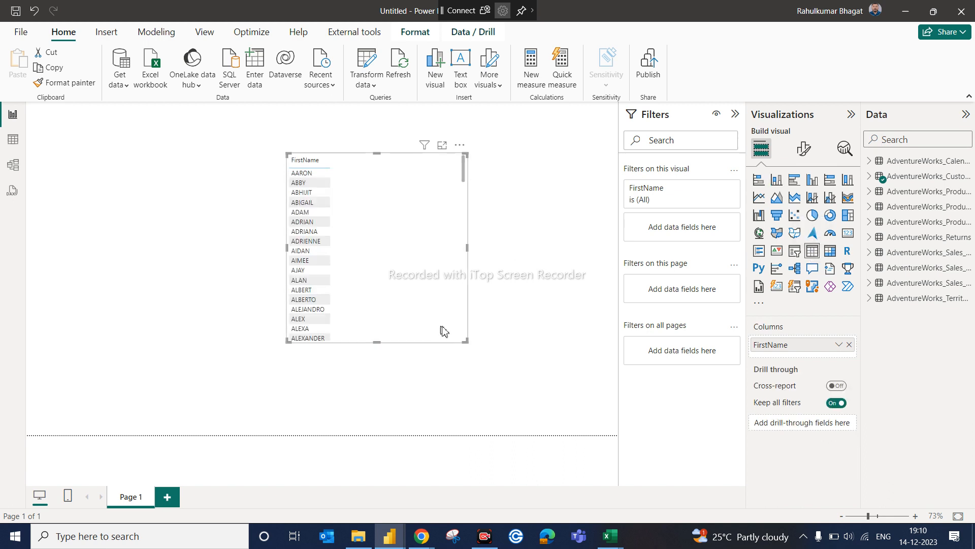
drag(441, 318, 377, 358)
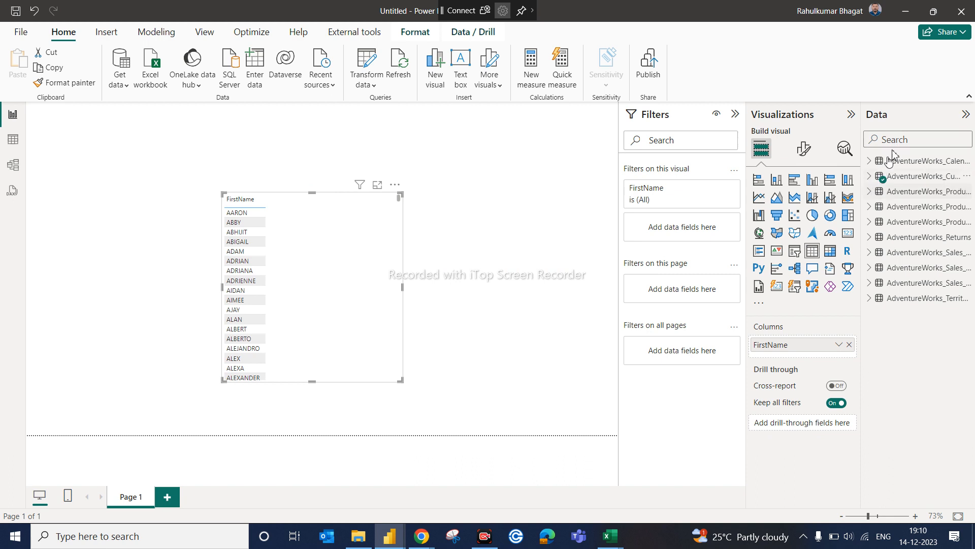
Step: Search the data fields for "price" and add ProductPrice from the Products table to the FirstName table visual
click(878, 254)
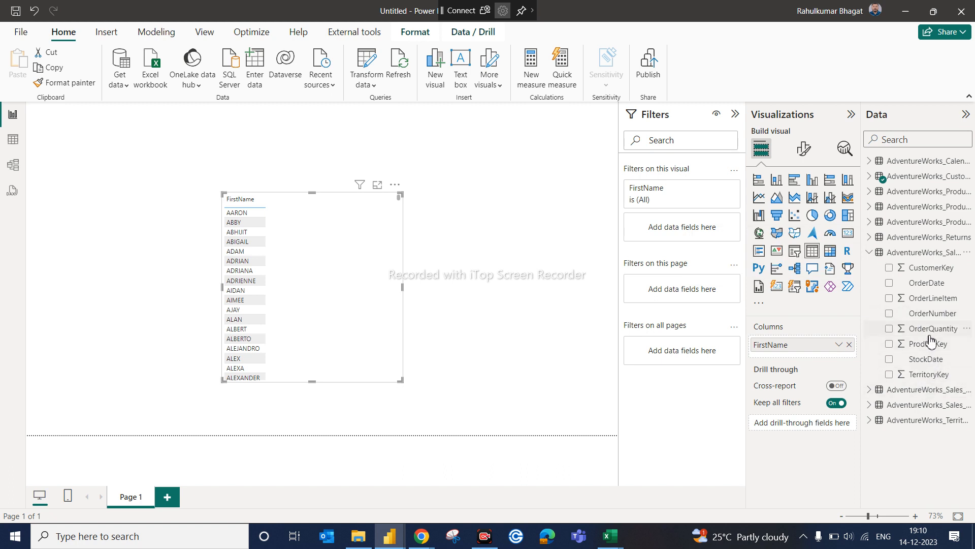
click(871, 255)
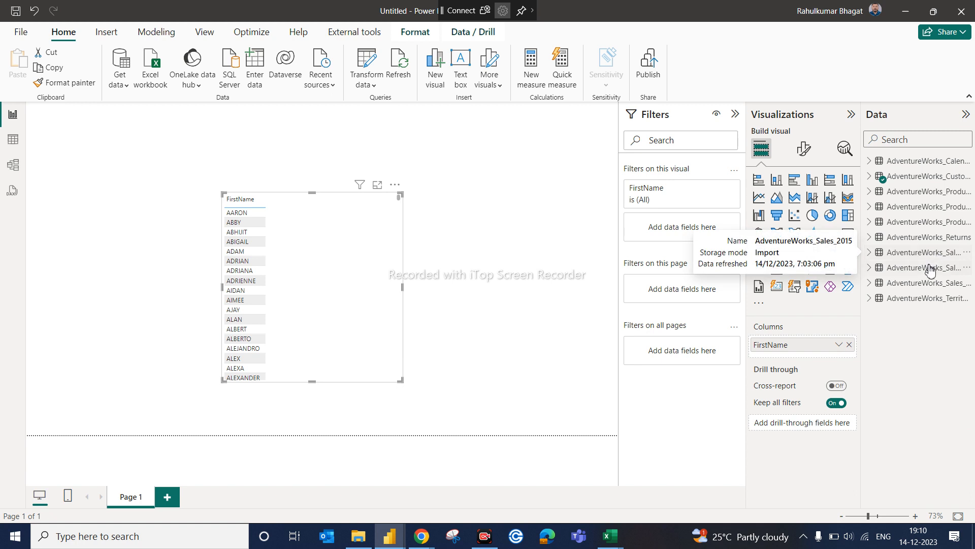
click(884, 268)
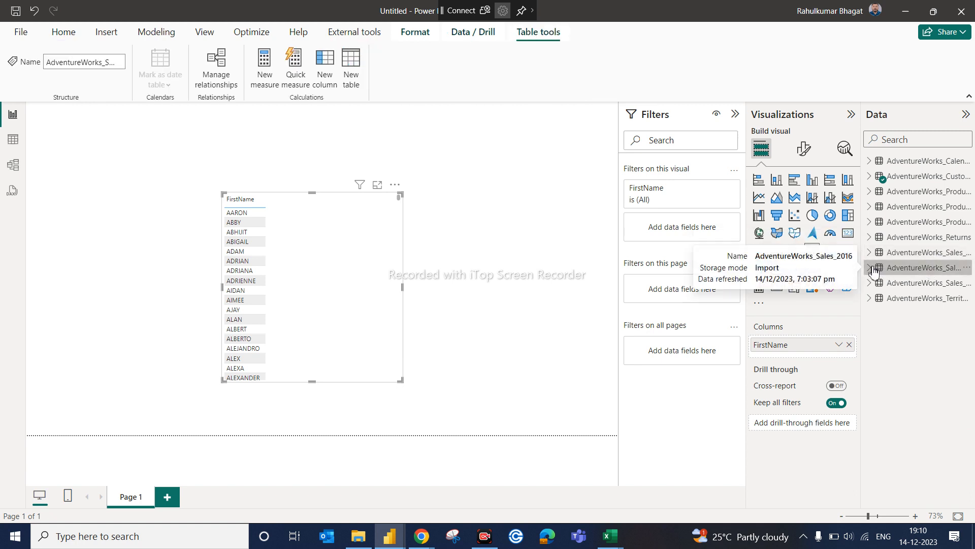
click(872, 270)
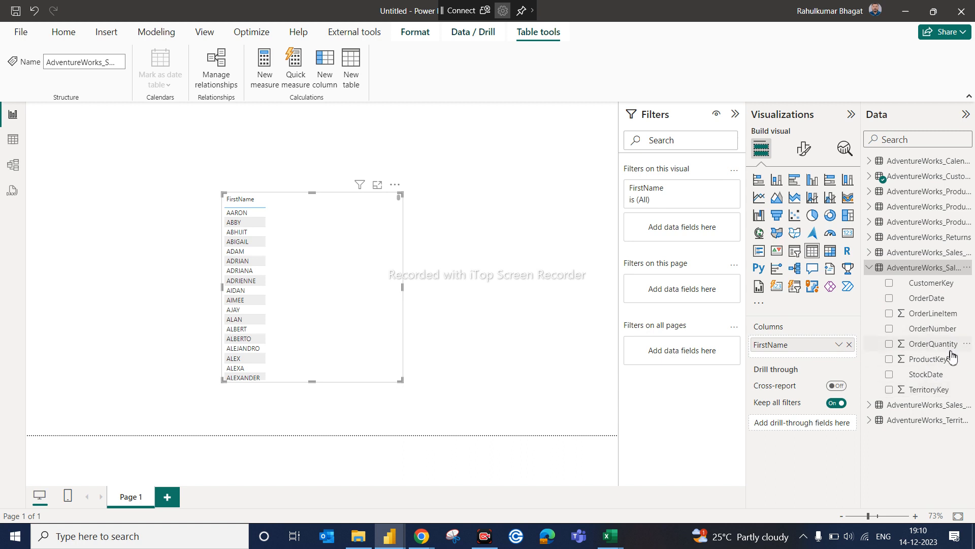
click(904, 139)
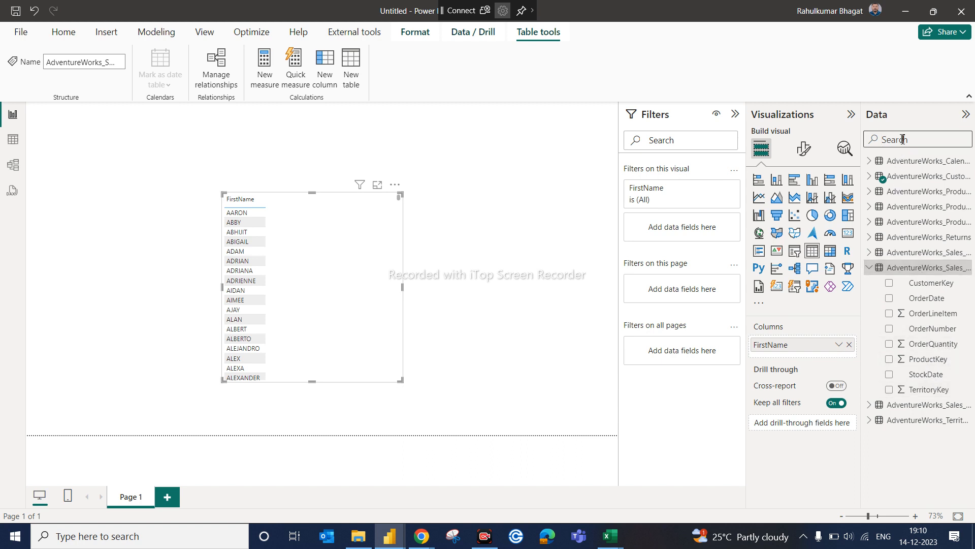
text(price)
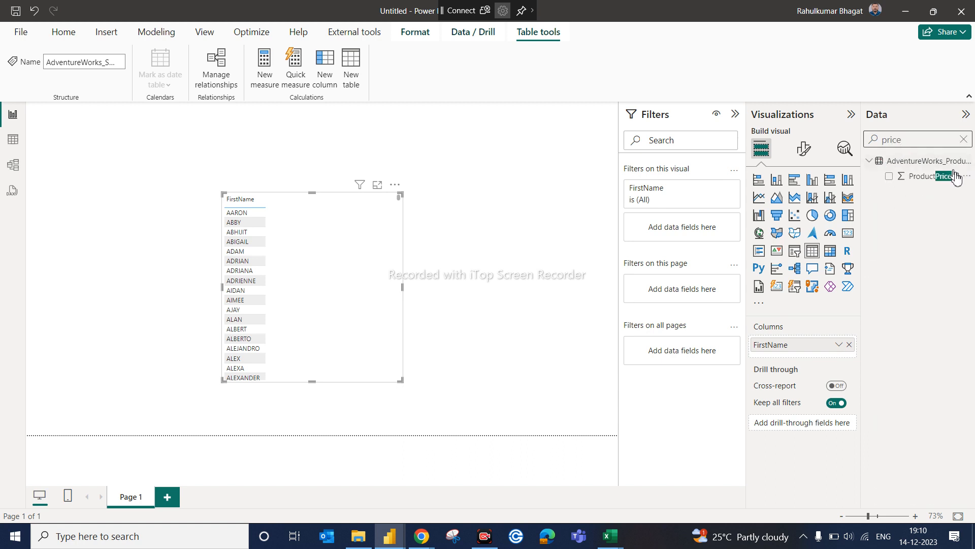
drag(926, 178, 820, 352)
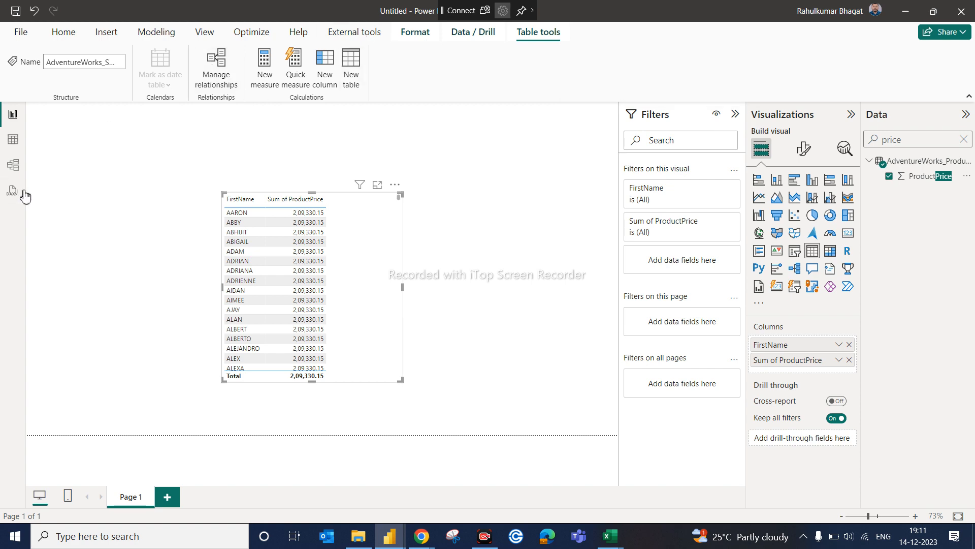
Step: Compare the table diagram in Model view, the rows in Table view and the visual in Report view, finishing in Report view
click(11, 166)
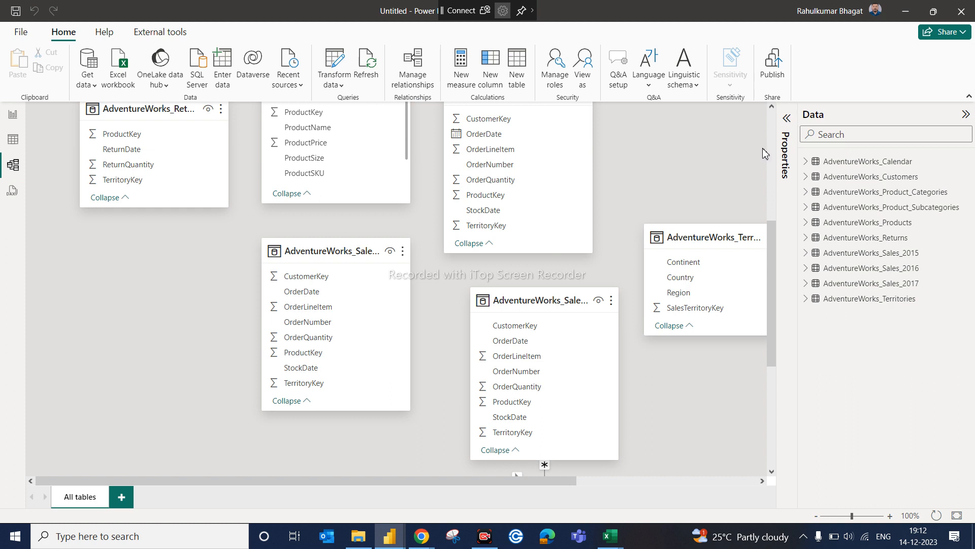
click(9, 145)
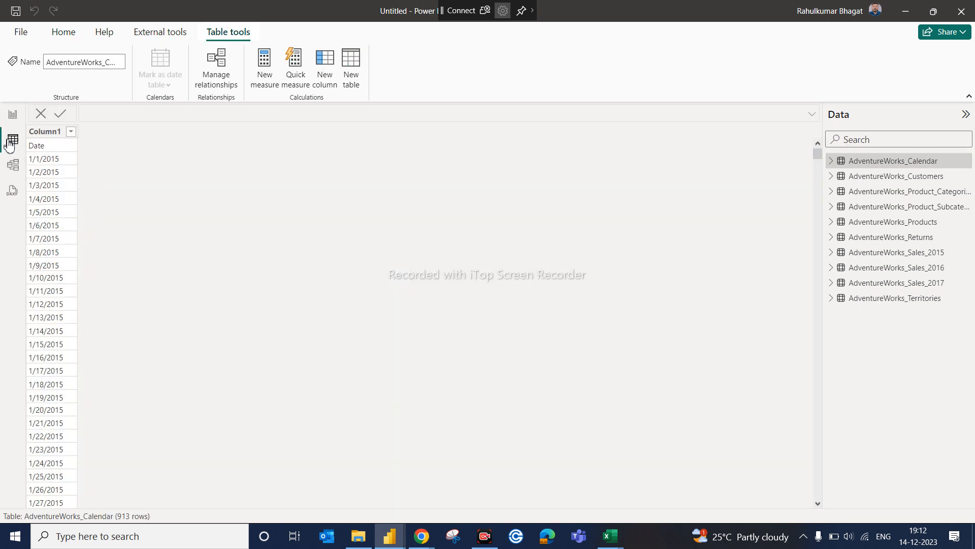
click(13, 164)
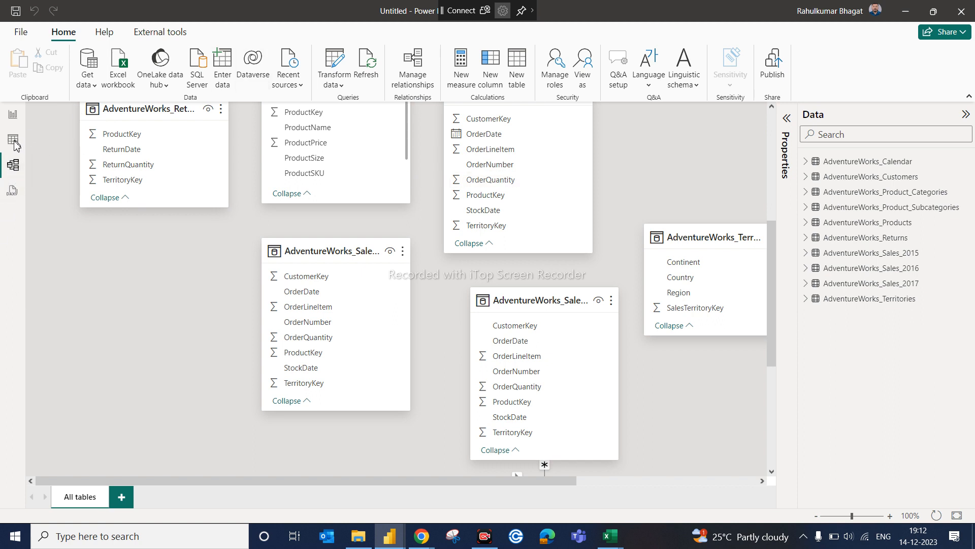
click(14, 115)
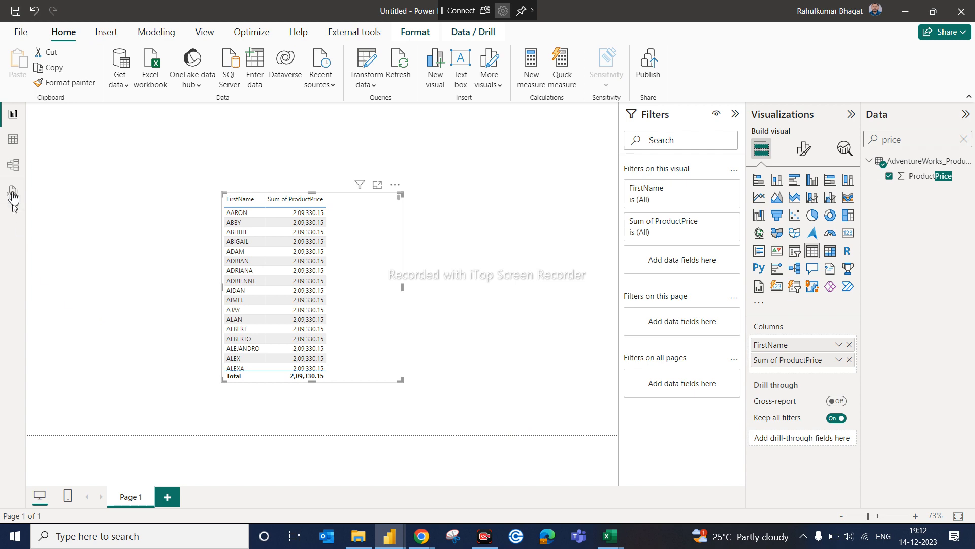
click(13, 142)
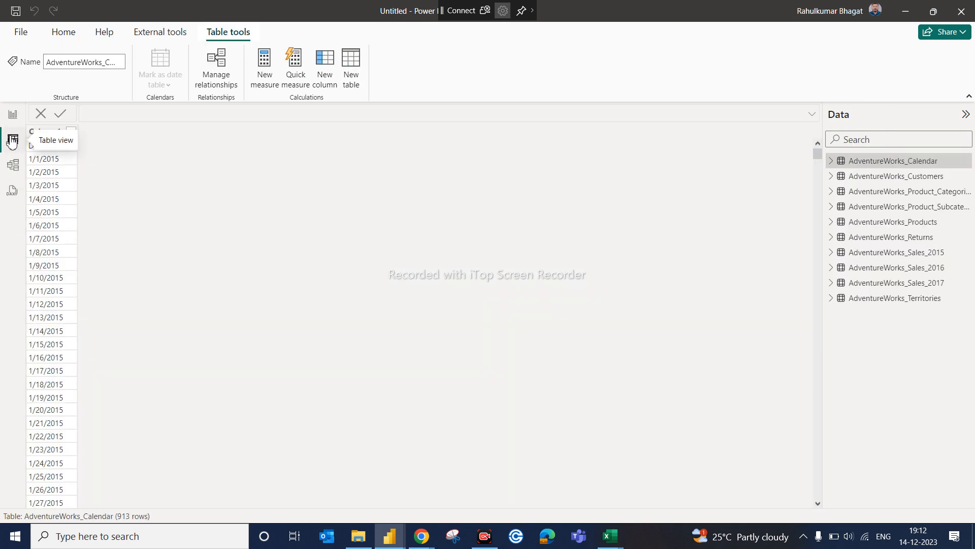
click(12, 167)
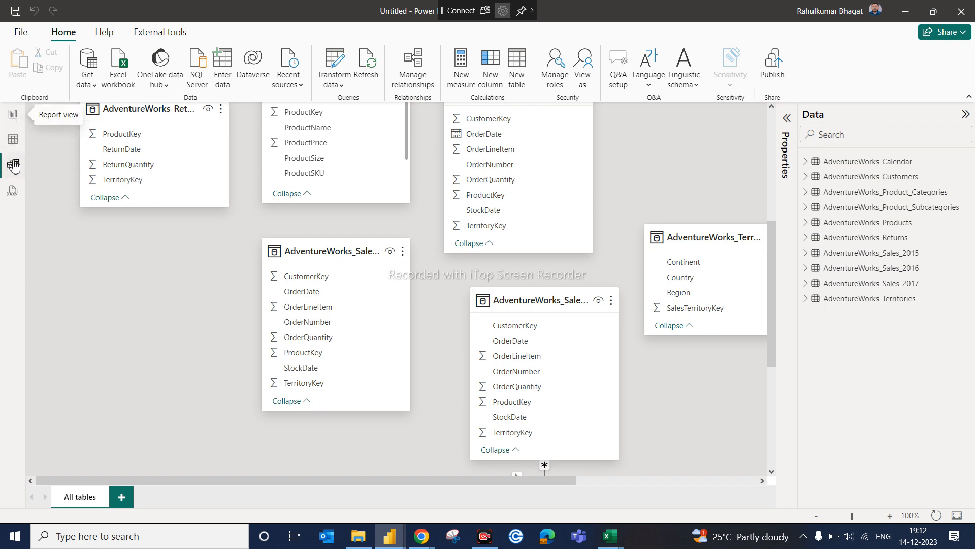
click(19, 111)
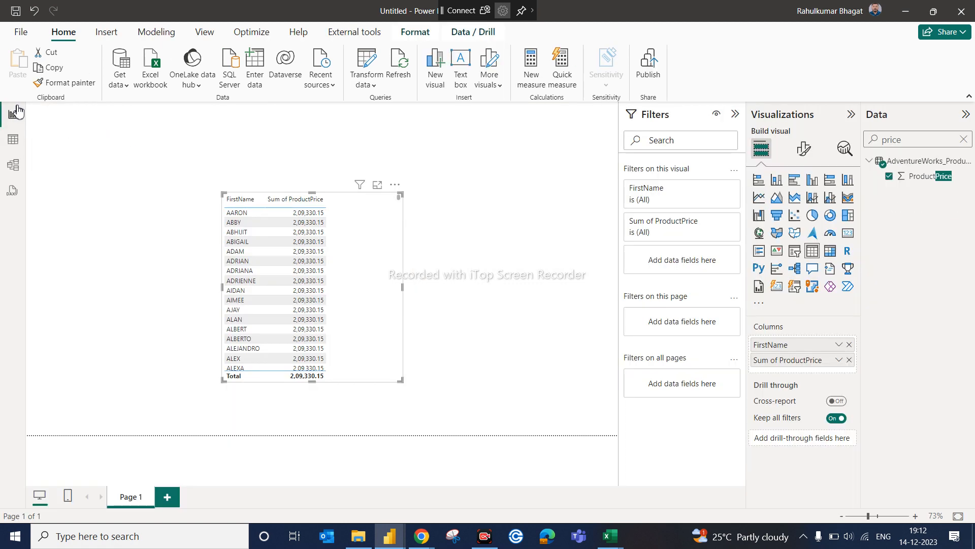
Step: Look through the Customers, Product_Categories and Product_Subcategories tables in Table view, and return to the diagram in Model view
click(13, 140)
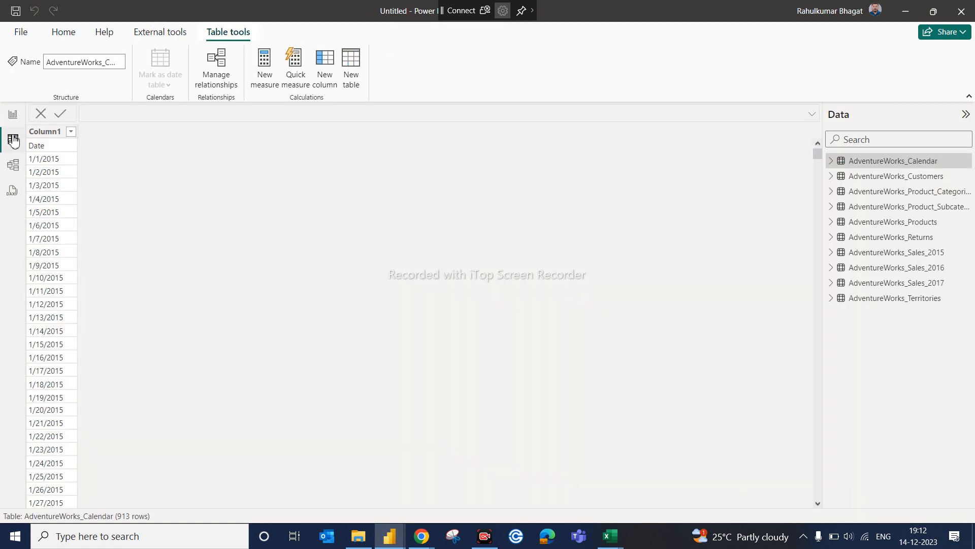
click(13, 165)
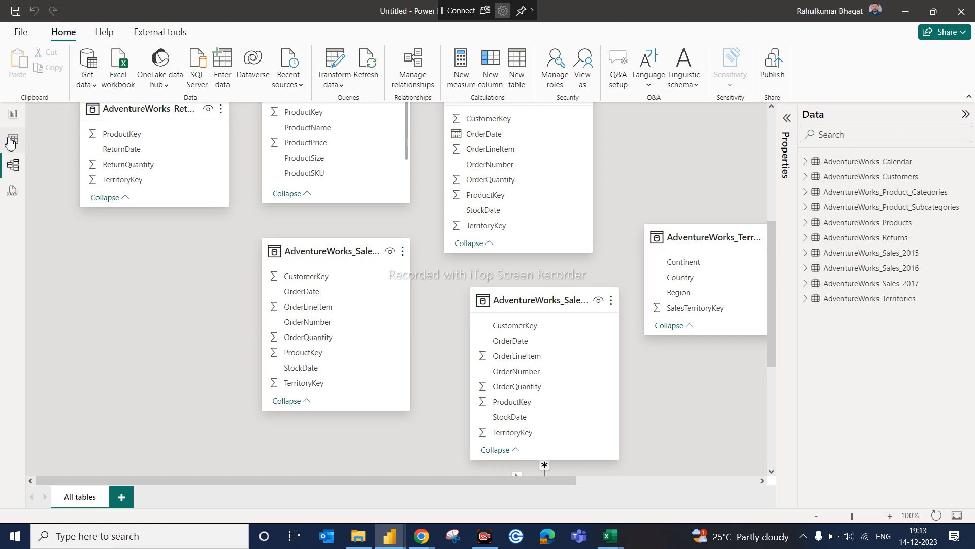
click(12, 140)
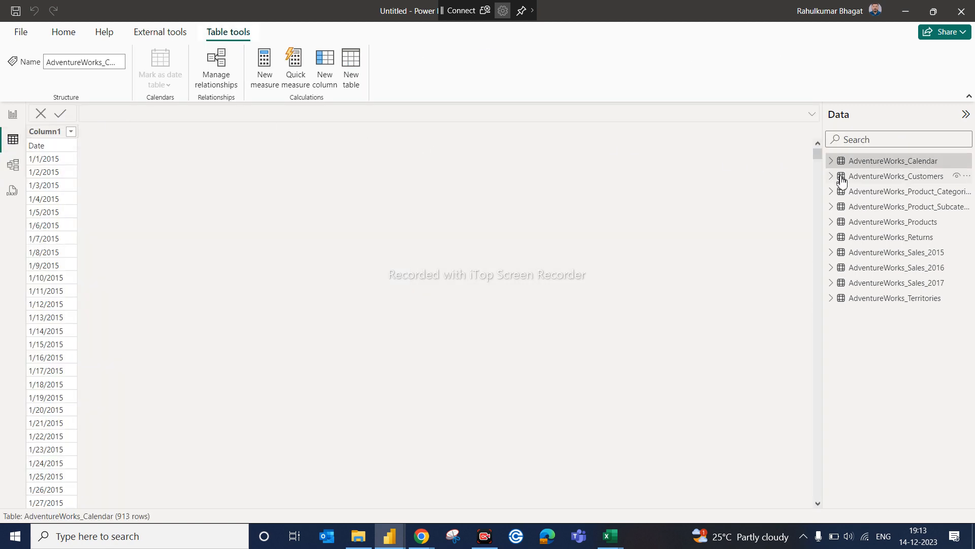
click(885, 182)
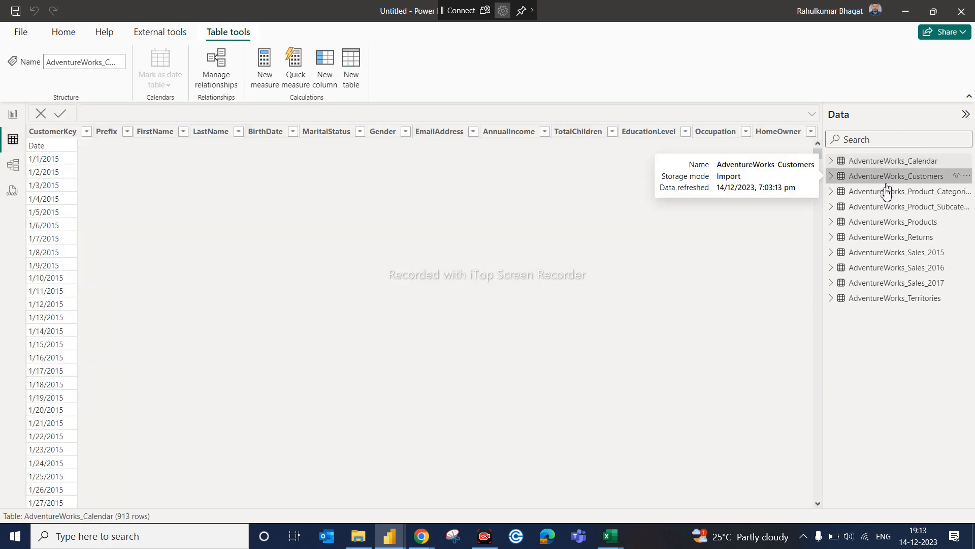
click(885, 192)
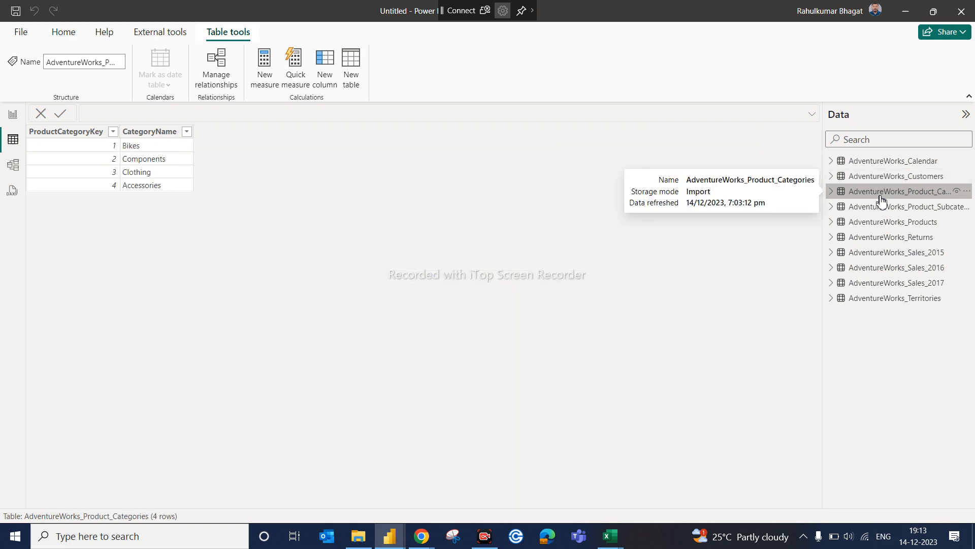
click(881, 207)
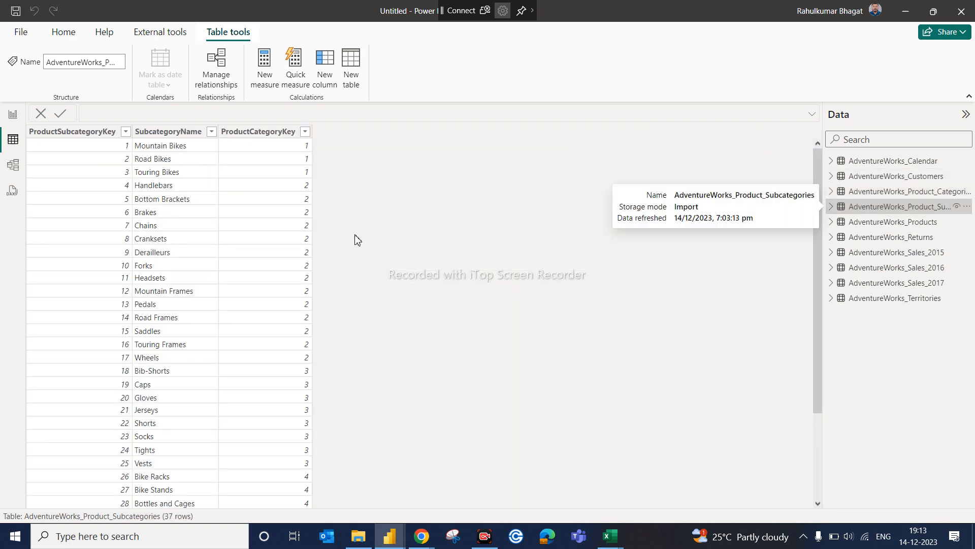
click(13, 173)
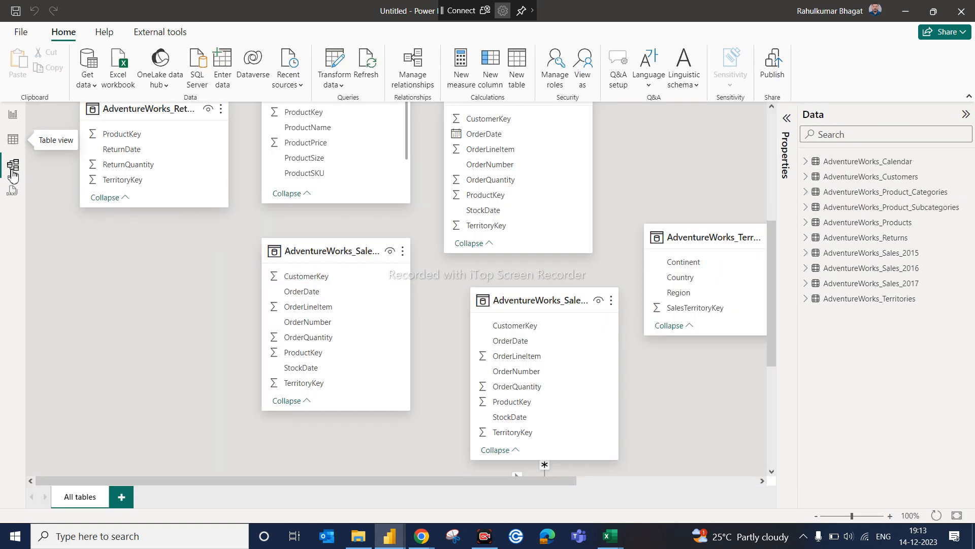
mouse_move(104, 148)
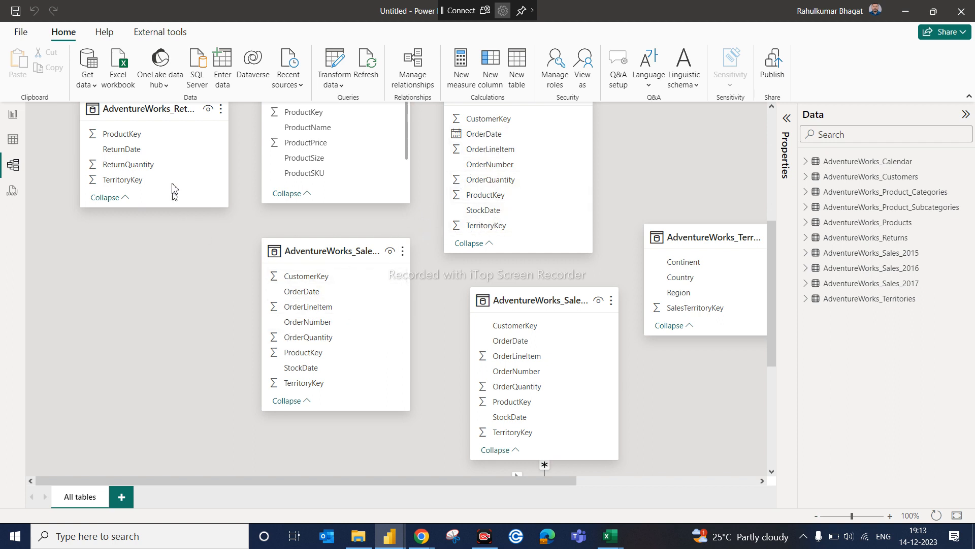
Step: Clear the "price" field search in Report view, and examine the CustomerKey column of AdventureWorks_Customers in Table view
click(13, 116)
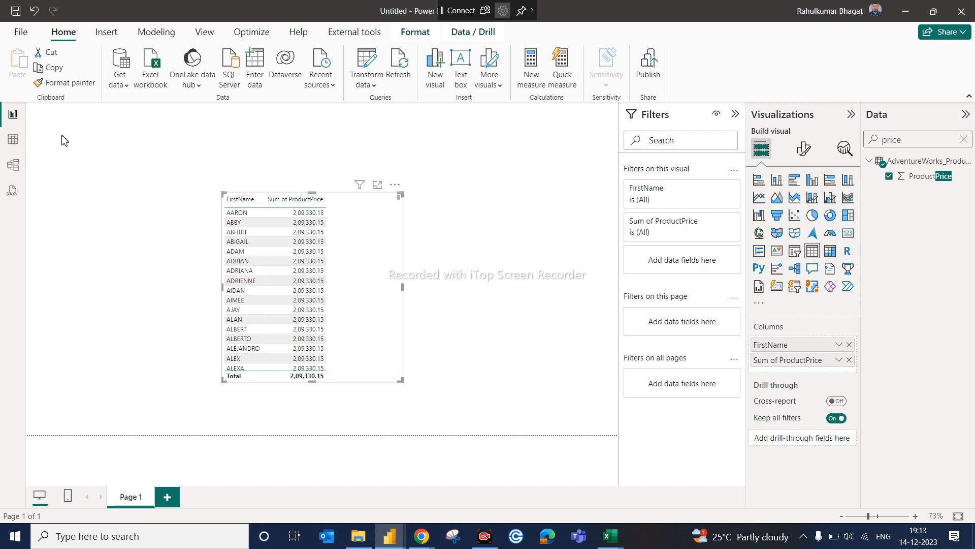
click(964, 145)
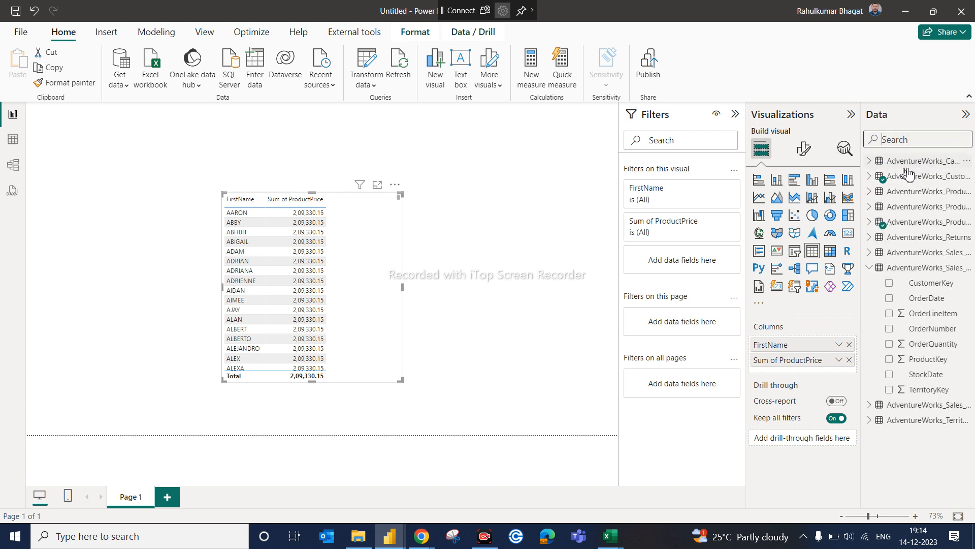
click(11, 140)
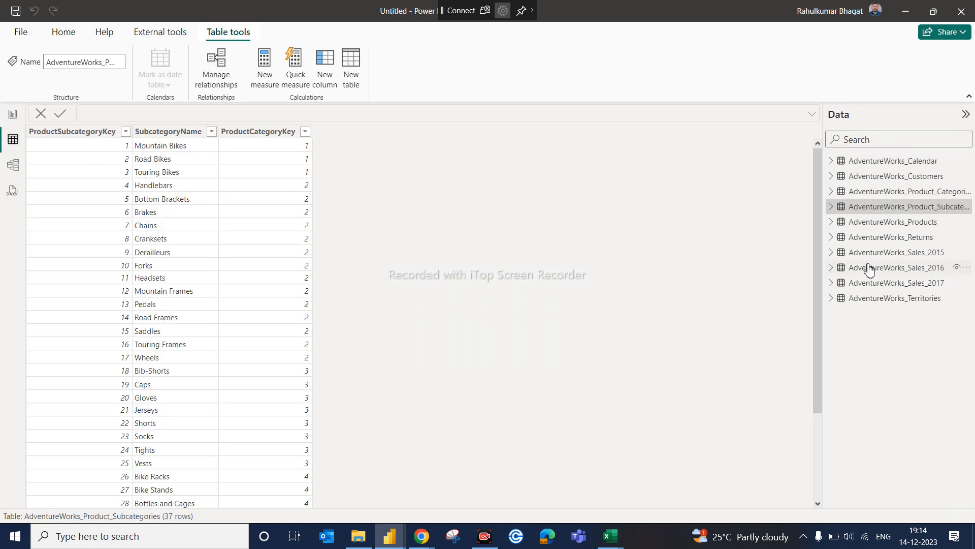
click(918, 177)
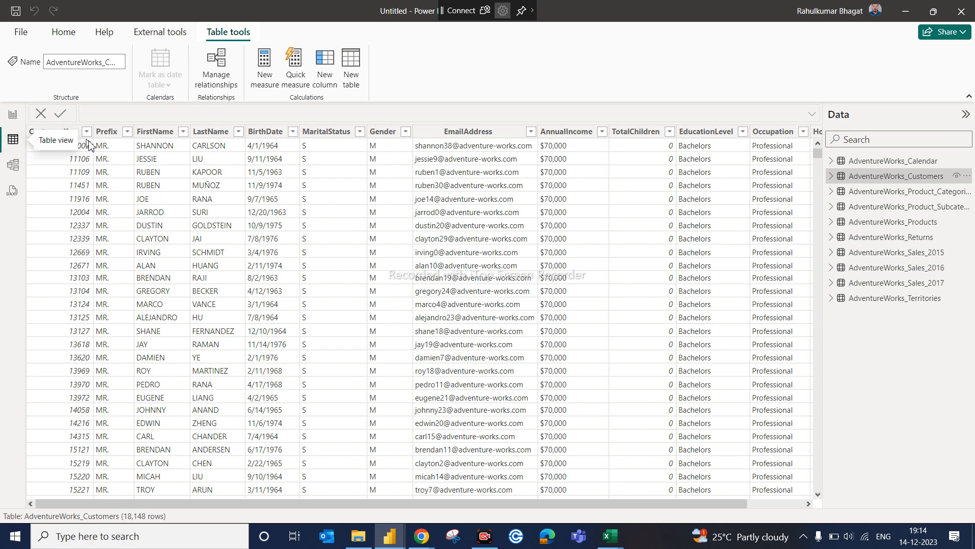
click(73, 133)
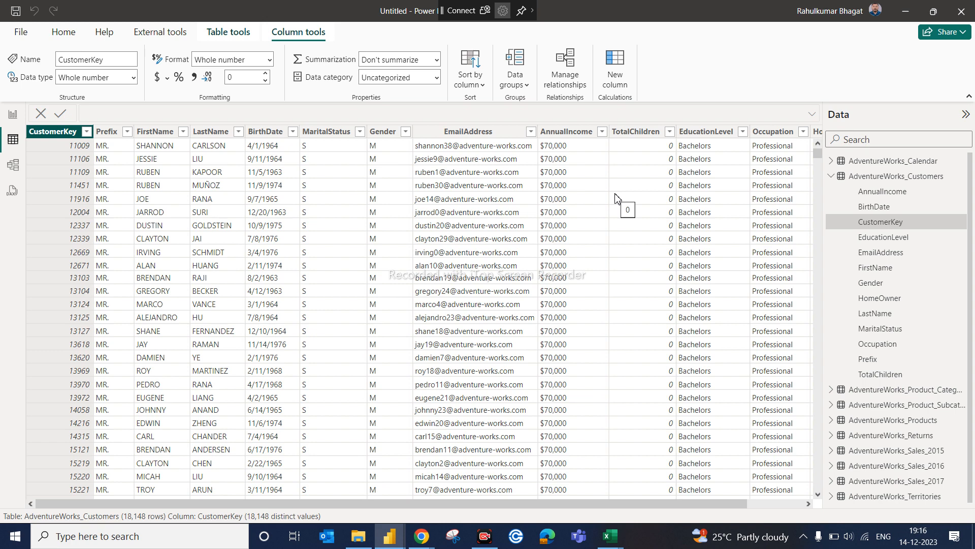
Step: Return to Report view and save the report in the PowerBI Course folder under a file name starting with "Dummy"
click(13, 117)
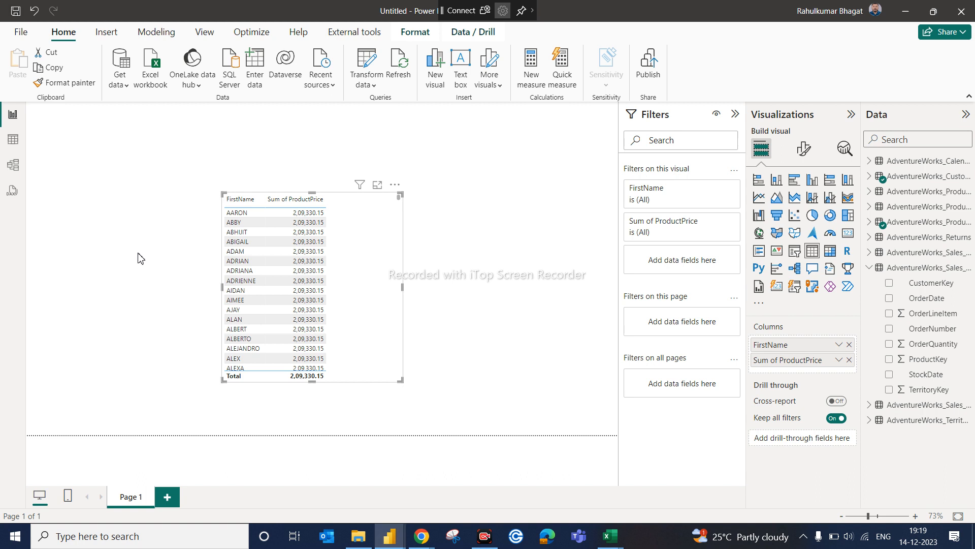
key(ctrl+s)
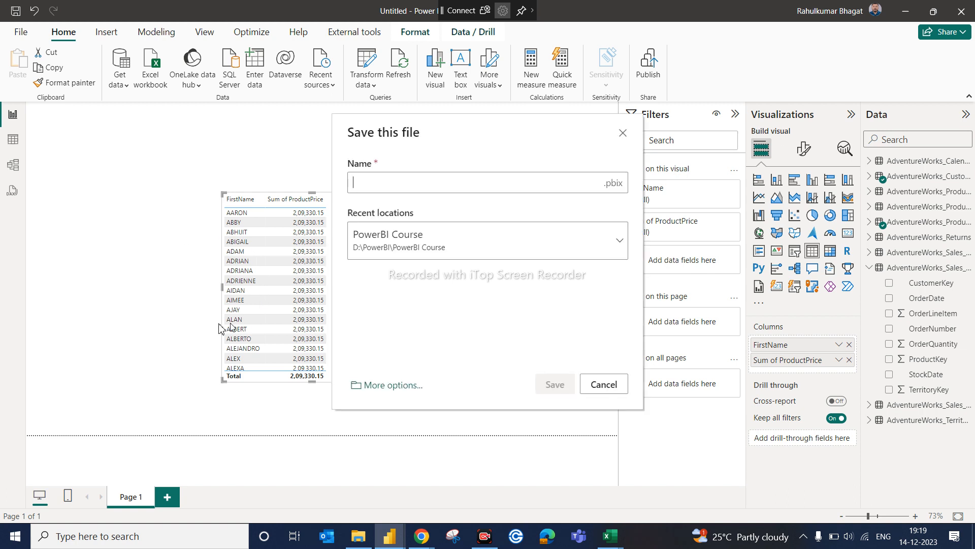
click(481, 246)
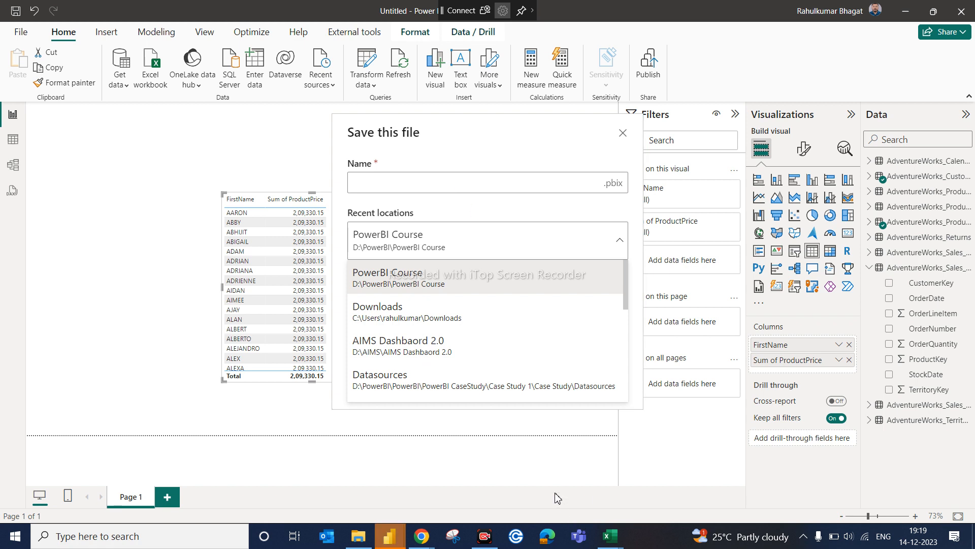
click(497, 281)
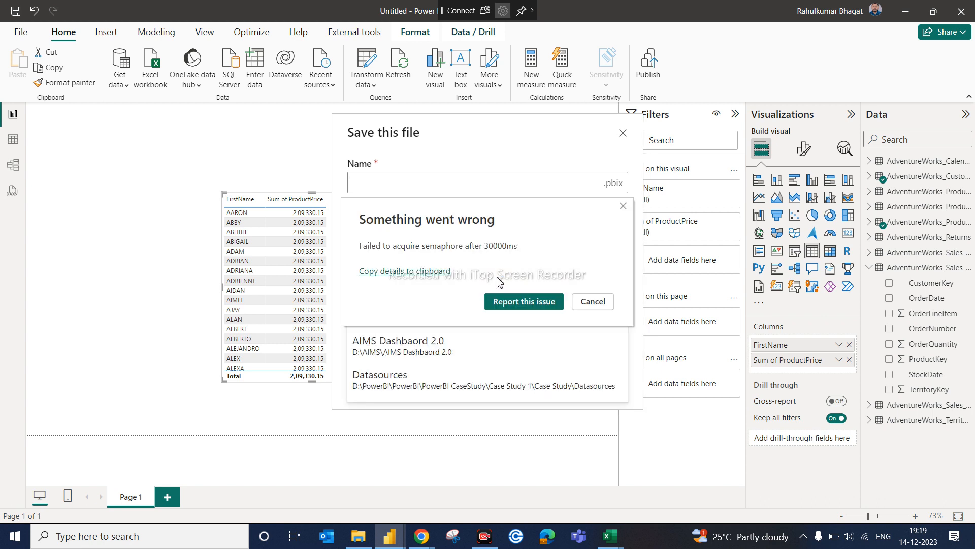
click(593, 302)
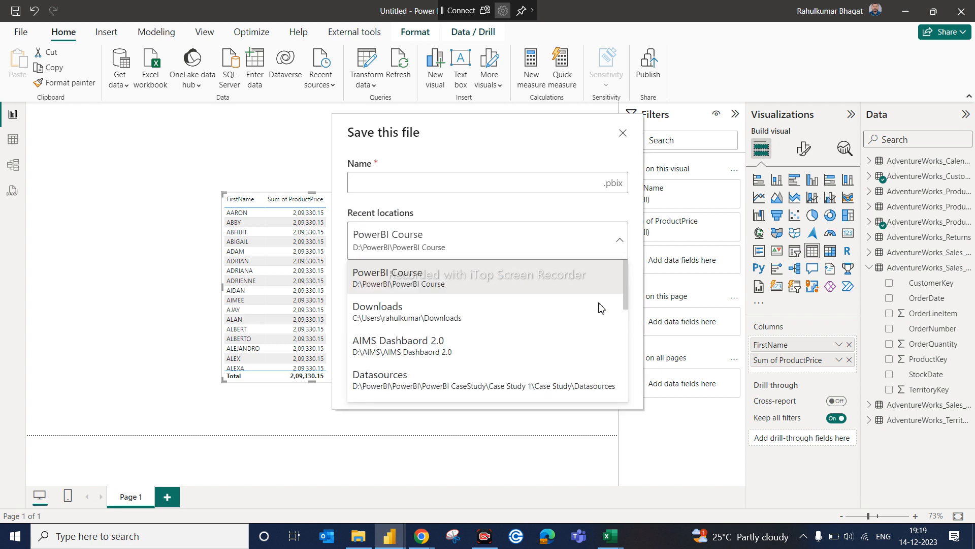
click(558, 292)
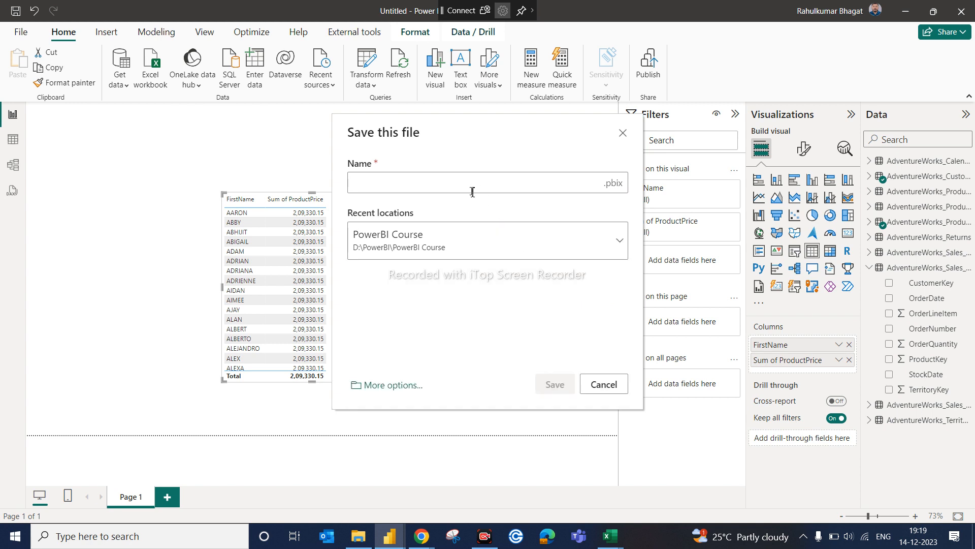
text(Du)
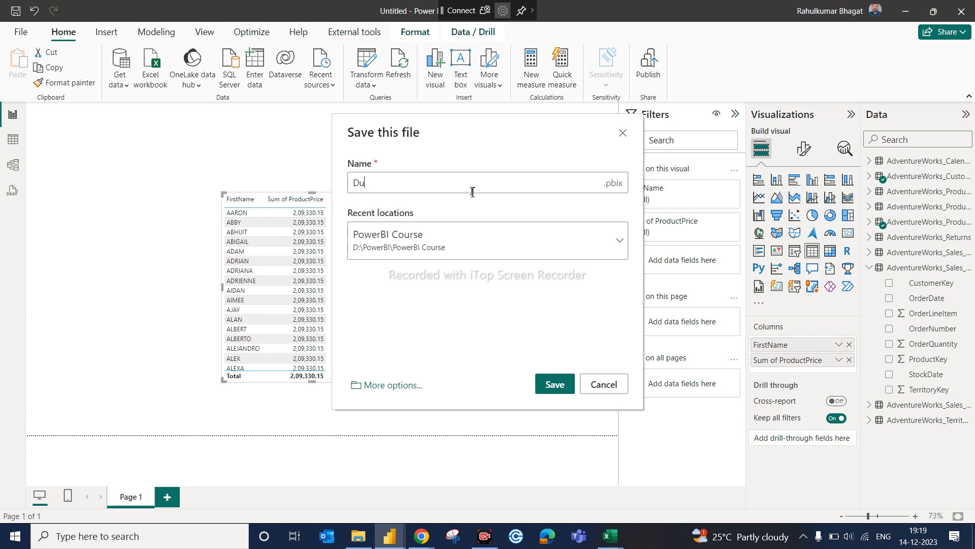
text(,mmyy3)
click(559, 385)
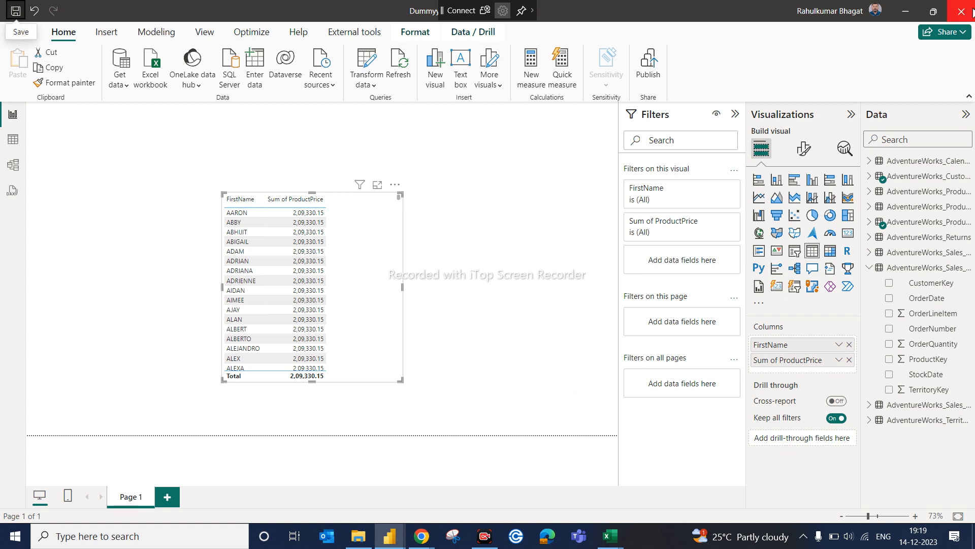
Step: Switch to the Google Meet call in Chrome and bring up the iTop Screen Recorder controls
click(485, 536)
mouse_move(488, 542)
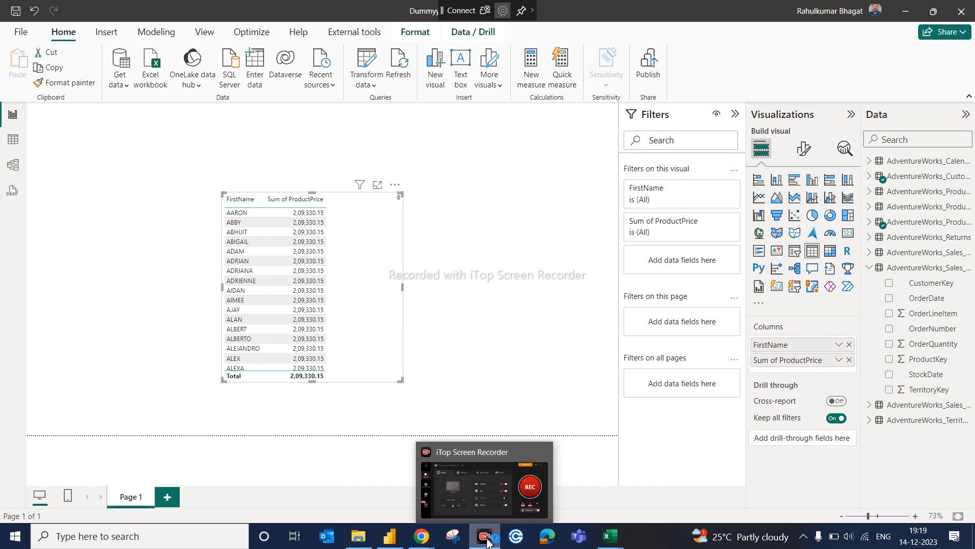
click(485, 482)
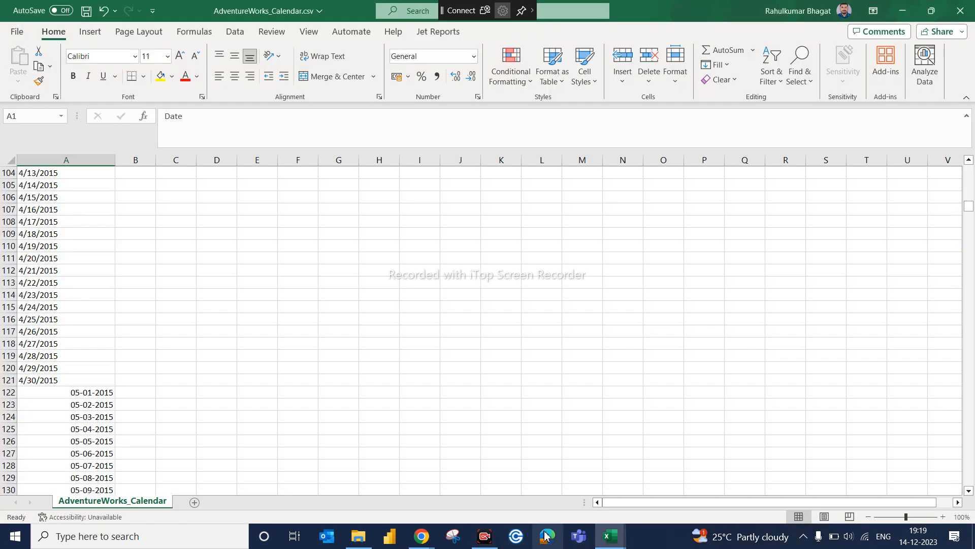
mouse_move(421, 543)
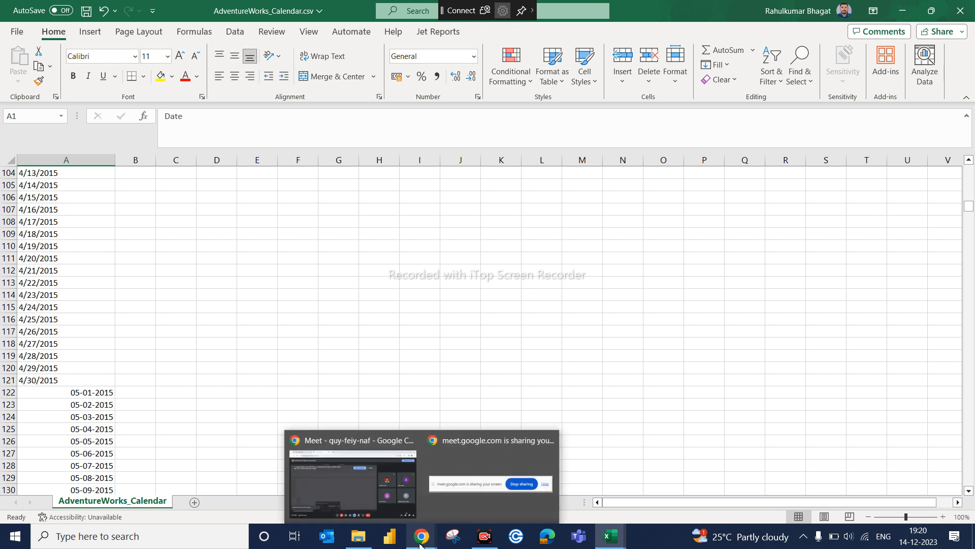
click(396, 506)
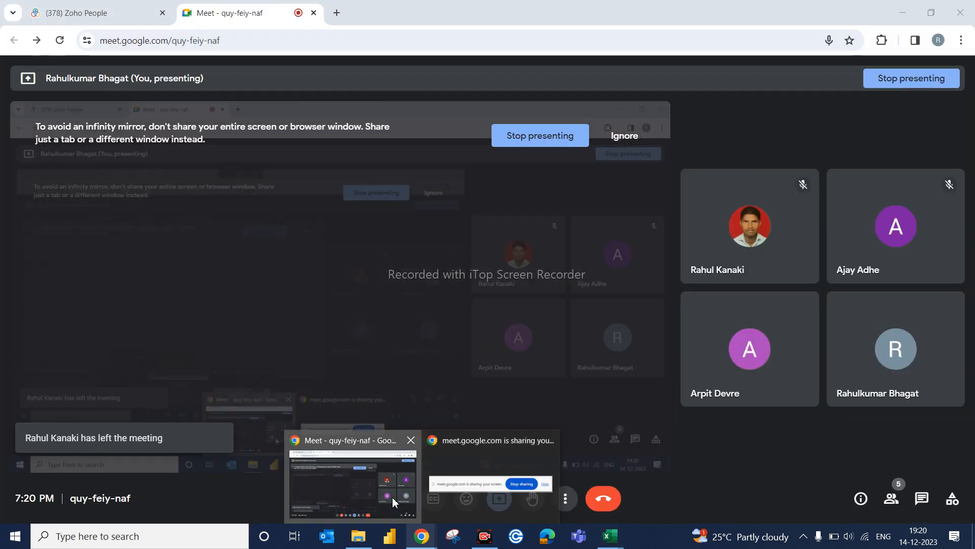
click(484, 536)
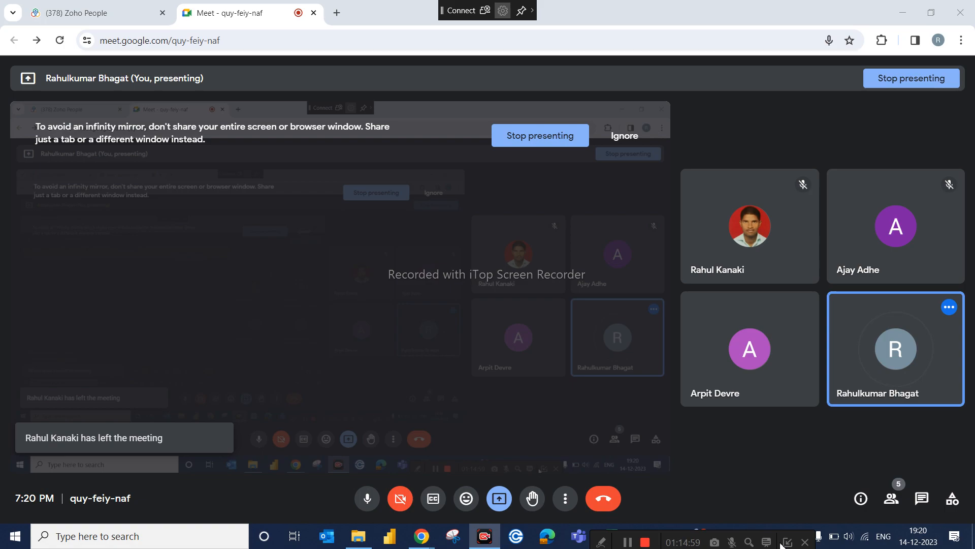